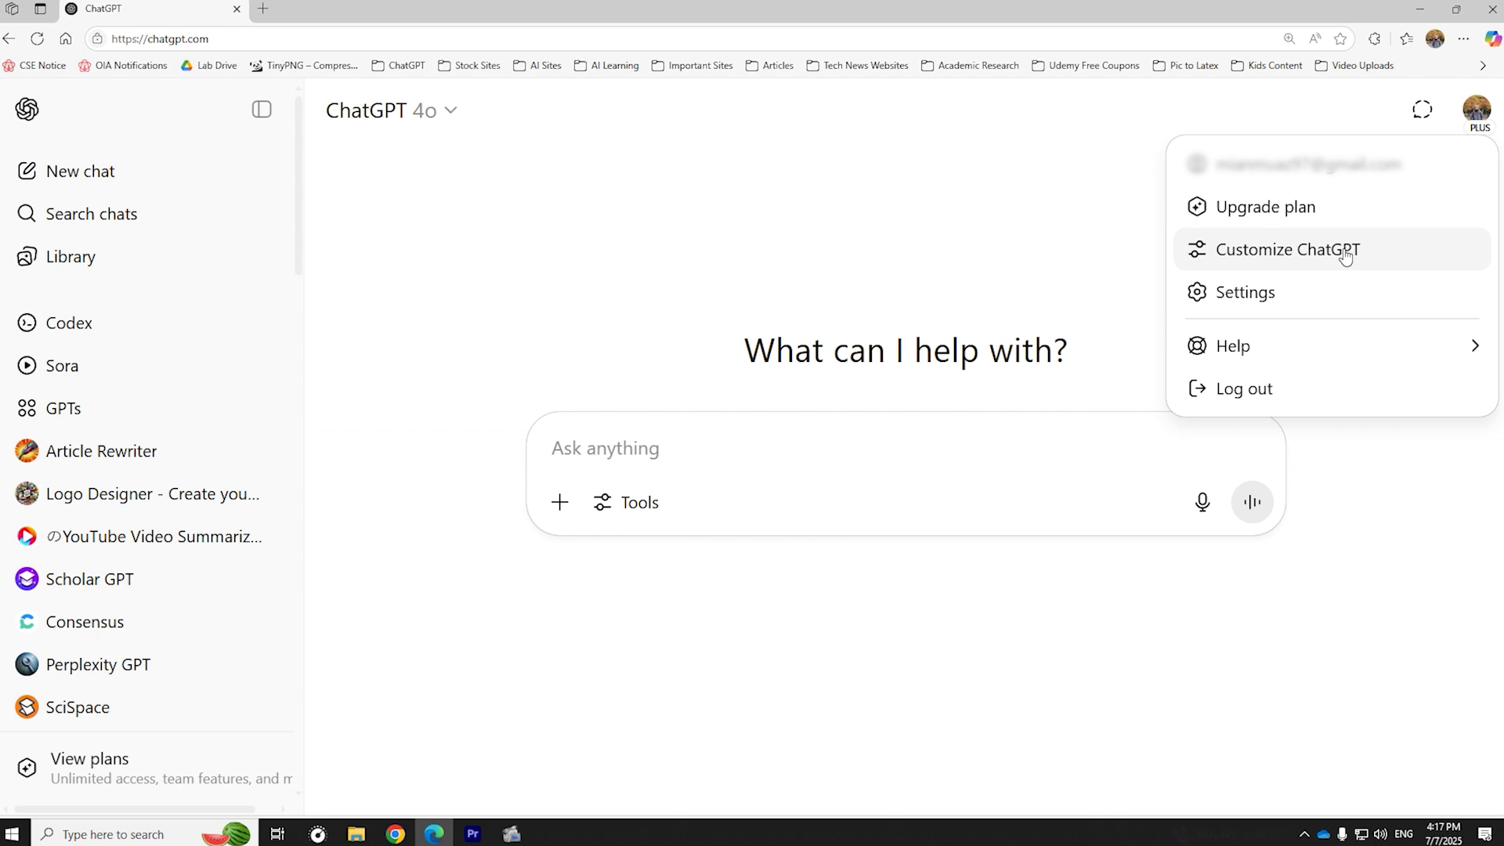
Step: Open the Customize ChatGPT settings and look through the personalization fields
{"action": "left_click", "coordinate": [1344, 257]}
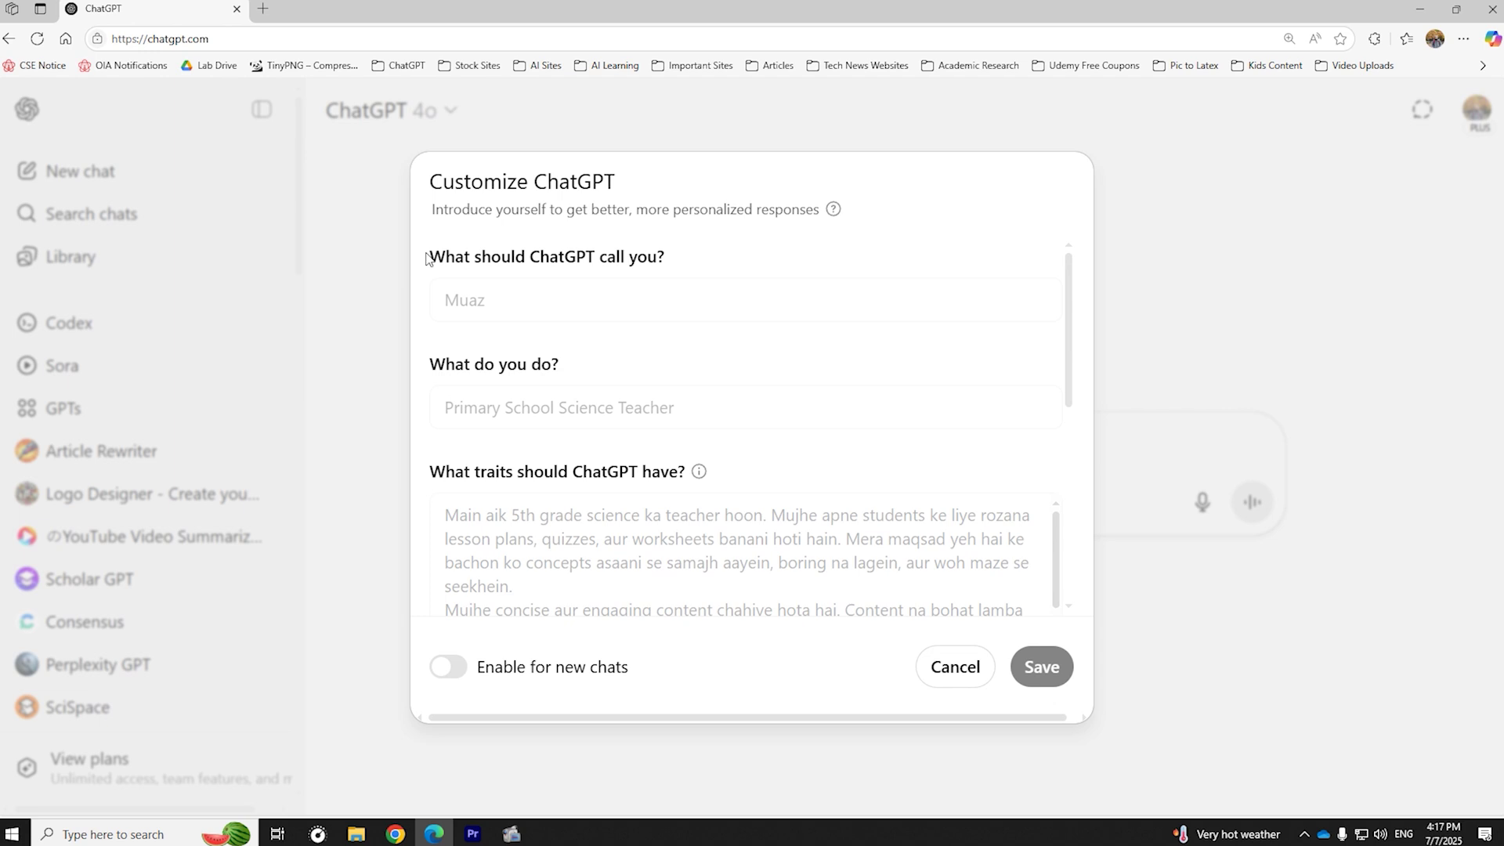
{"action": "left_click_drag", "start_coordinate": [427, 259], "coordinate": [671, 267]}
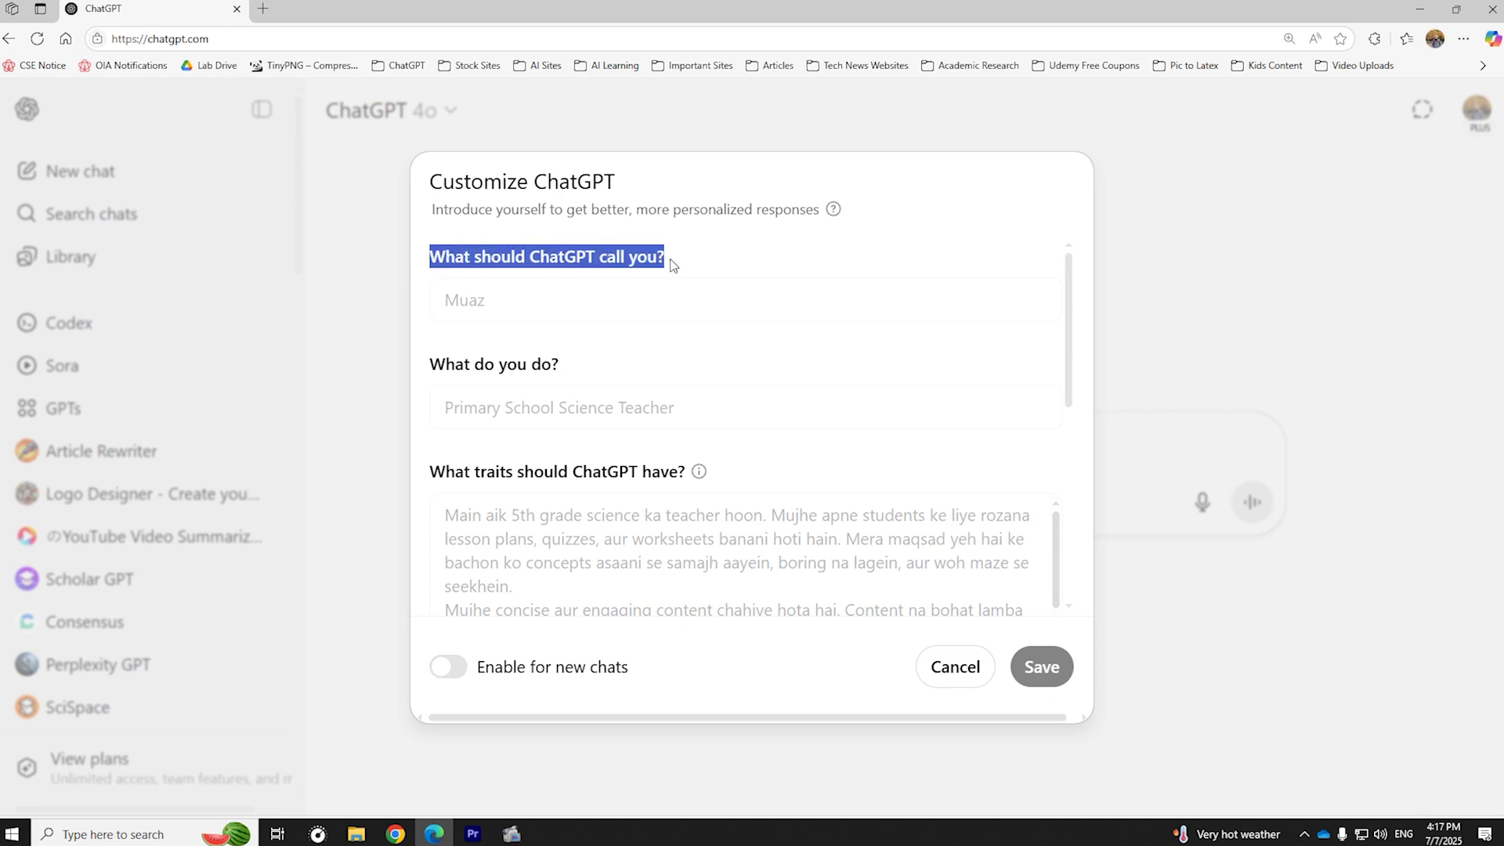
{"action": "left_click", "coordinate": [737, 274]}
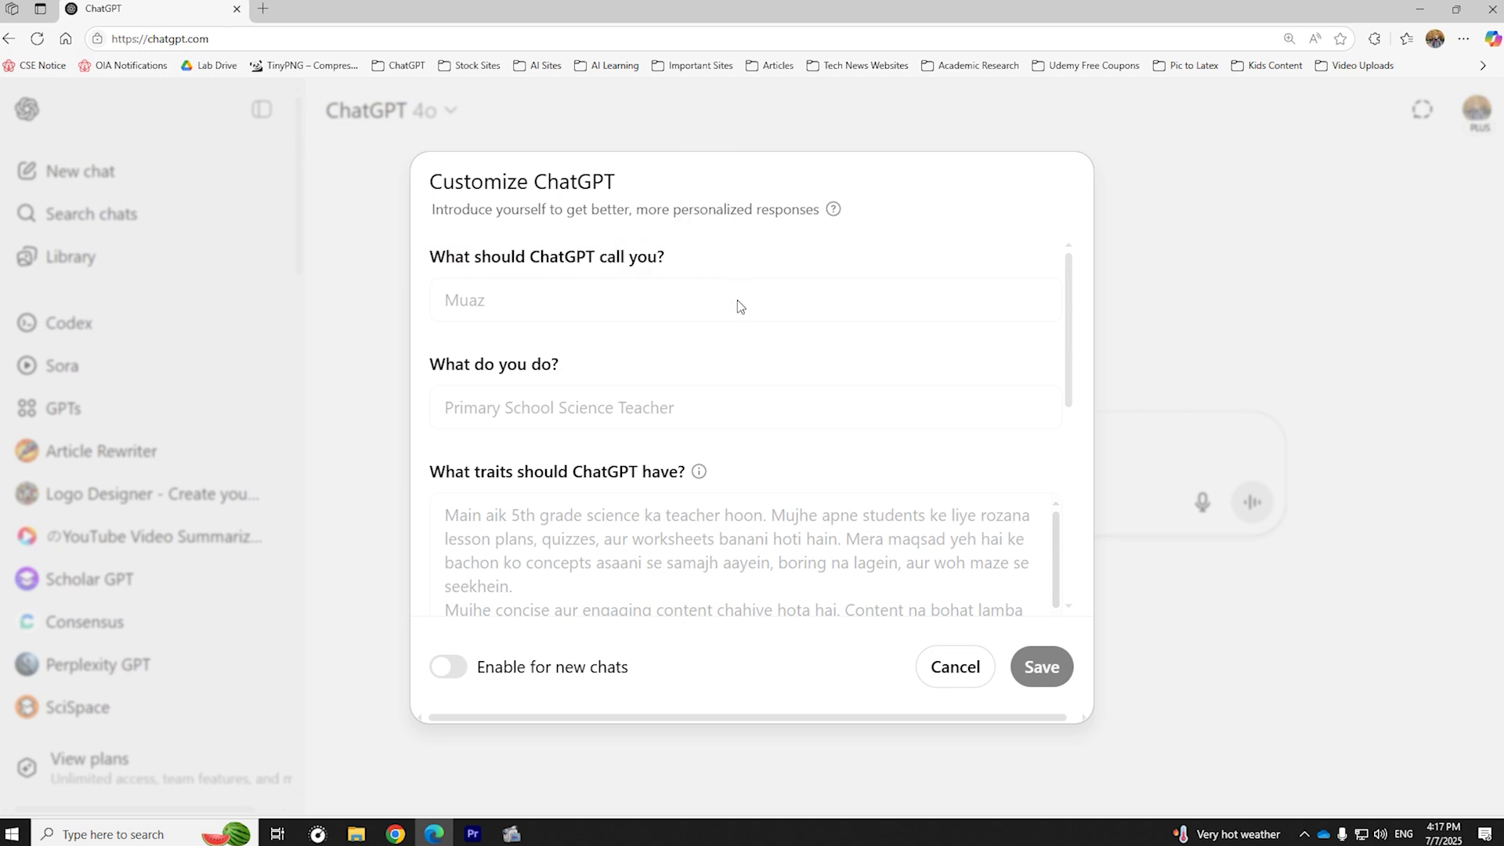
{"action": "scroll", "coordinate": [740, 306], "scroll_direction": "down", "scroll_amount": 6}
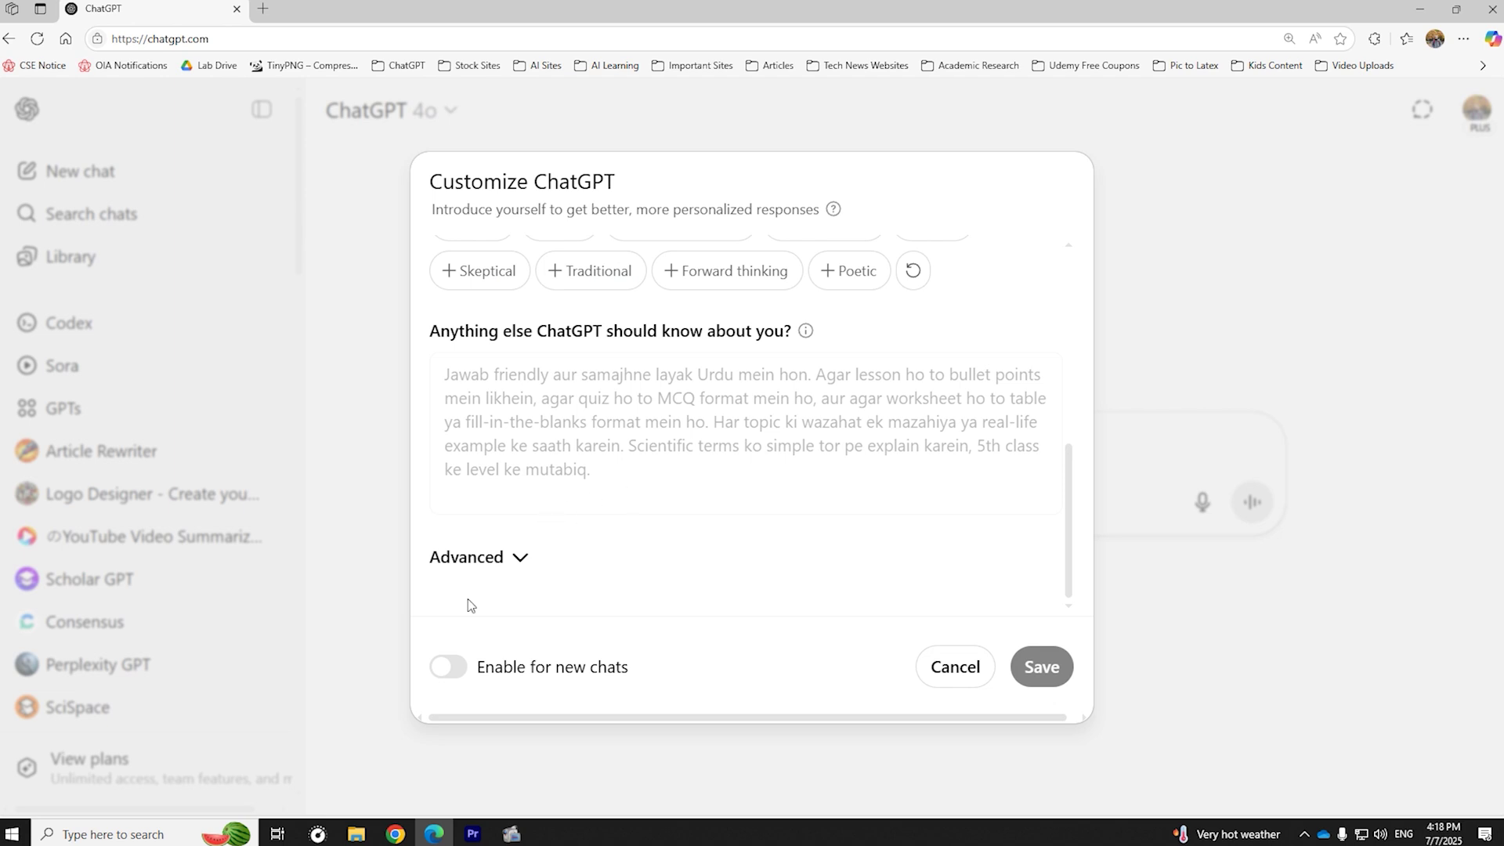
{"action": "scroll", "coordinate": [688, 285], "scroll_direction": "up", "scroll_amount": 6}
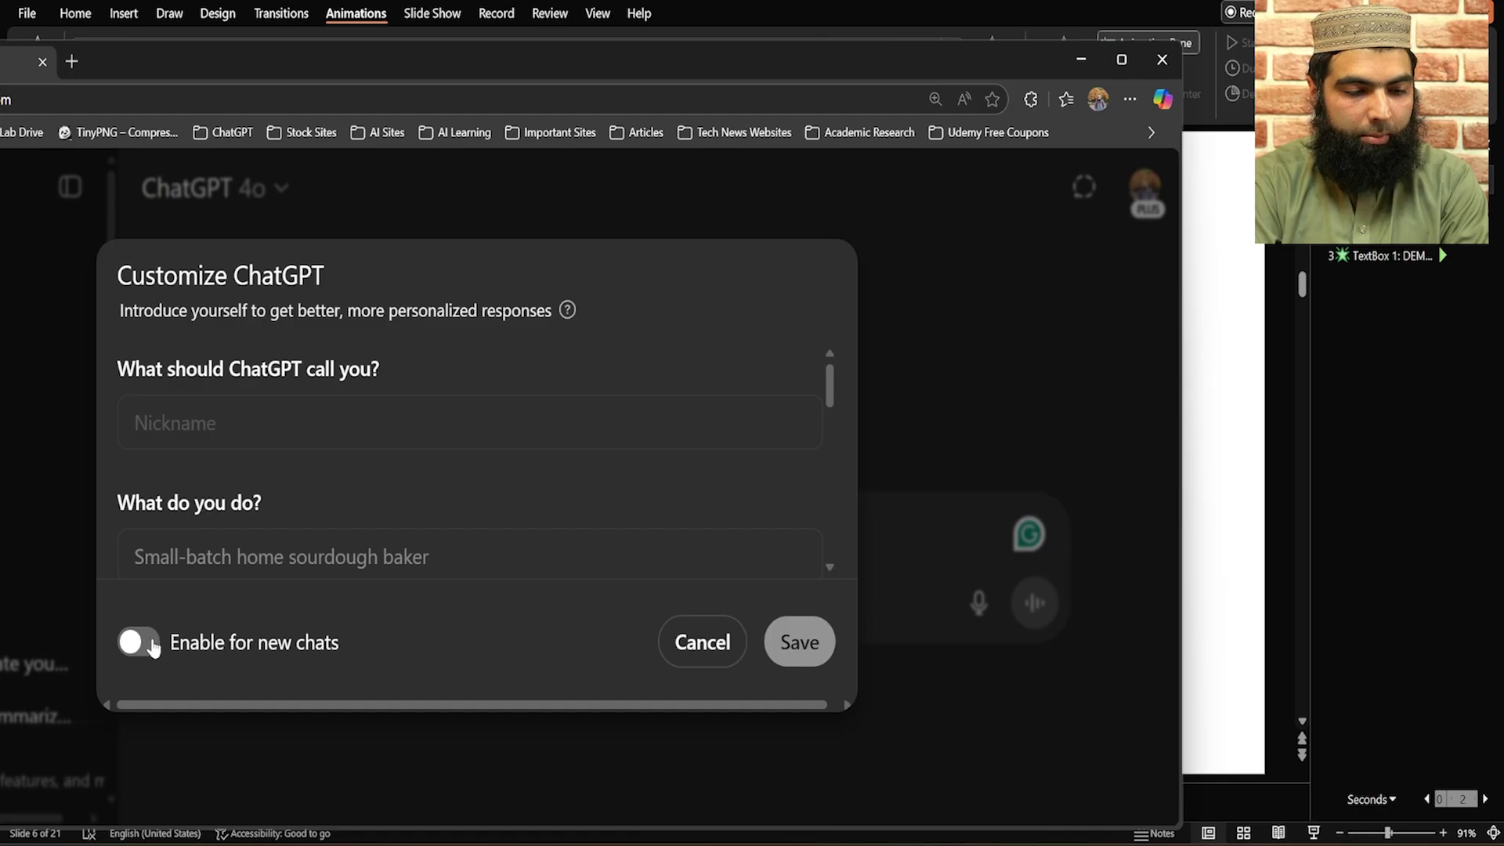
Step: Enable the ChatGPT customization for new chats
{"action": "left_click", "coordinate": [138, 644]}
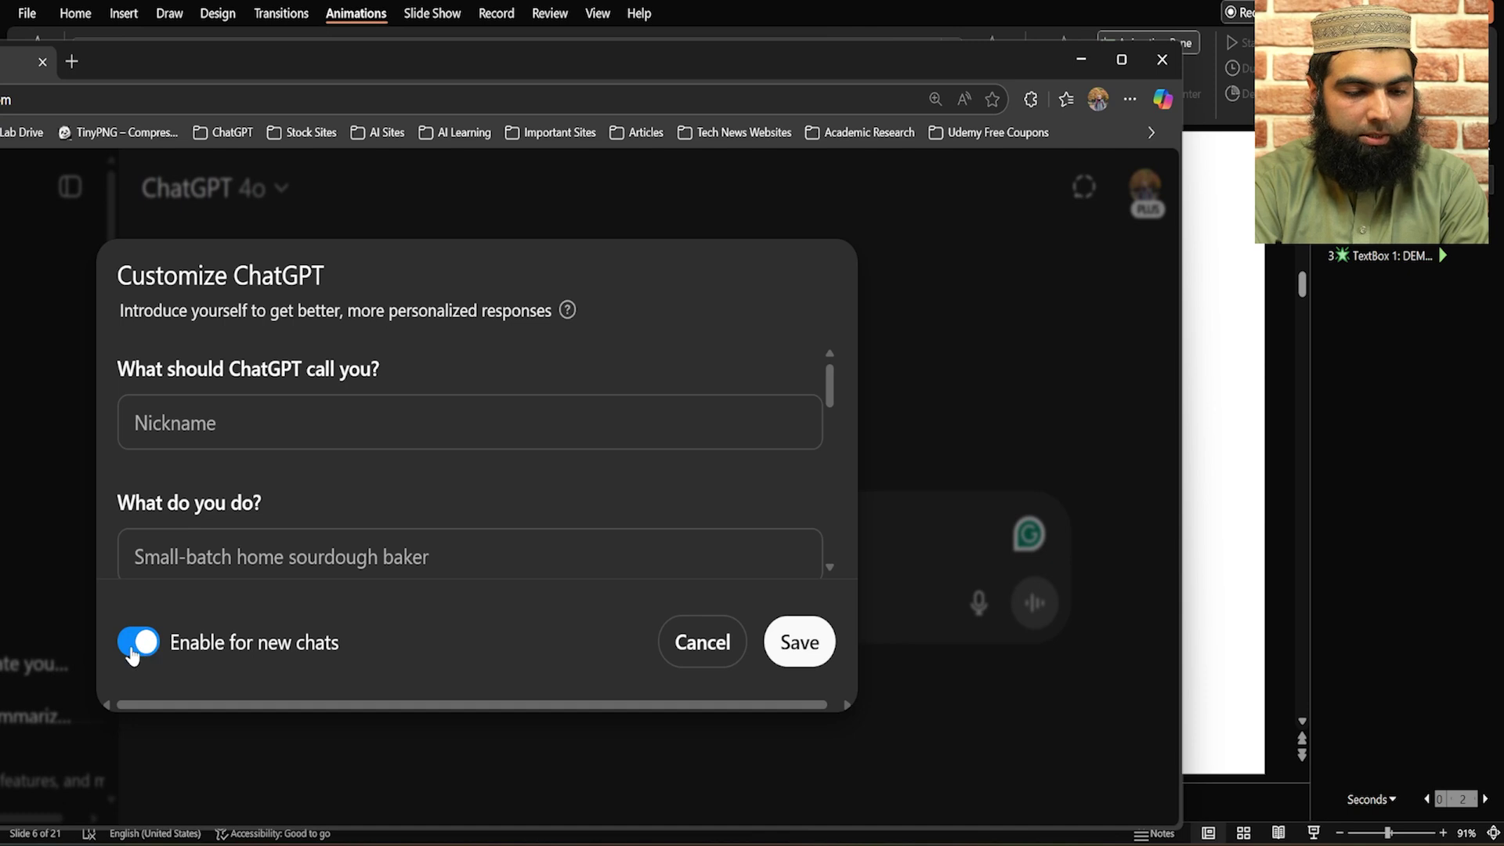
{"action": "left_click", "coordinate": [135, 646]}
{"action": "left_click", "coordinate": [135, 645]}
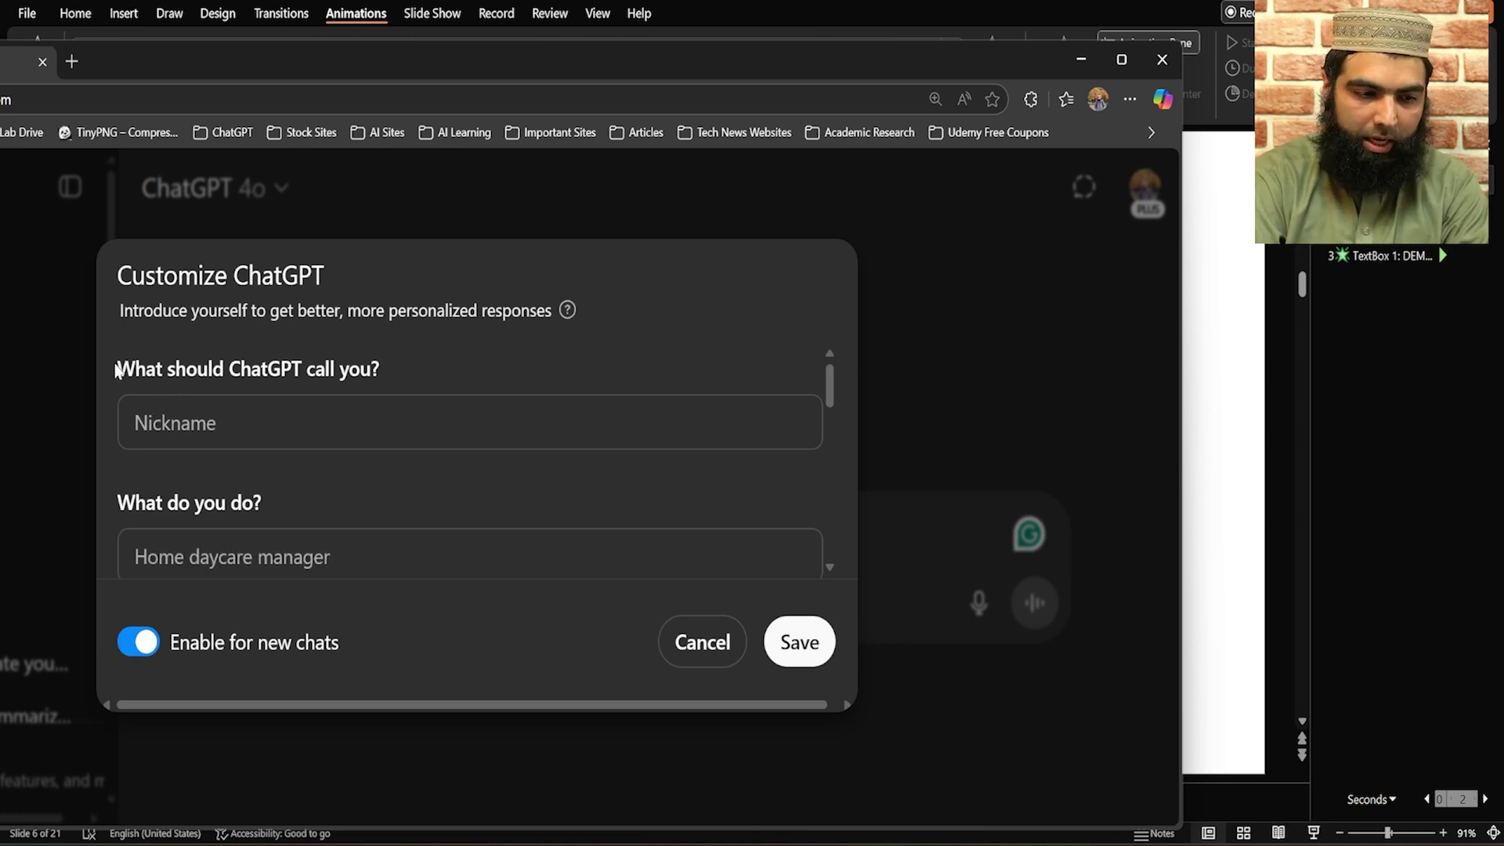
{"action": "left_click_drag", "start_coordinate": [116, 369], "coordinate": [419, 375]}
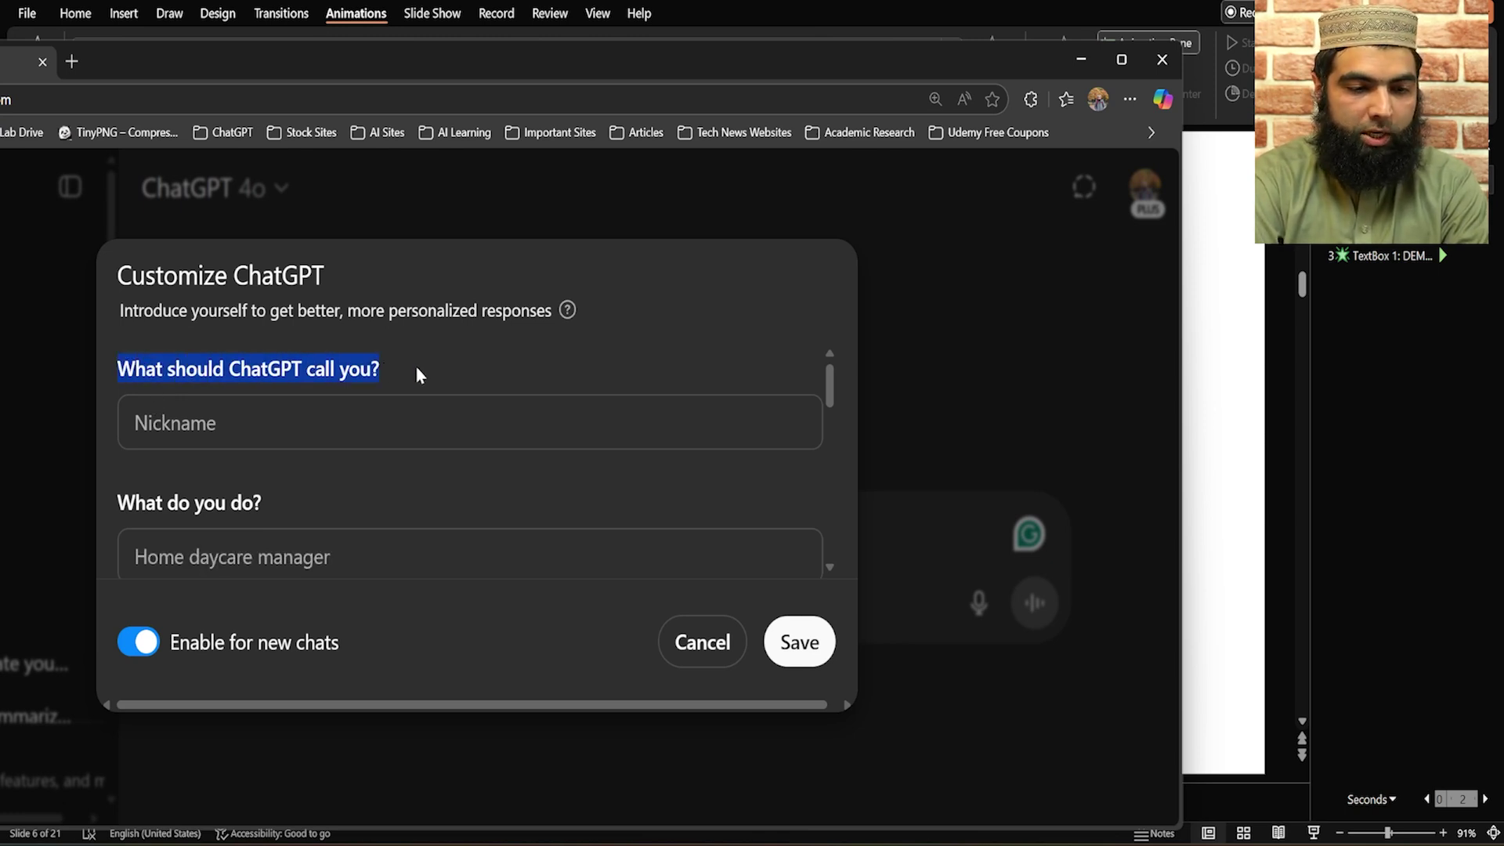
{"action": "left_click", "coordinate": [130, 369]}
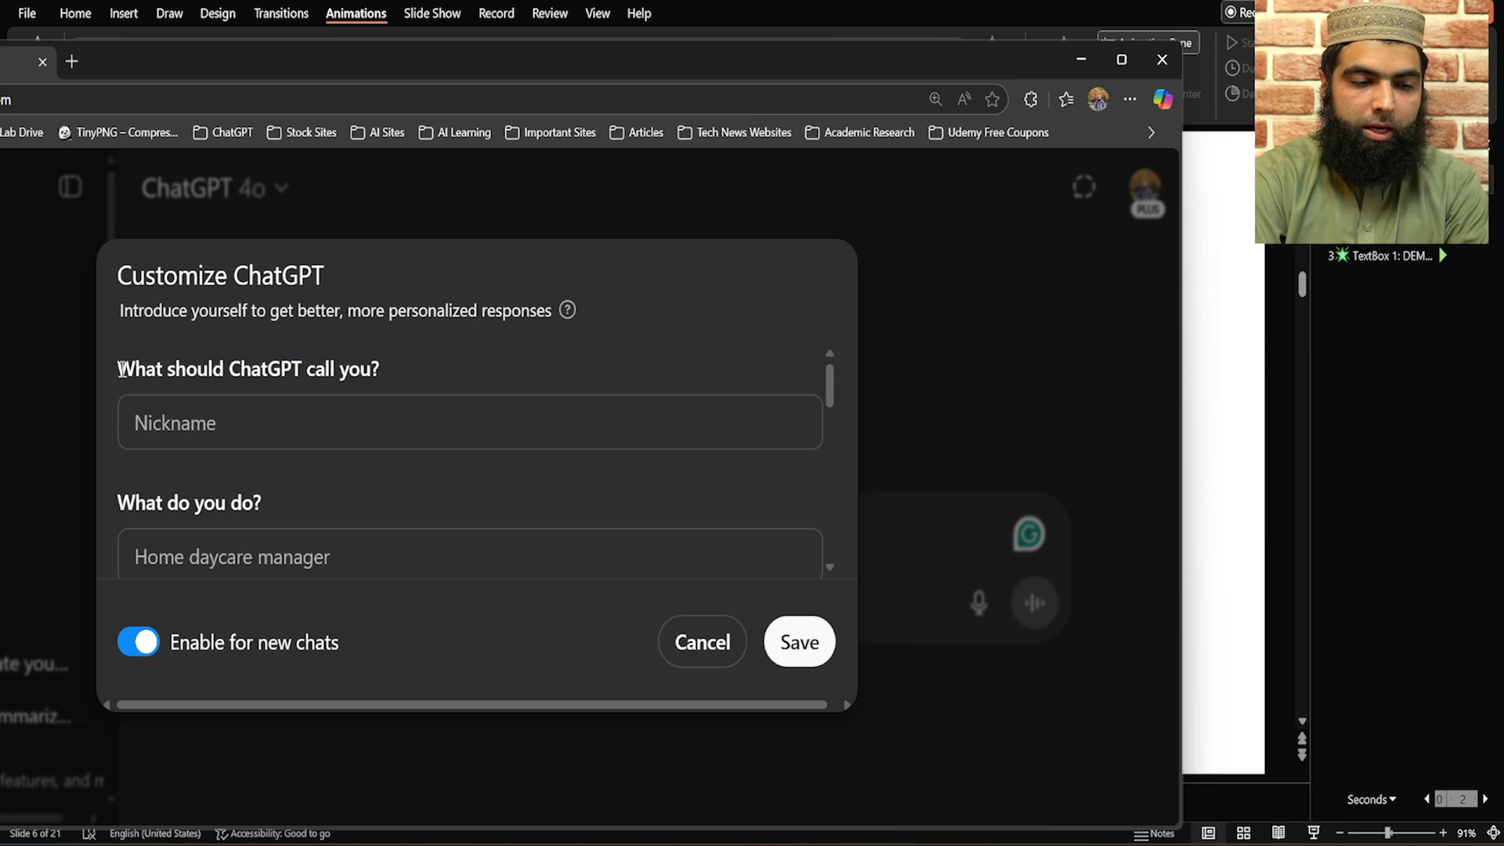
{"action": "left_click_drag", "start_coordinate": [121, 370], "coordinate": [396, 379]}
{"action": "left_click", "coordinate": [137, 423]}
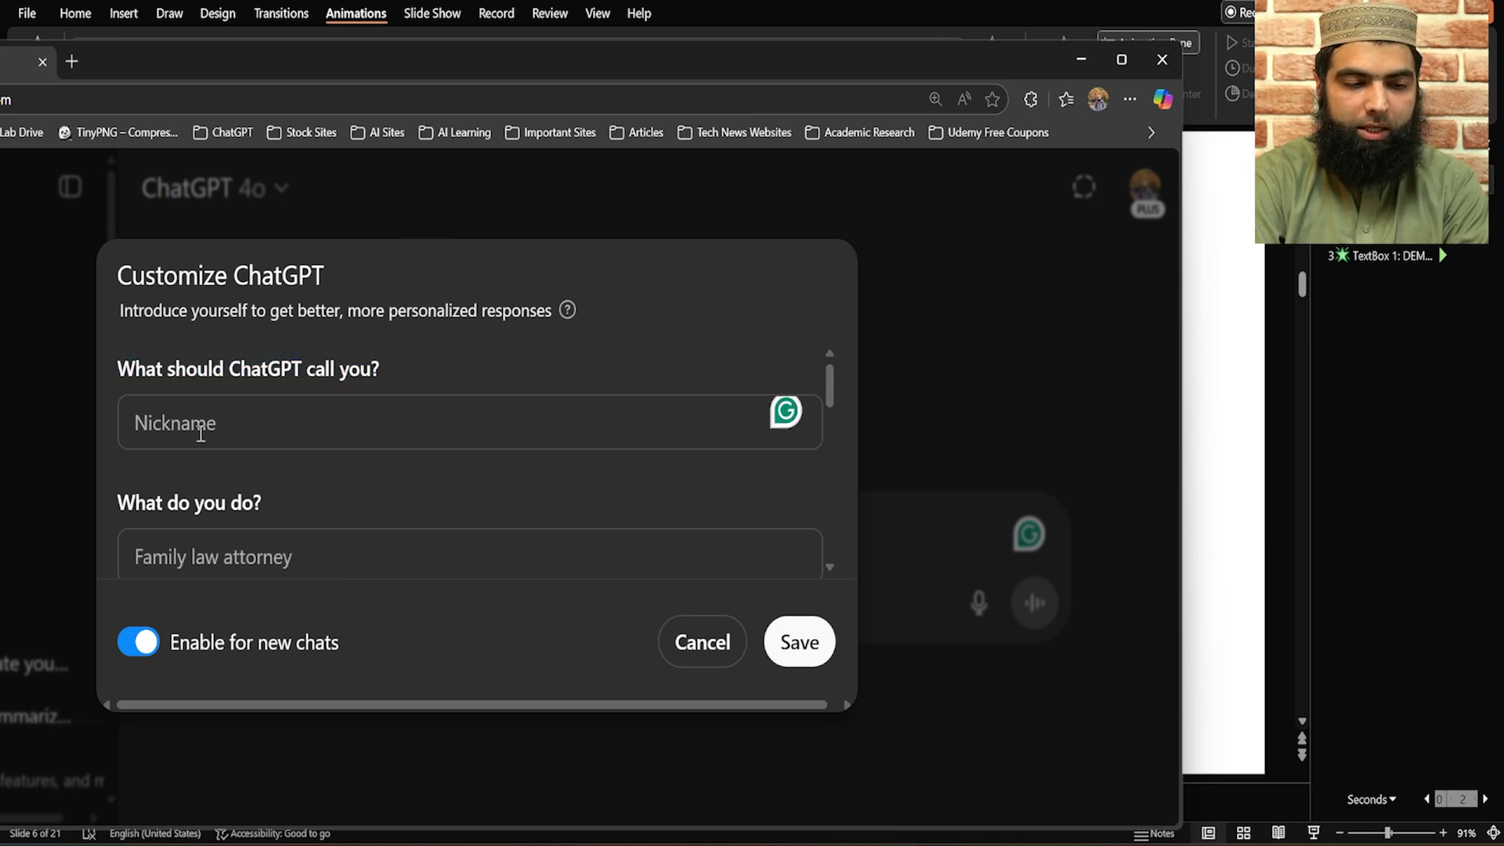
{"action": "left_click", "coordinate": [202, 433]}
{"action": "left_click", "coordinate": [392, 377]}
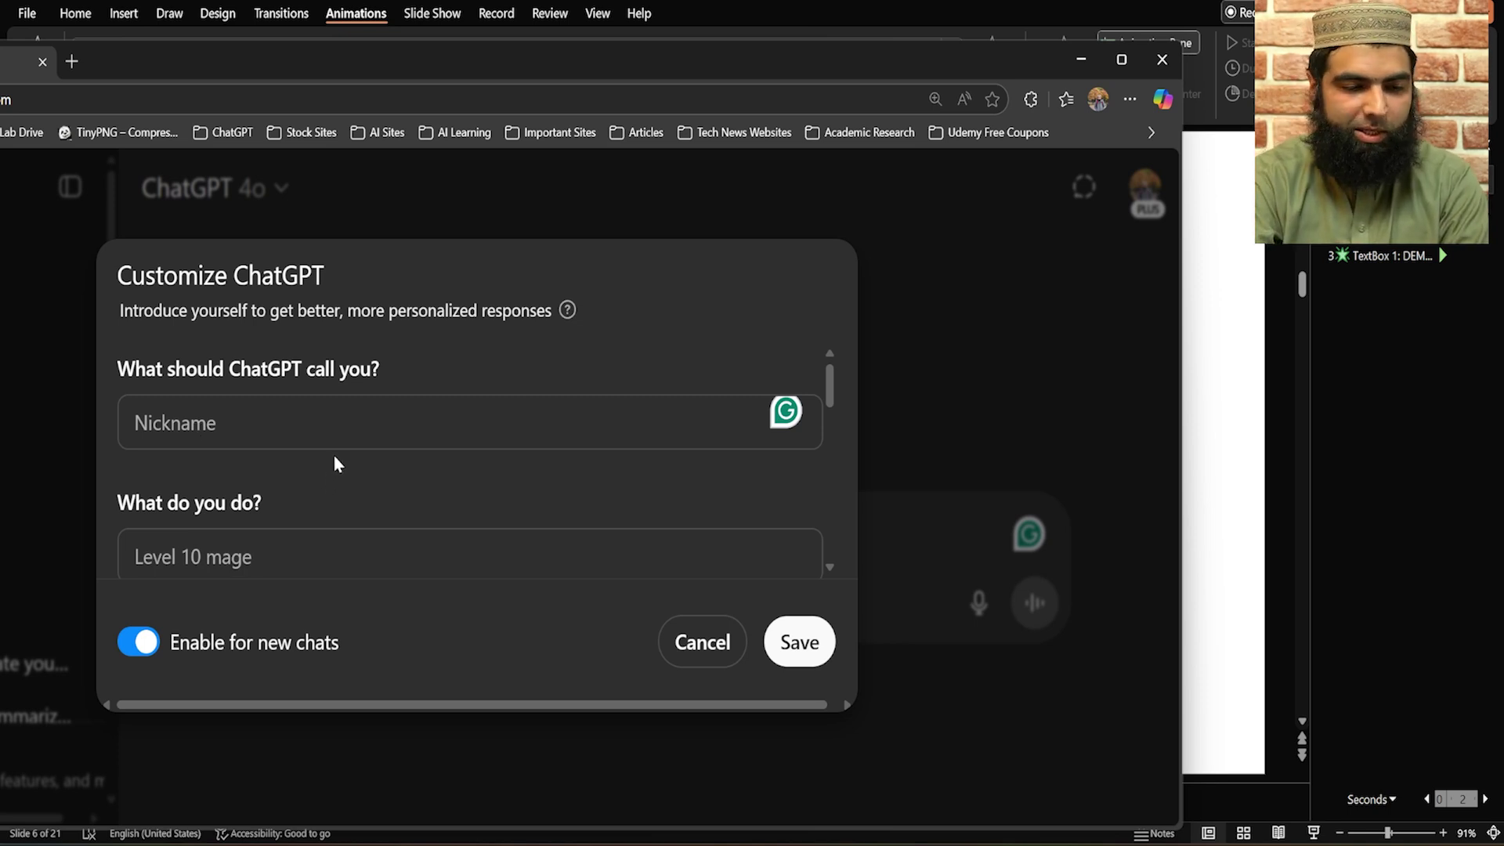
Step: Enter "Primary School Science Teacher" as the answer to "What do you do?"
{"action": "scroll", "coordinate": [337, 464], "scroll_direction": "down", "scroll_amount": 3}
{"action": "scroll", "coordinate": [303, 359], "scroll_direction": "up", "scroll_amount": 2}
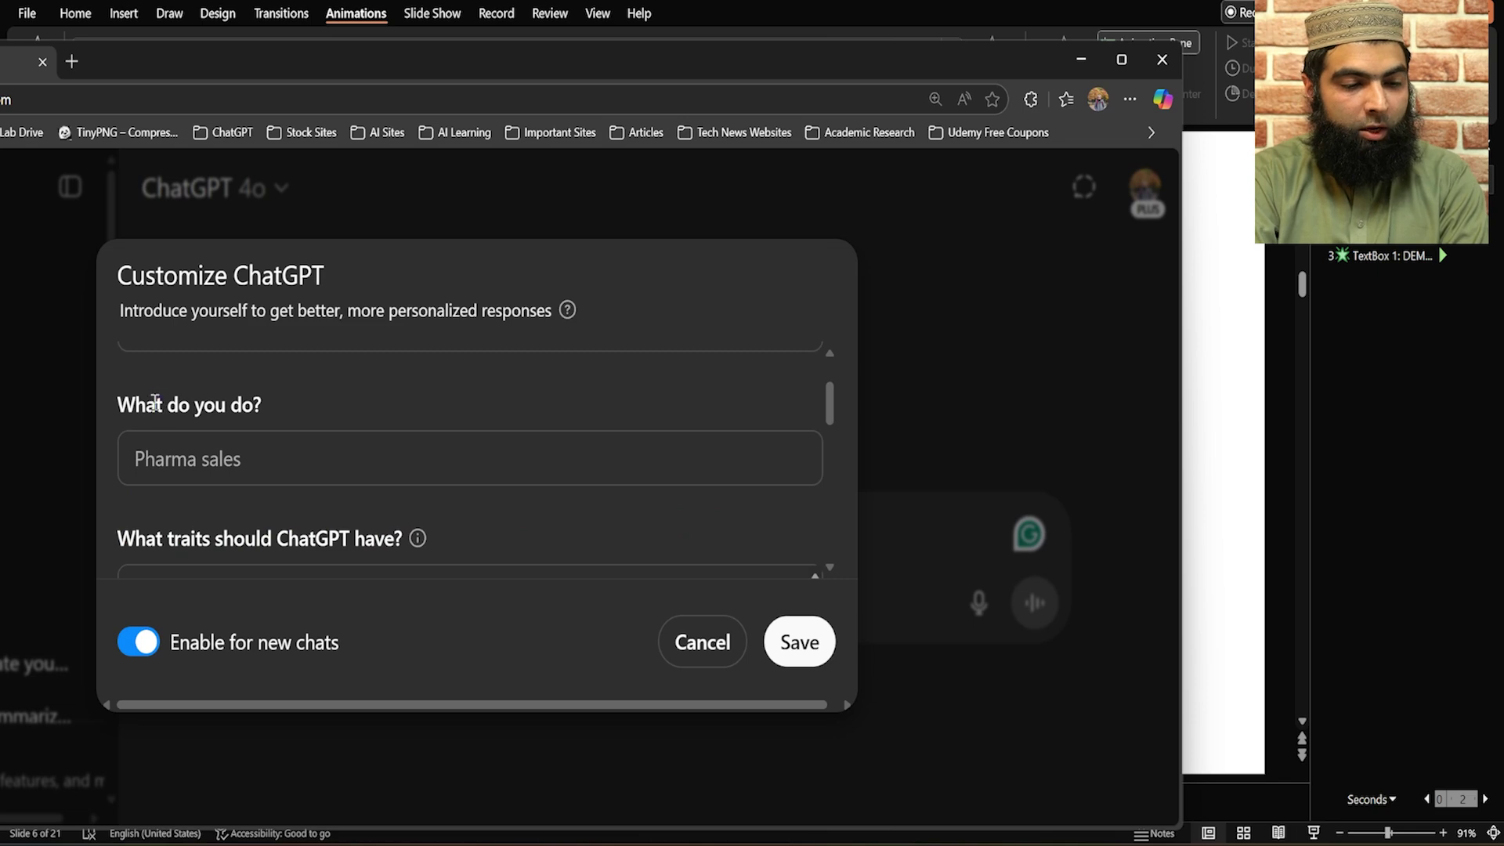
{"action": "left_click_drag", "start_coordinate": [155, 402], "coordinate": [292, 406]}
{"action": "left_click", "coordinate": [167, 438]}
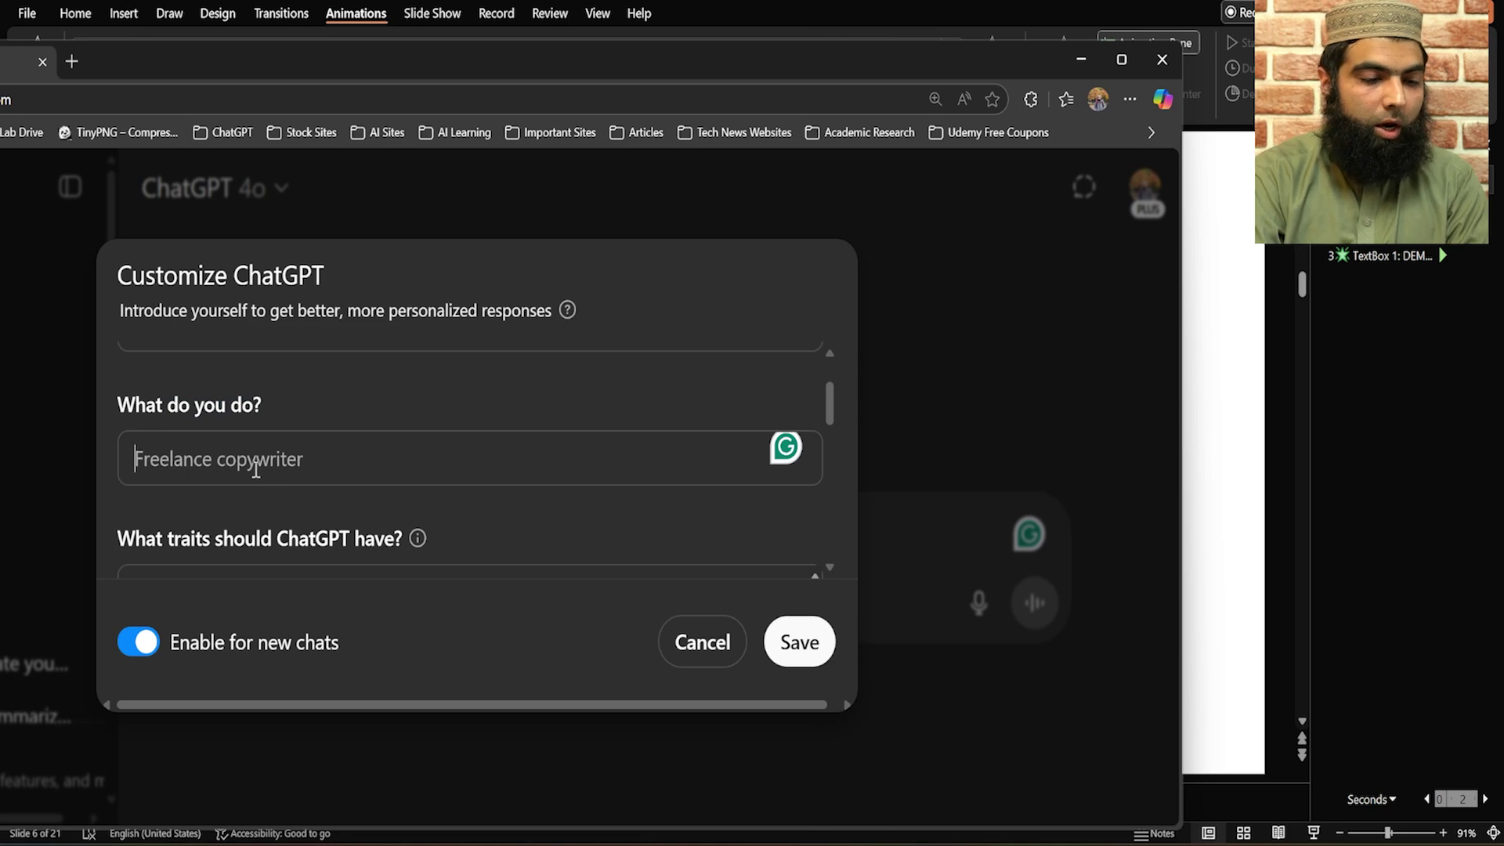
{"action": "type", "text": "T"}
{"action": "key", "text": "BackSpace"}
{"action": "type", "text": "P"}
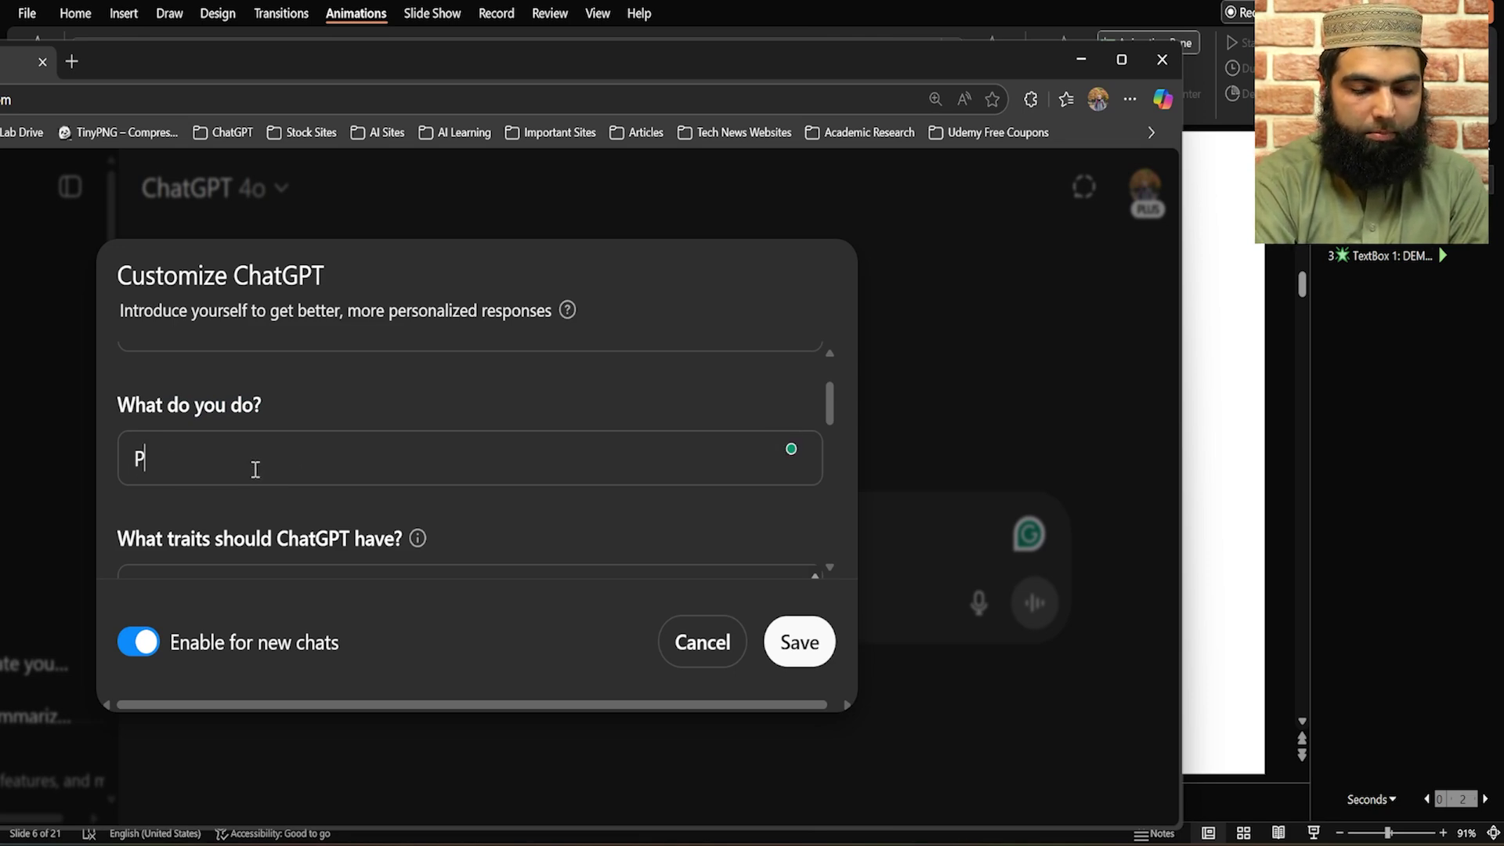
{"action": "type", "text": "rimary Scho"}
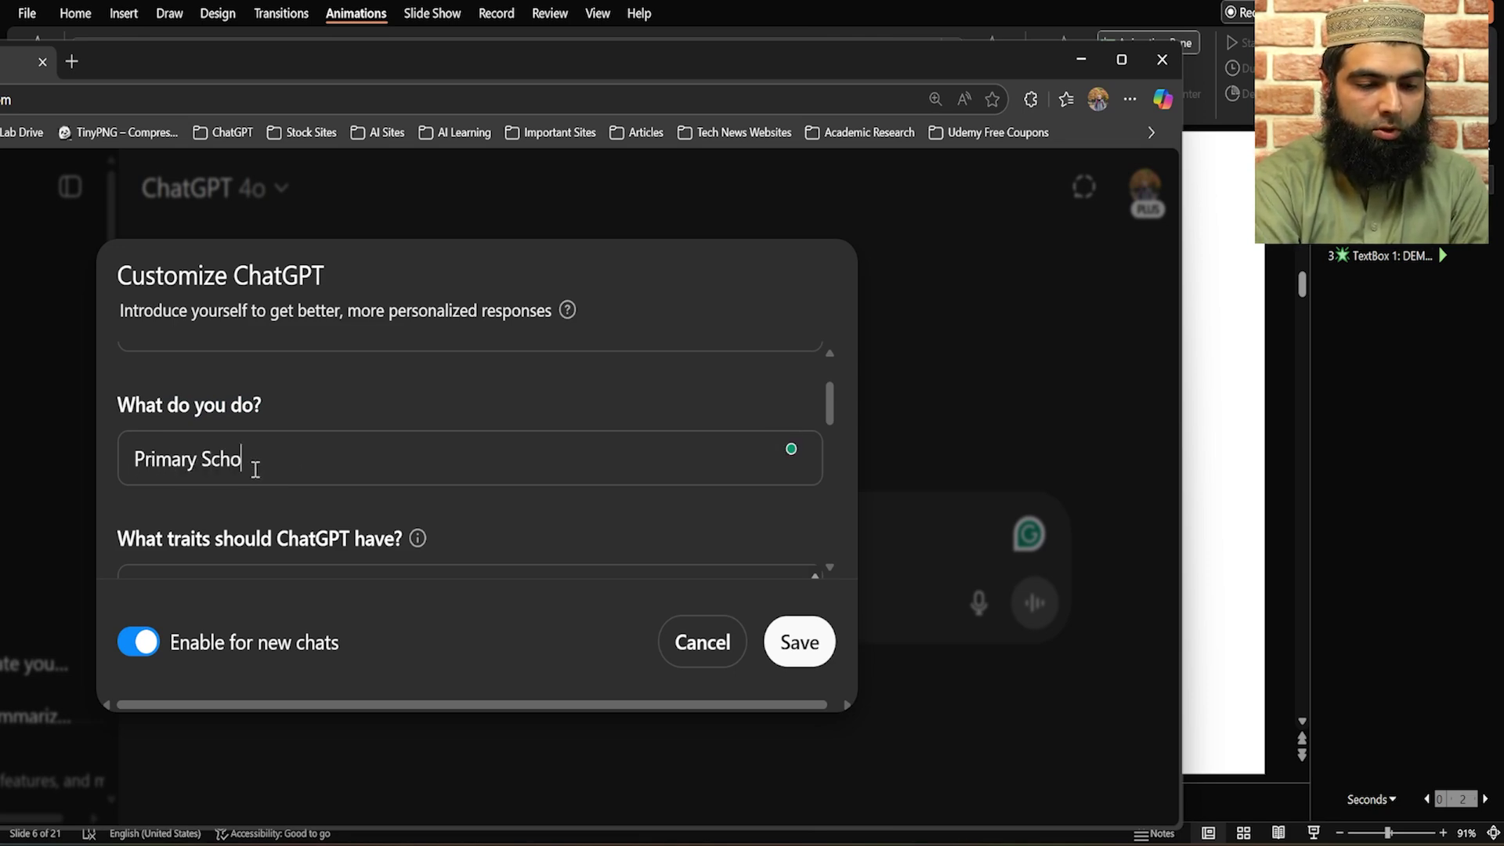
{"action": "type", "text": "ol Science Teac"}
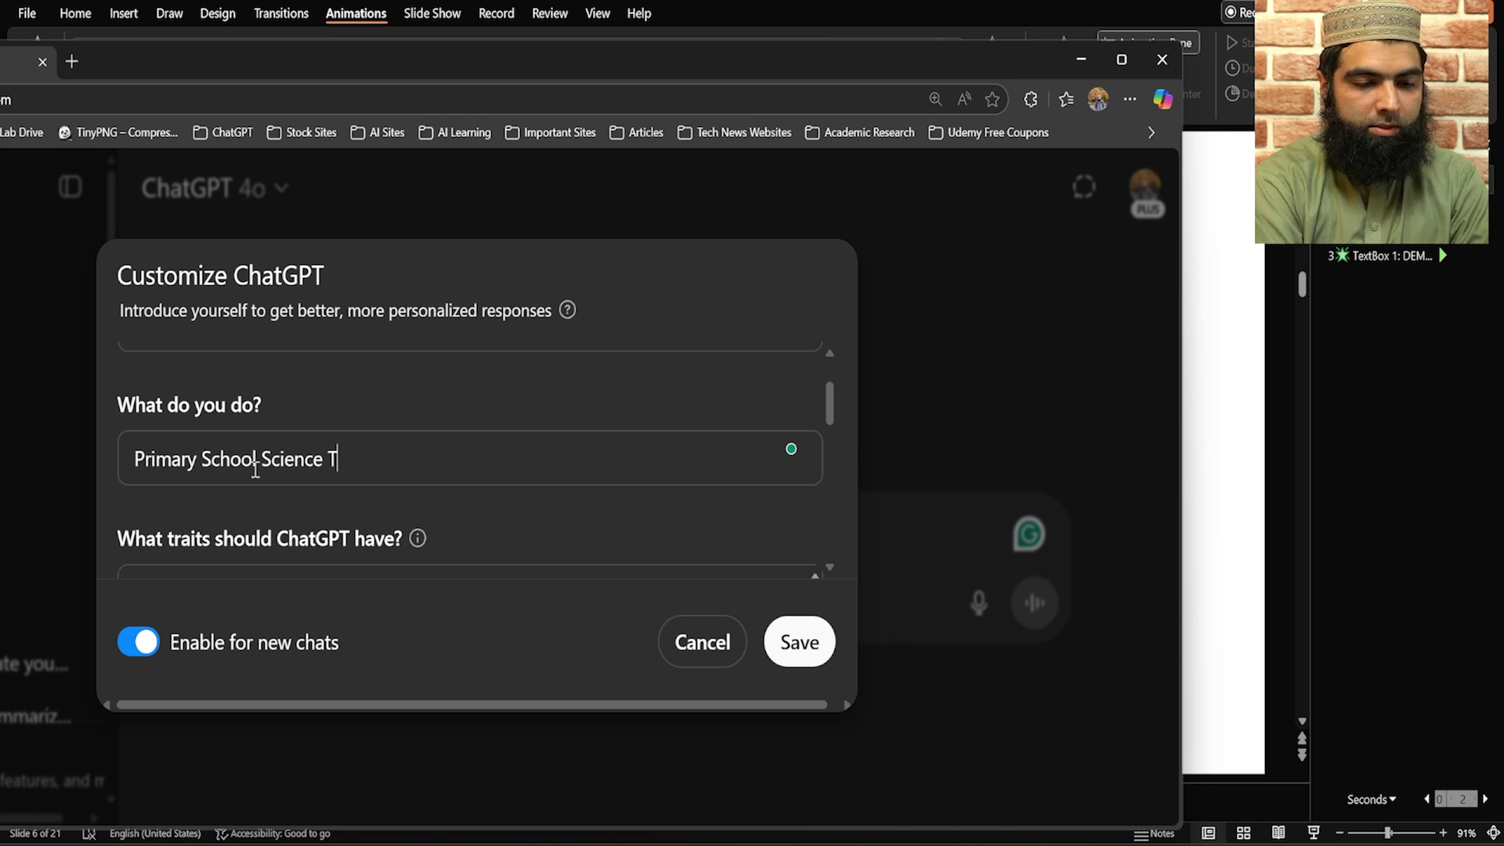
{"action": "type", "text": "her"}
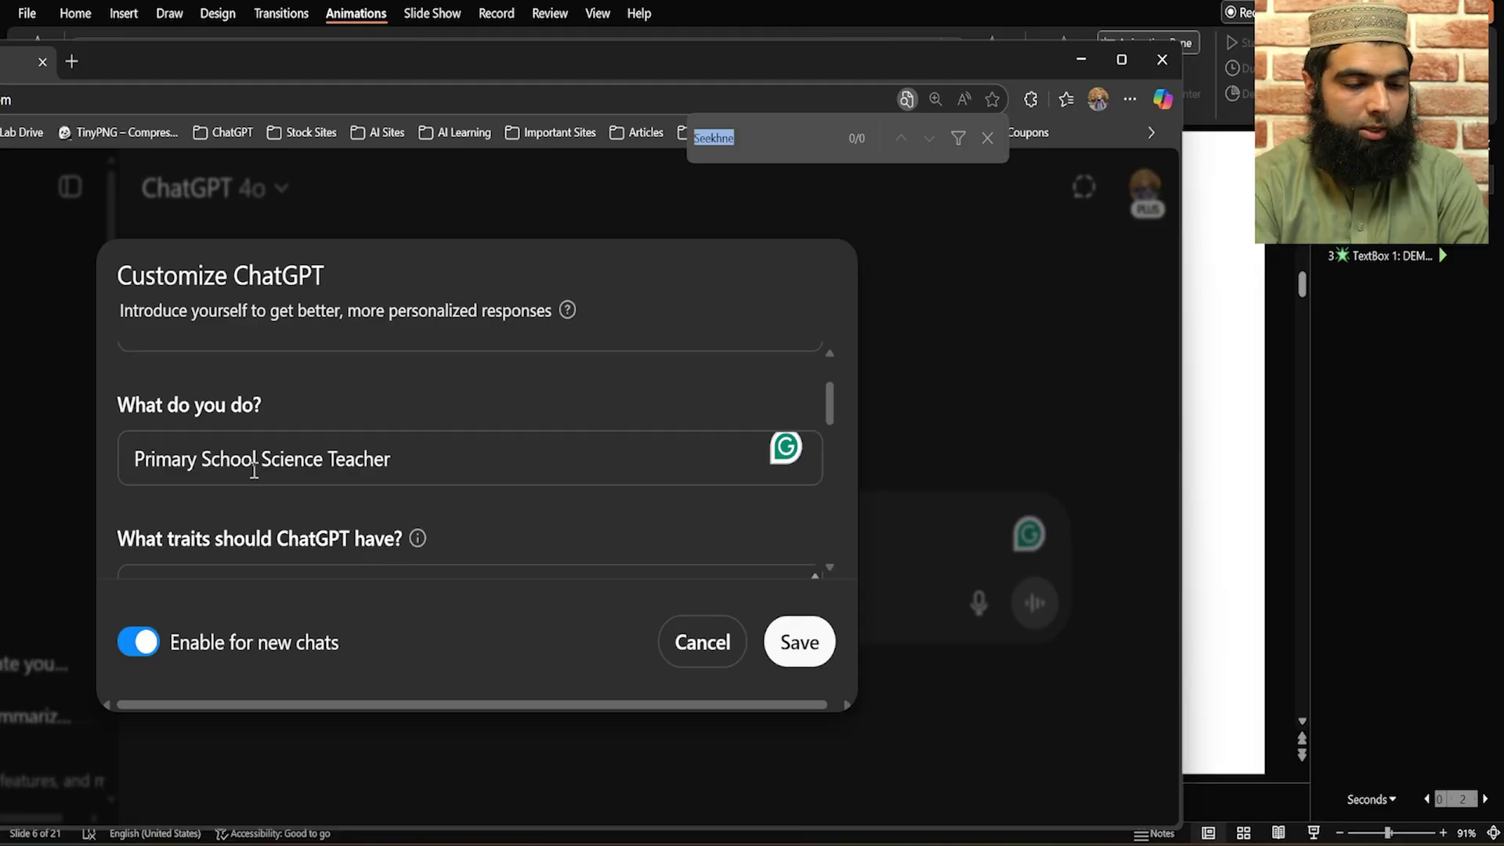
Step: Clear all existing text from the "What traits should ChatGPT have?" field
{"action": "scroll", "coordinate": [266, 469], "scroll_direction": "down", "scroll_amount": 2}
{"action": "scroll", "coordinate": [172, 415], "scroll_direction": "up", "scroll_amount": 1}
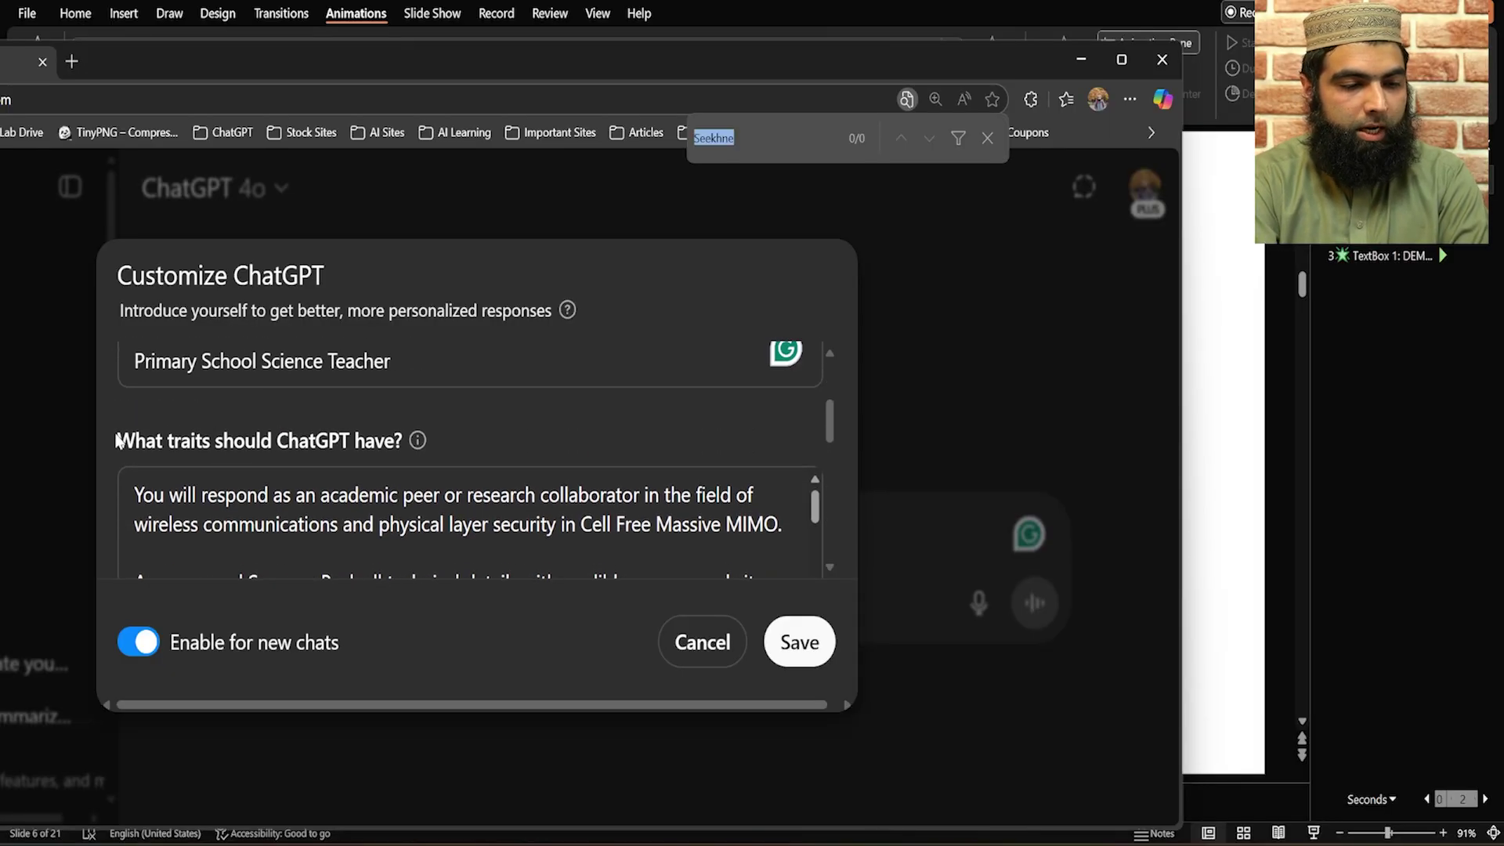
{"action": "left_click_drag", "start_coordinate": [119, 439], "coordinate": [329, 440]}
{"action": "left_click", "coordinate": [340, 521]}
{"action": "key", "text": "ctrl+a"}
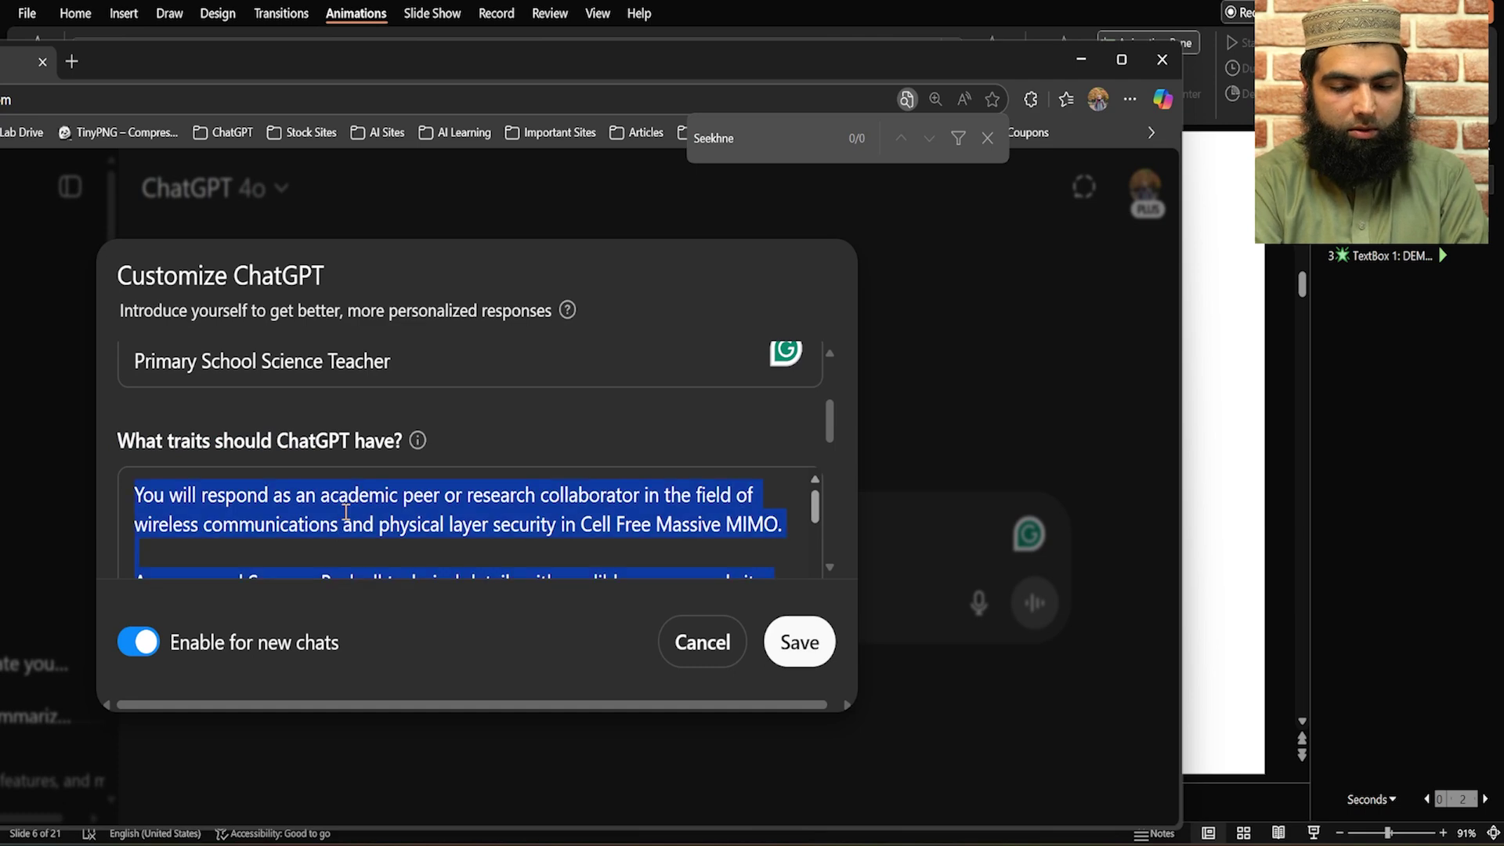
{"action": "key", "text": "BackSpace"}
{"action": "left_click_drag", "start_coordinate": [268, 435], "coordinate": [393, 440]}
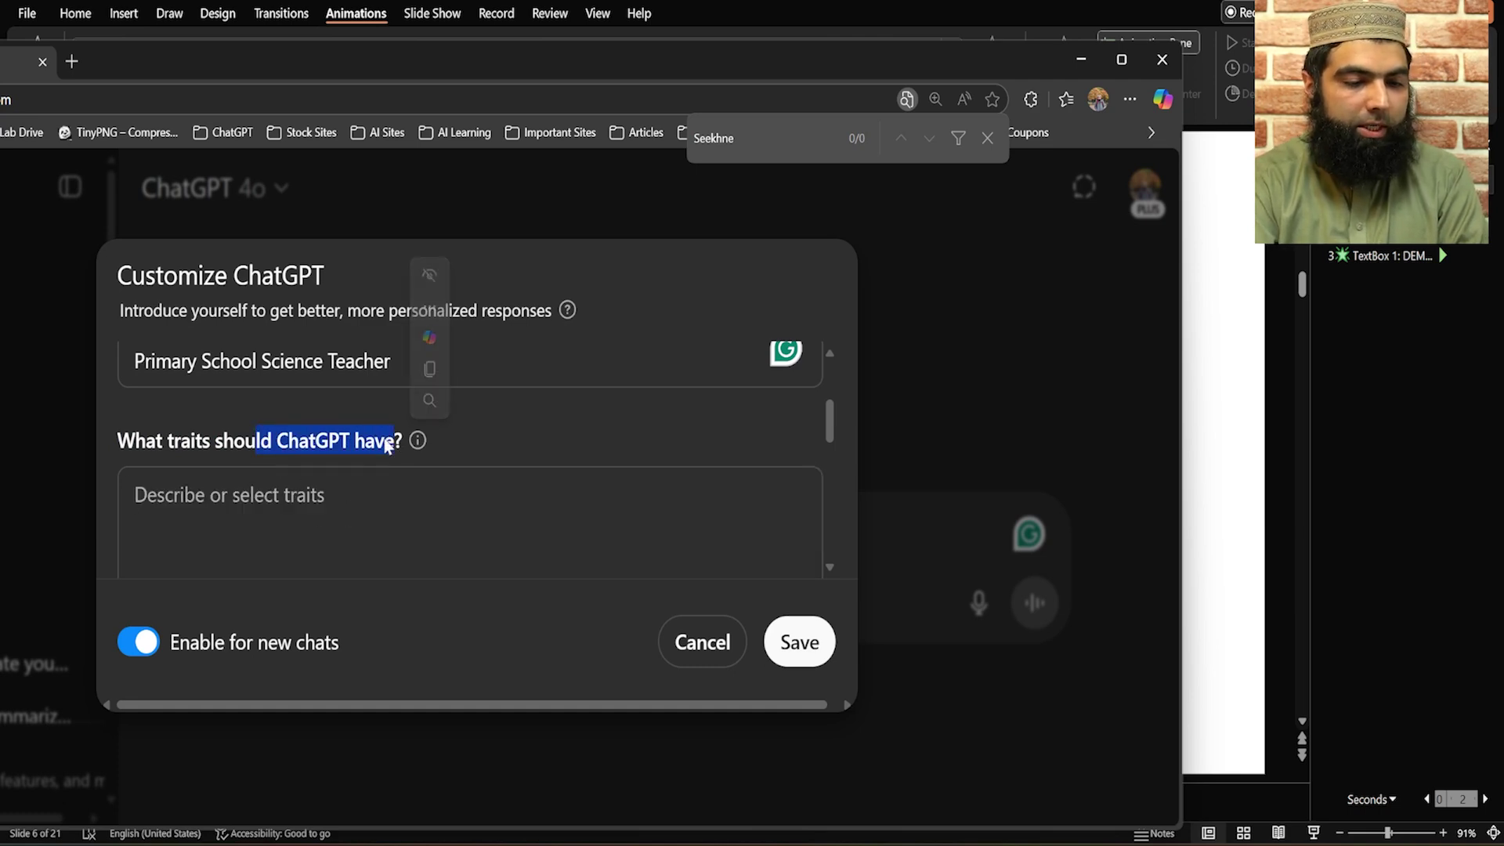
{"action": "left_click_drag", "start_coordinate": [128, 447], "coordinate": [259, 455]}
{"action": "scroll", "coordinate": [212, 456], "scroll_direction": "down", "scroll_amount": 1}
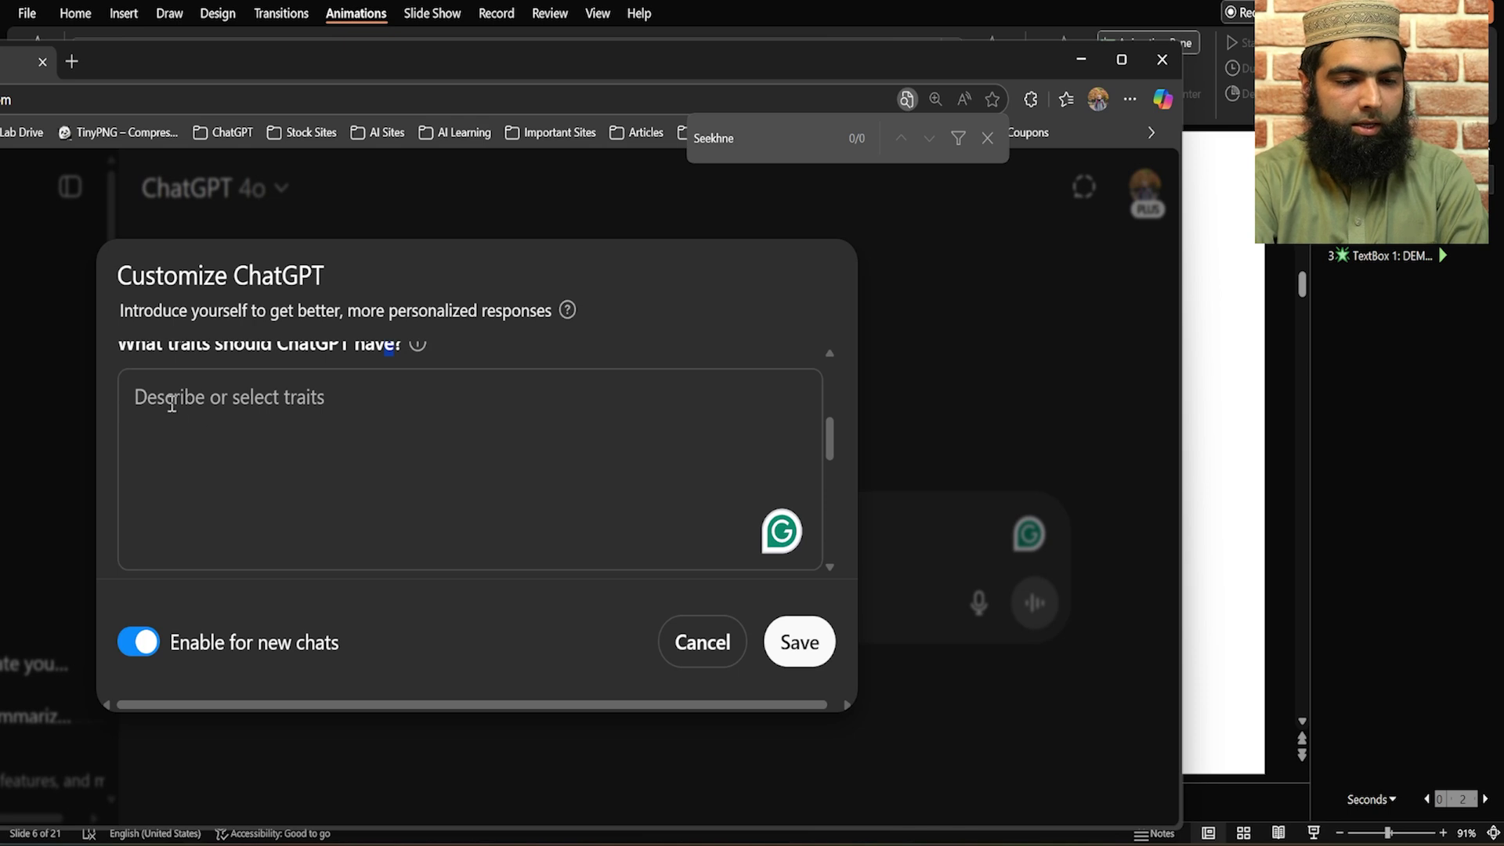
{"action": "scroll", "coordinate": [354, 398], "scroll_direction": "up", "scroll_amount": 2}
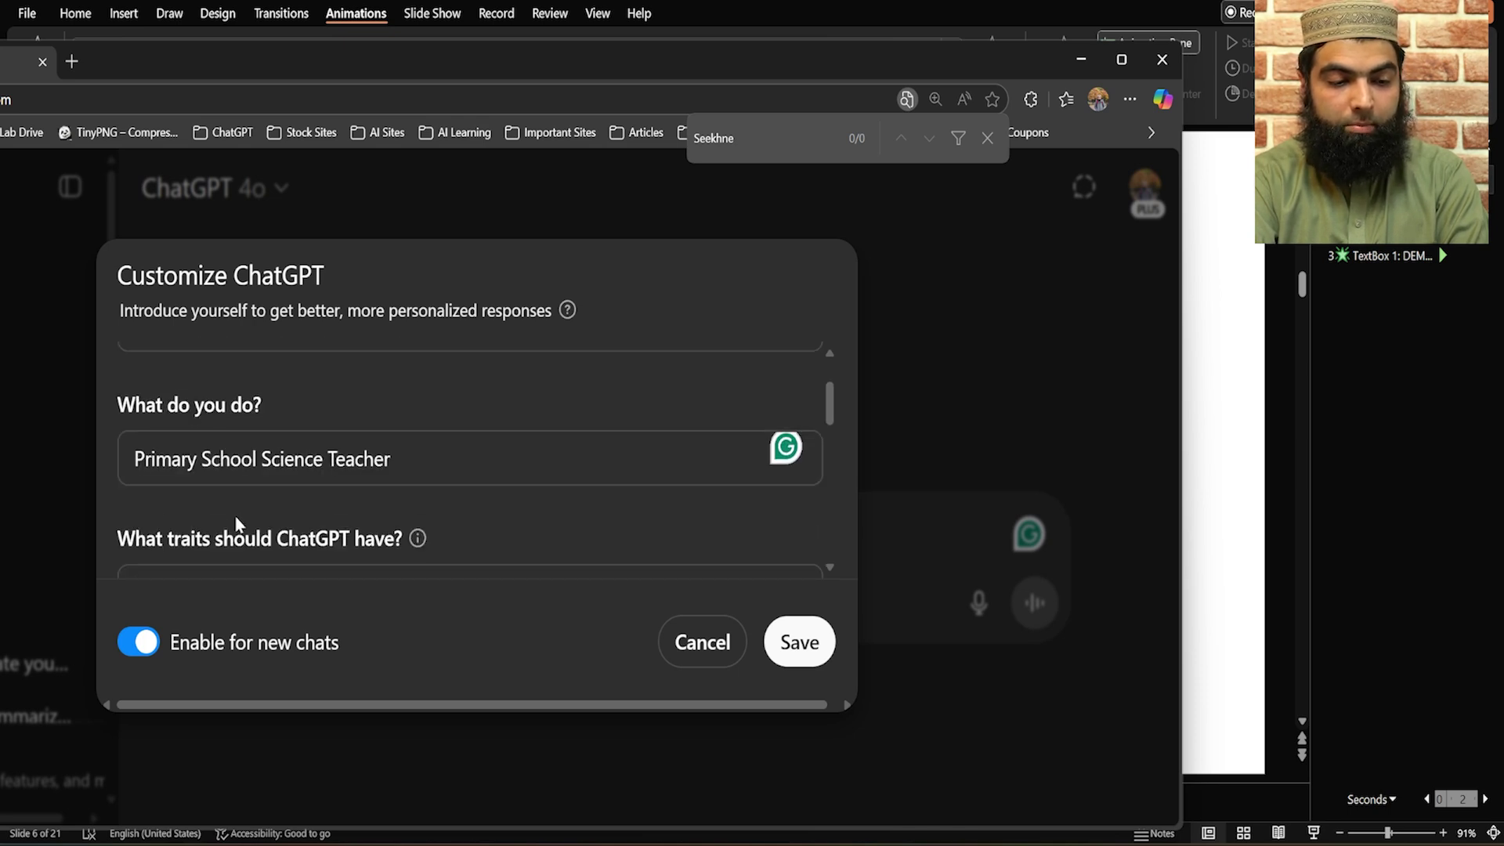
{"action": "scroll", "coordinate": [235, 517], "scroll_direction": "down", "scroll_amount": 1}
{"action": "left_click_drag", "start_coordinate": [147, 443], "coordinate": [392, 440]}
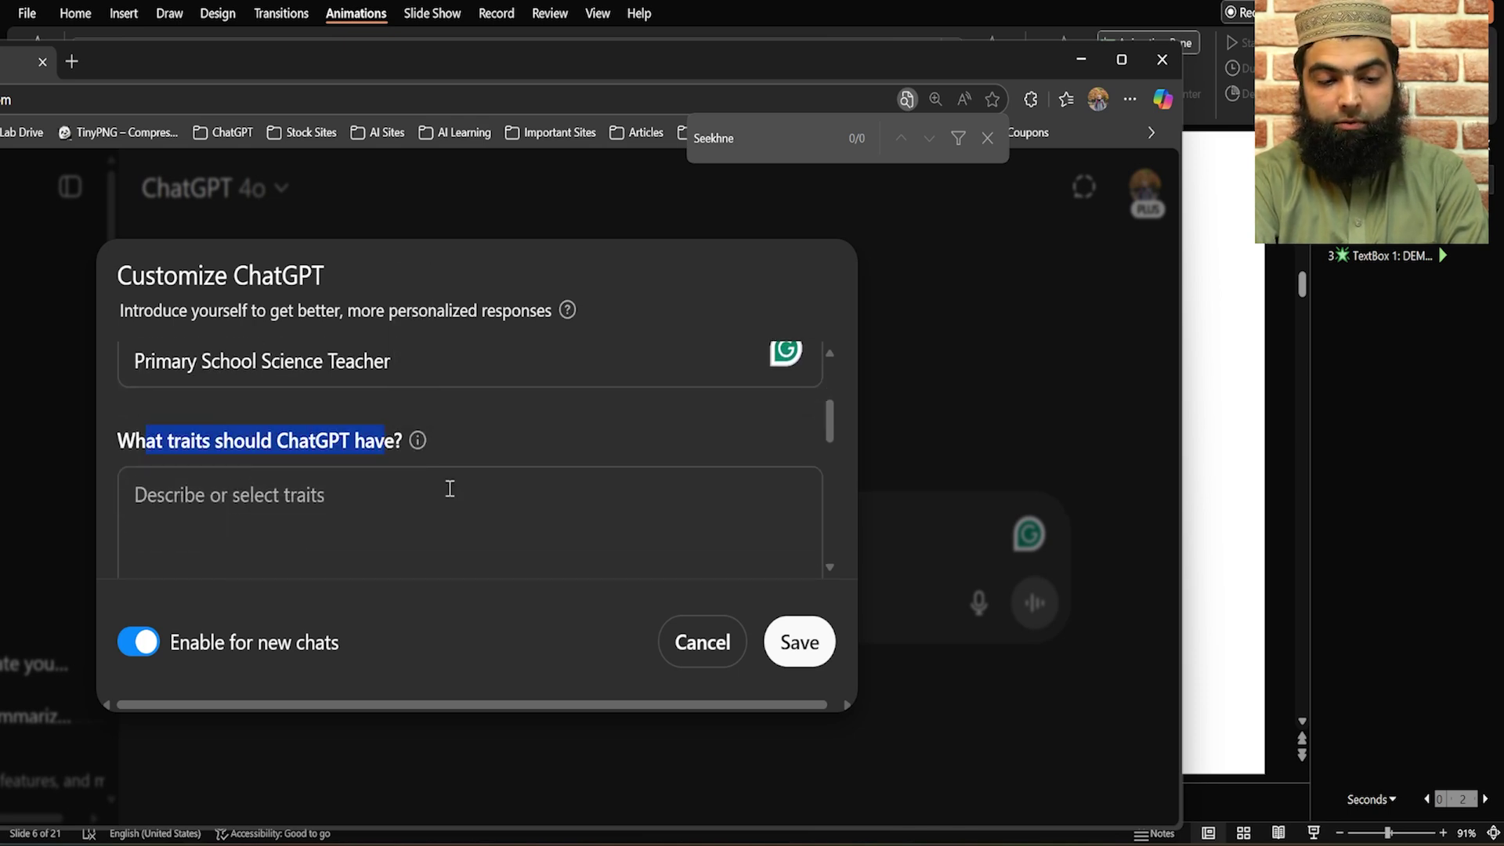
{"action": "left_click", "coordinate": [352, 462]}
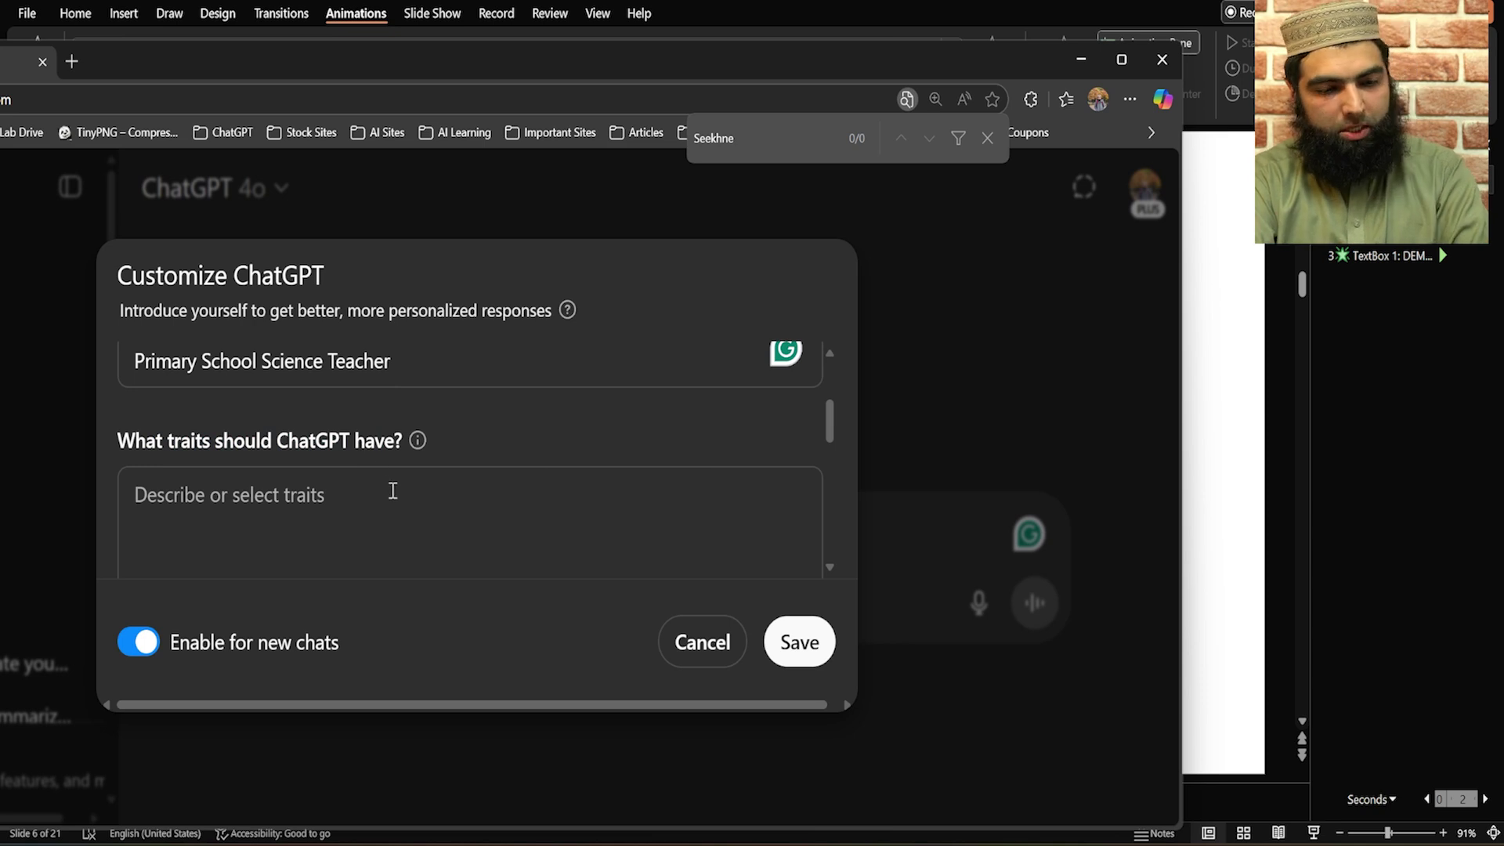
Step: Clear all existing text from the "Anything else ChatGPT should know about you?" field
{"action": "scroll", "coordinate": [313, 439], "scroll_direction": "down", "scroll_amount": 5}
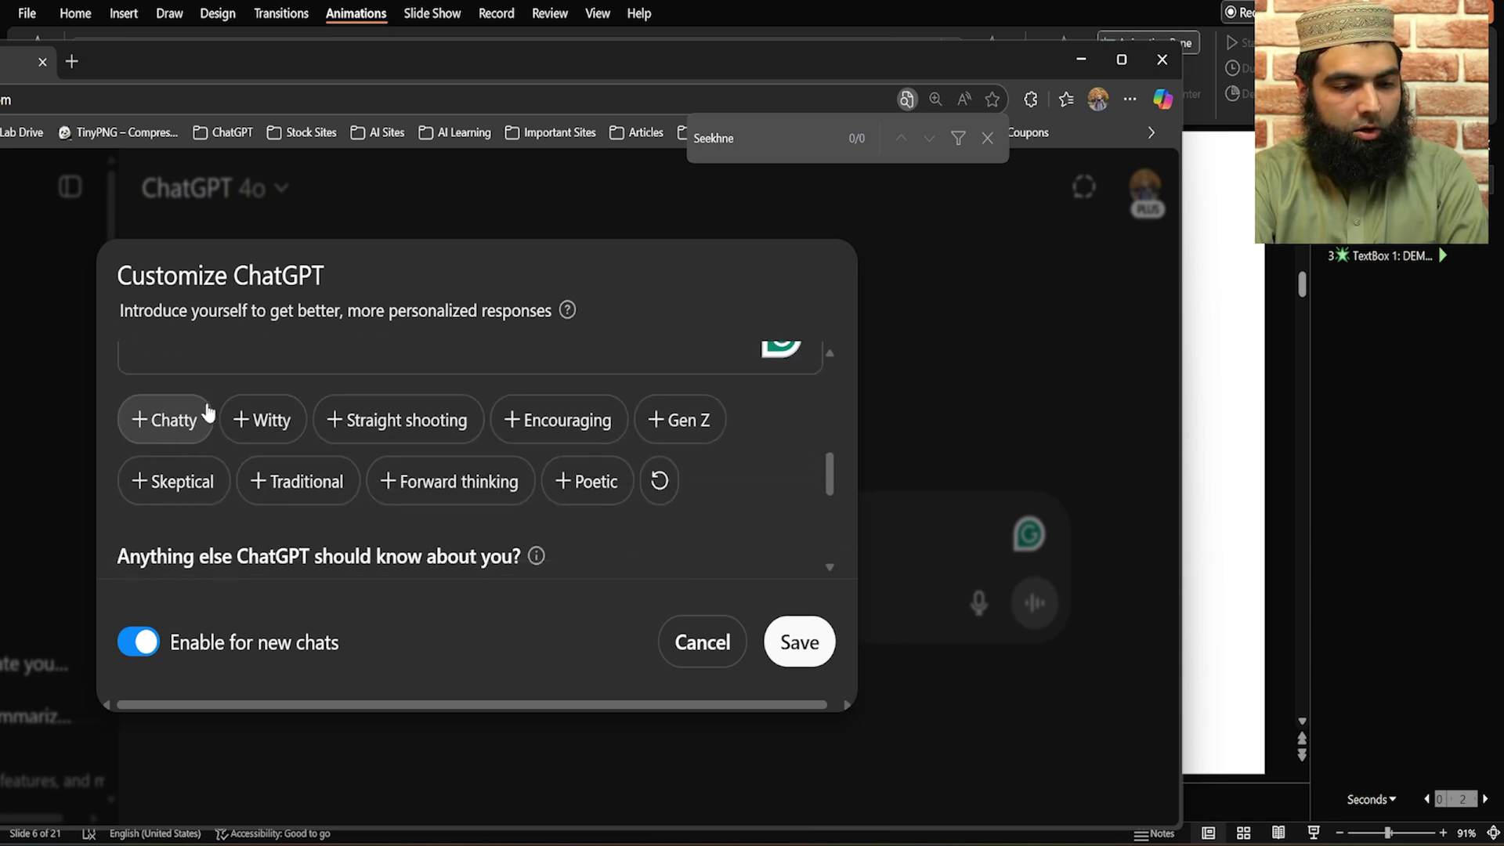
{"action": "left_click", "coordinate": [210, 512]}
{"action": "key", "text": "ctrl+a"}
{"action": "key", "text": "BackSpace"}
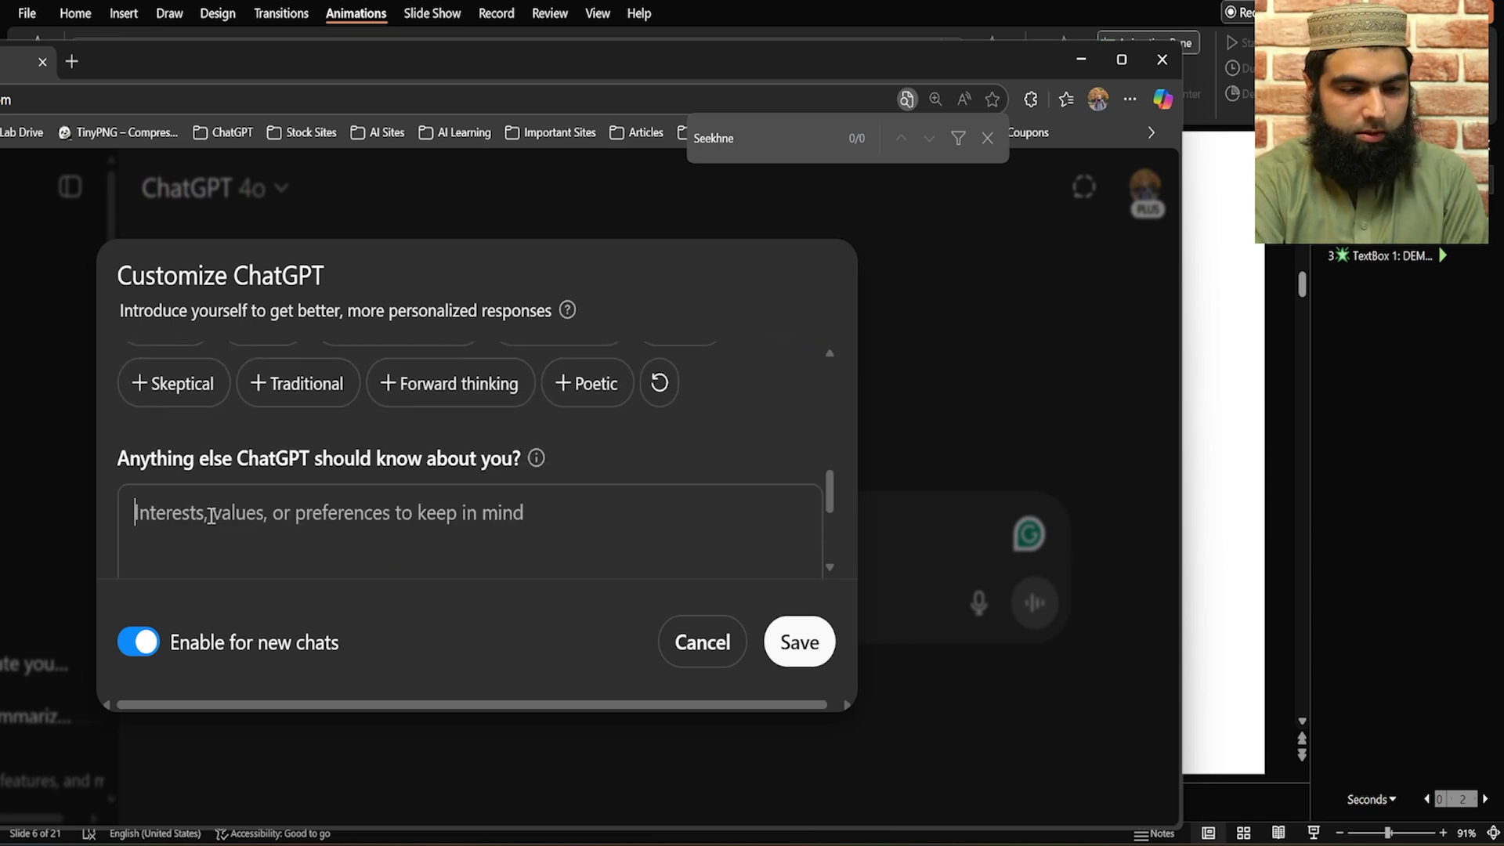
{"action": "left_click_drag", "start_coordinate": [174, 458], "coordinate": [522, 459]}
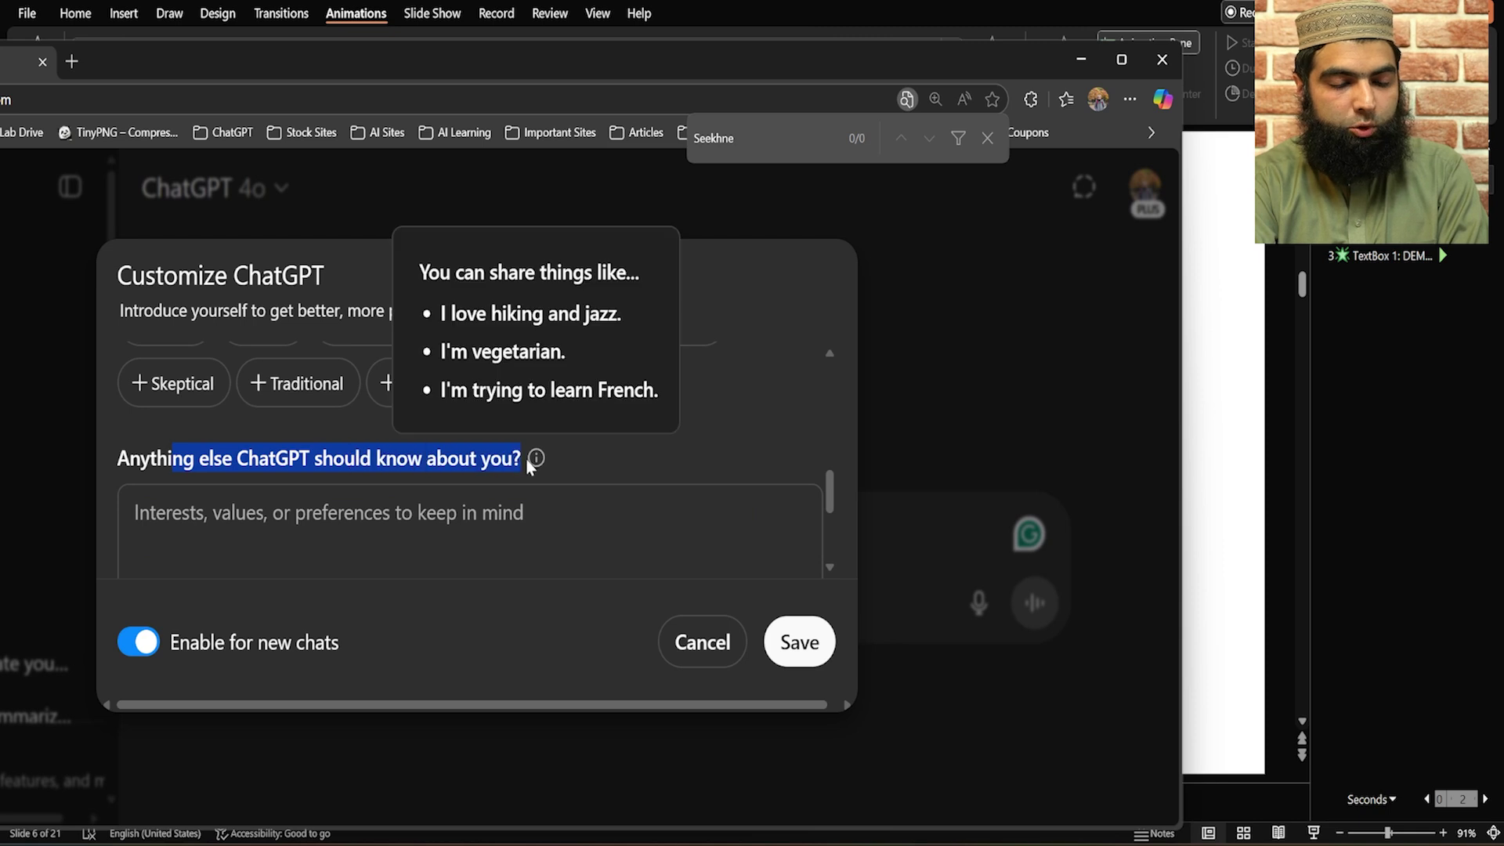
Step: Expand the Advanced section to examine the ChatGPT capabilities, and collapse it again
{"action": "scroll", "coordinate": [380, 486], "scroll_direction": "down", "scroll_amount": 5}
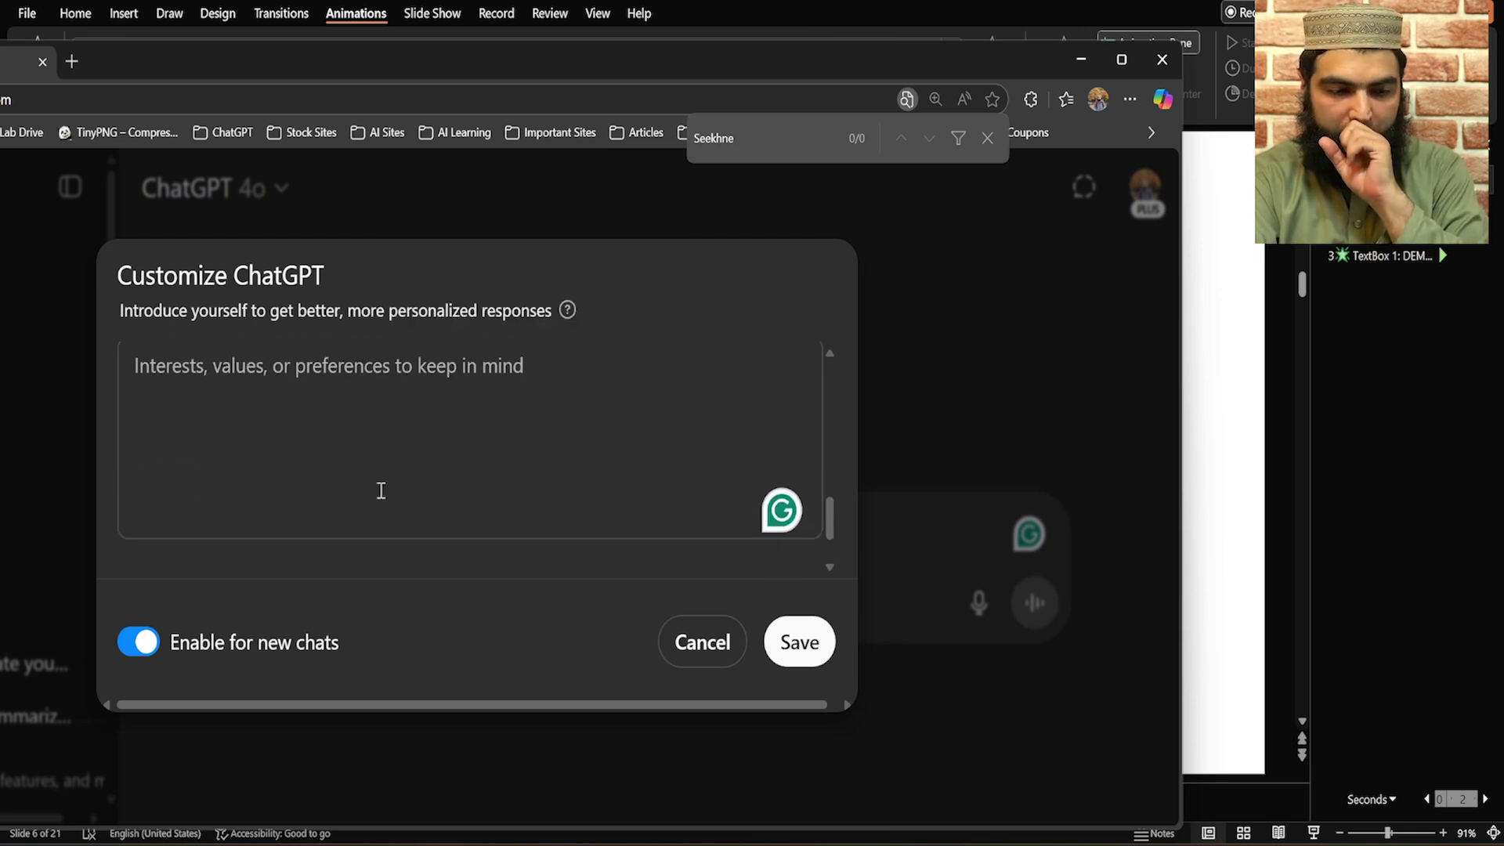
{"action": "left_click", "coordinate": [219, 506]}
{"action": "scroll", "coordinate": [366, 501], "scroll_direction": "down", "scroll_amount": 2}
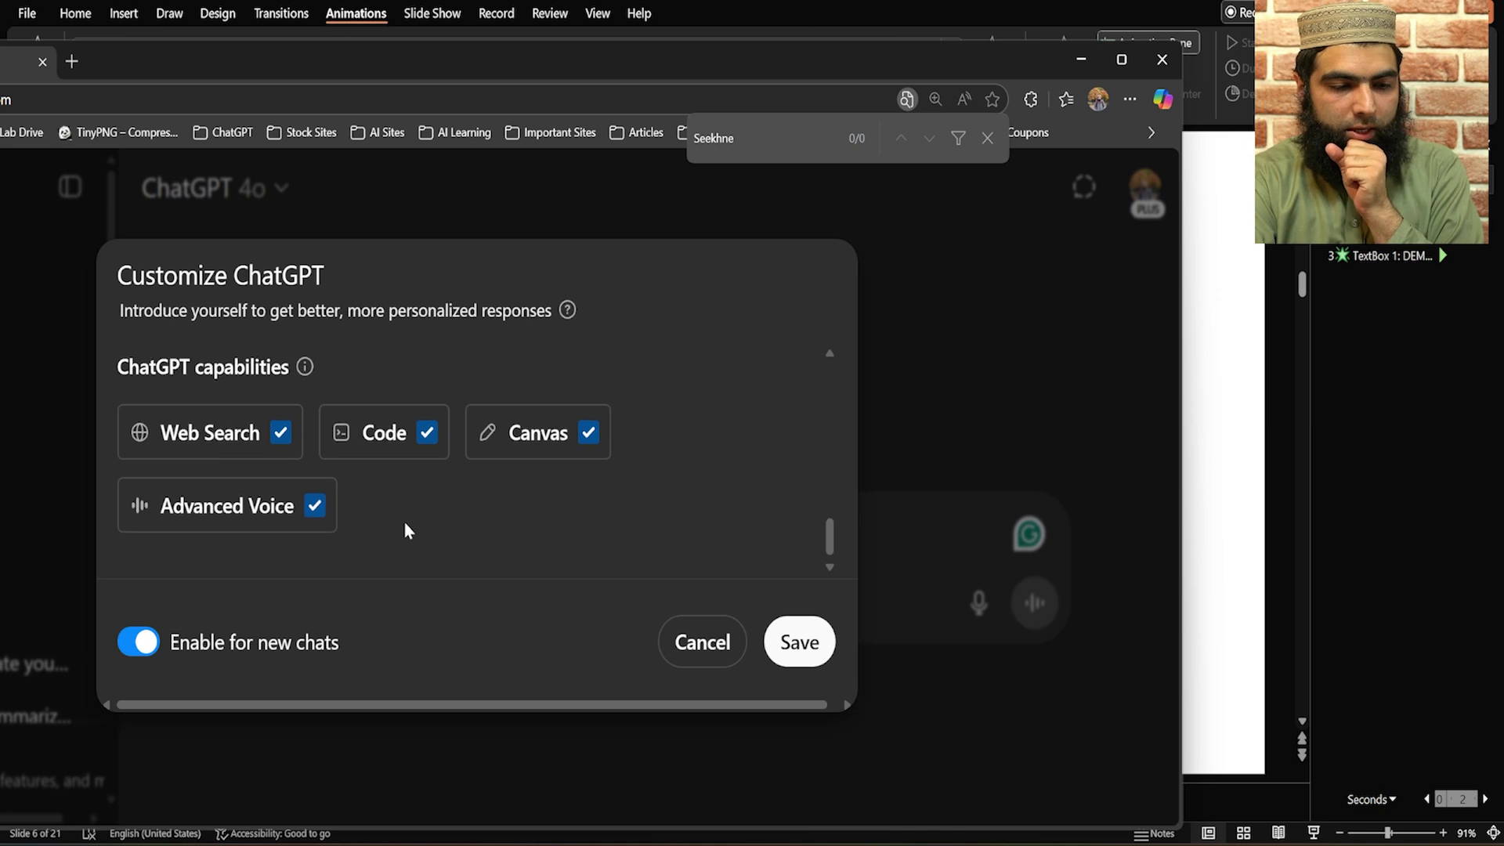
{"action": "scroll", "coordinate": [314, 517], "scroll_direction": "up", "scroll_amount": 3}
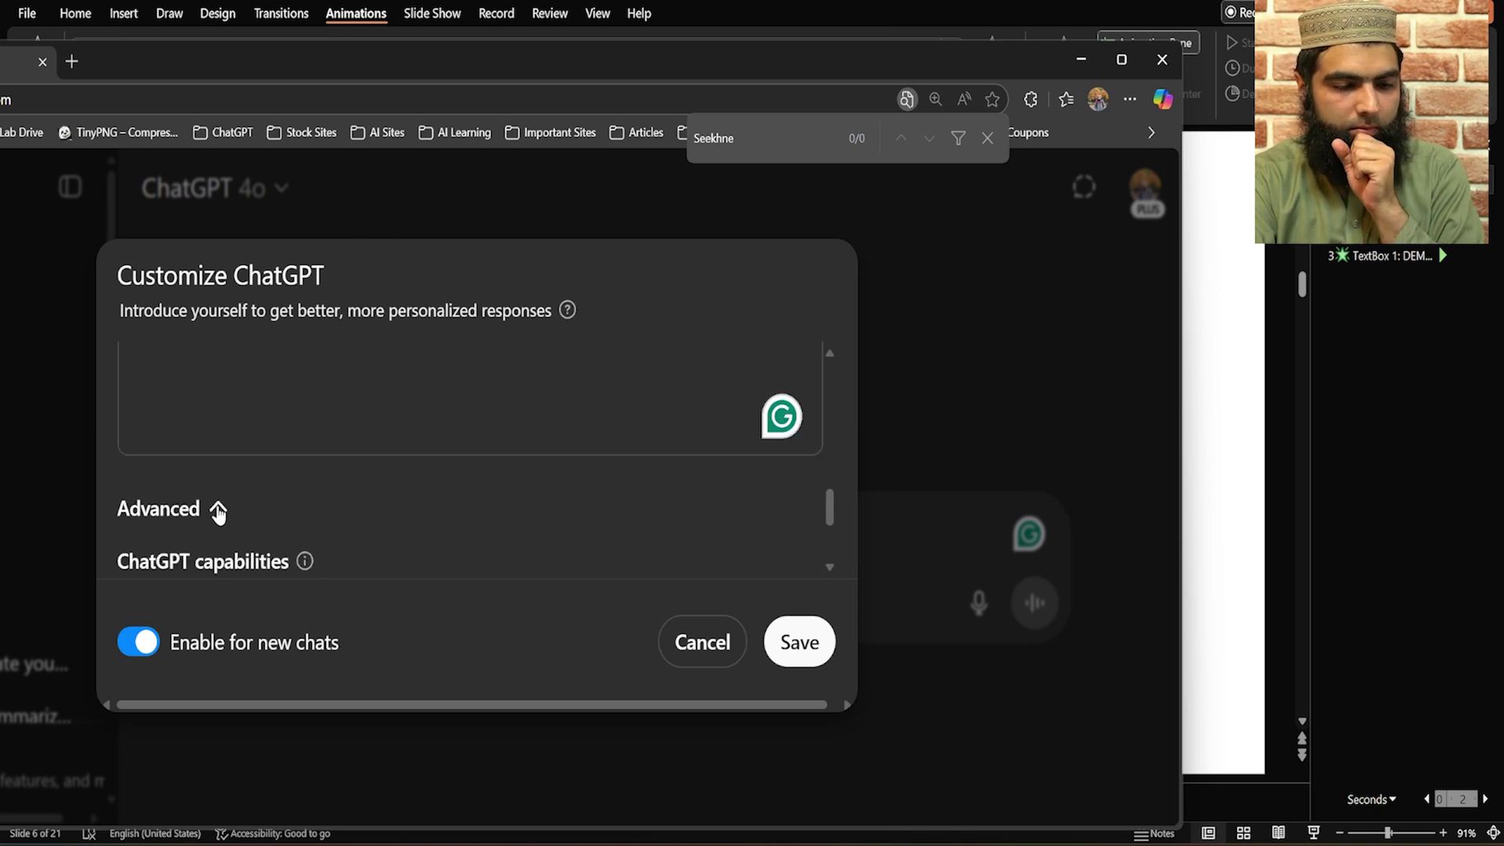
{"action": "left_click", "coordinate": [215, 509]}
{"action": "scroll", "coordinate": [620, 492], "scroll_direction": "up", "scroll_amount": 2}
{"action": "scroll", "coordinate": [616, 487], "scroll_direction": "up", "scroll_amount": 4}
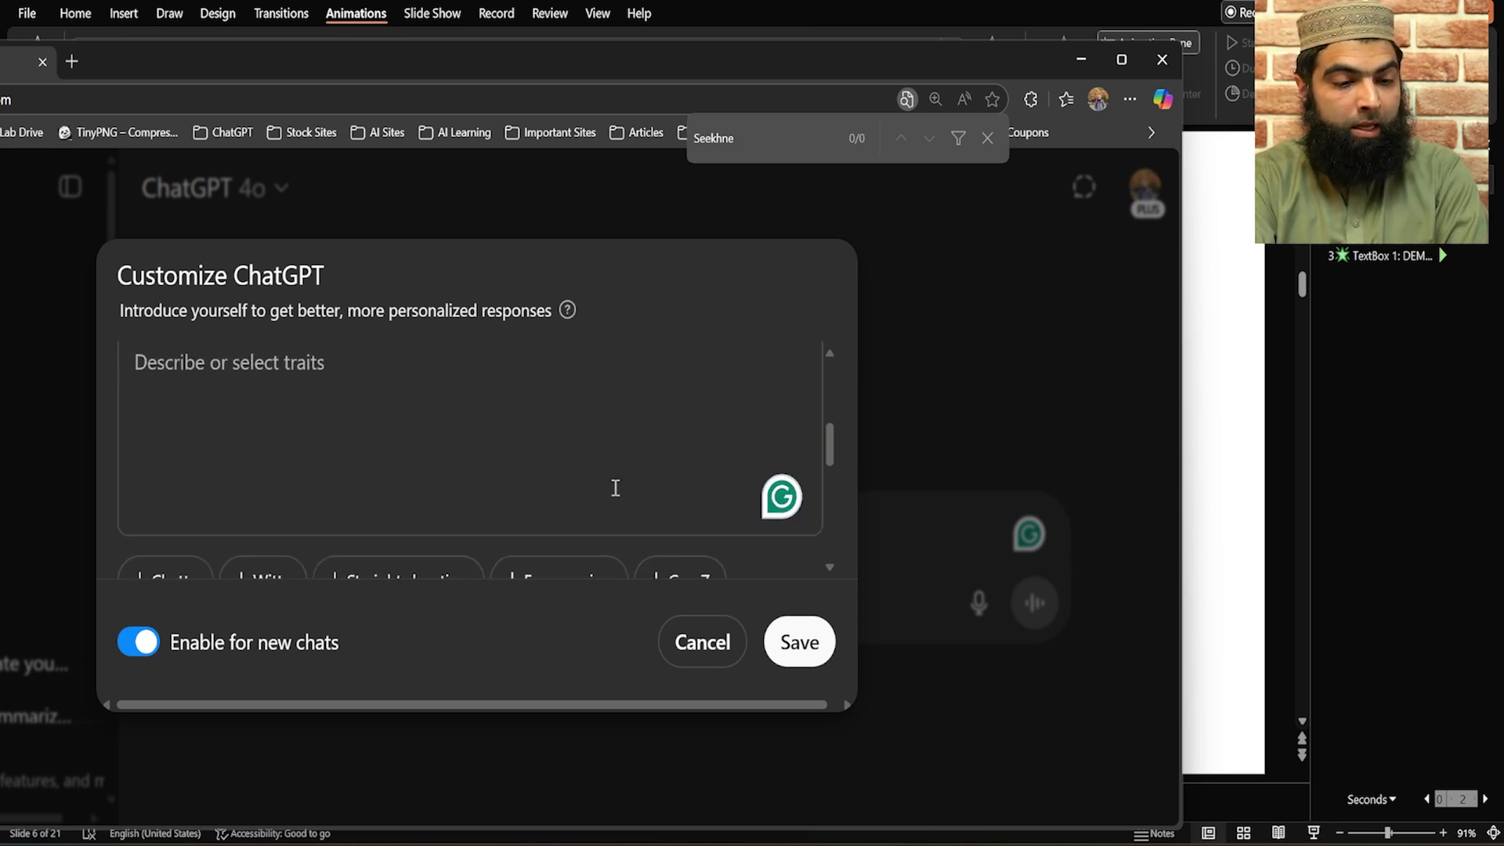
{"action": "scroll", "coordinate": [306, 439], "scroll_direction": "down", "scroll_amount": 2}
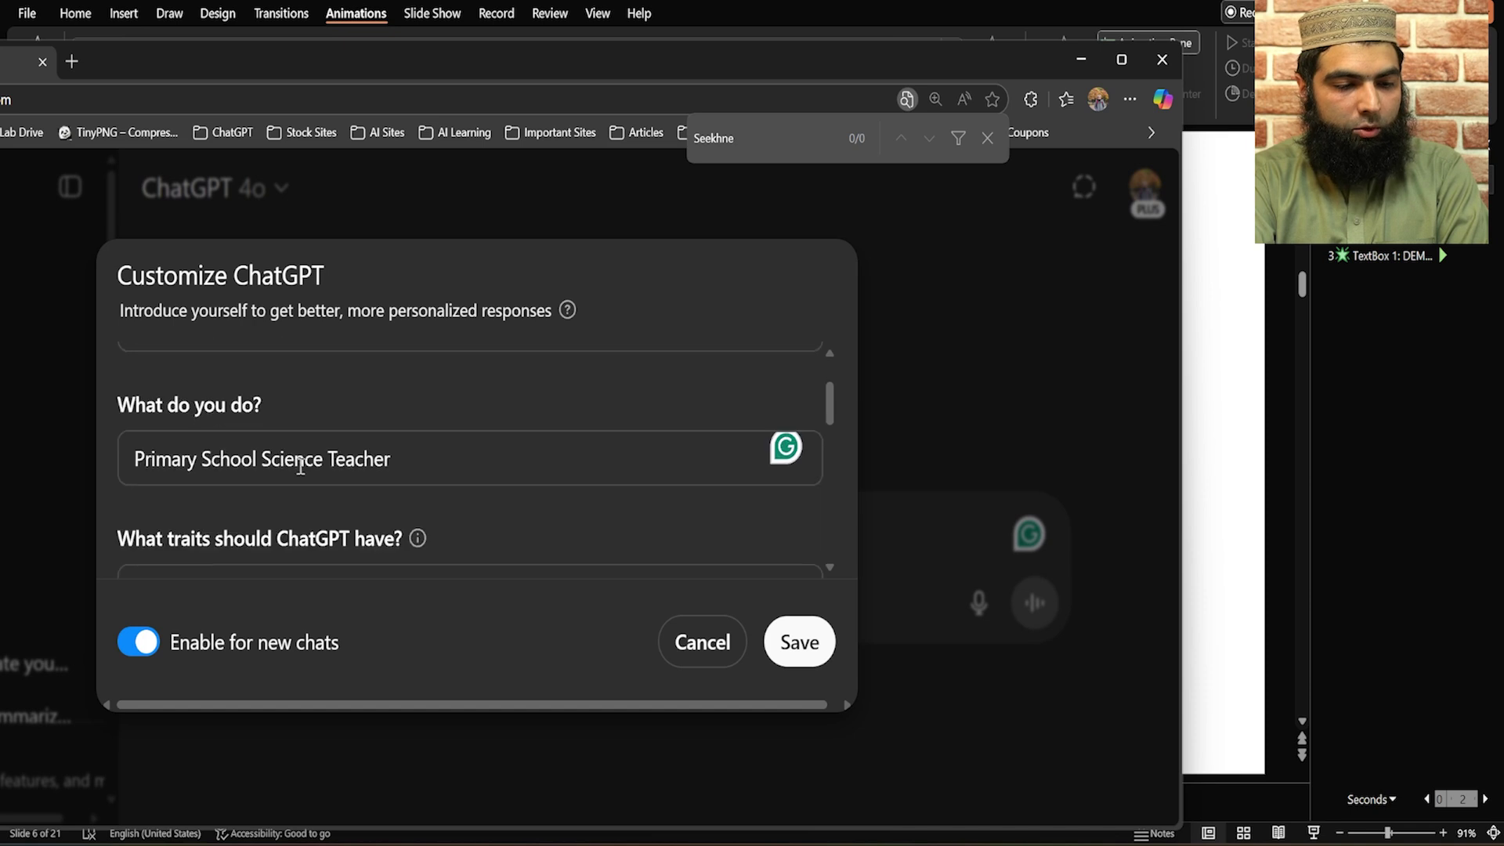
{"action": "scroll", "coordinate": [316, 433], "scroll_direction": "up", "scroll_amount": 3}
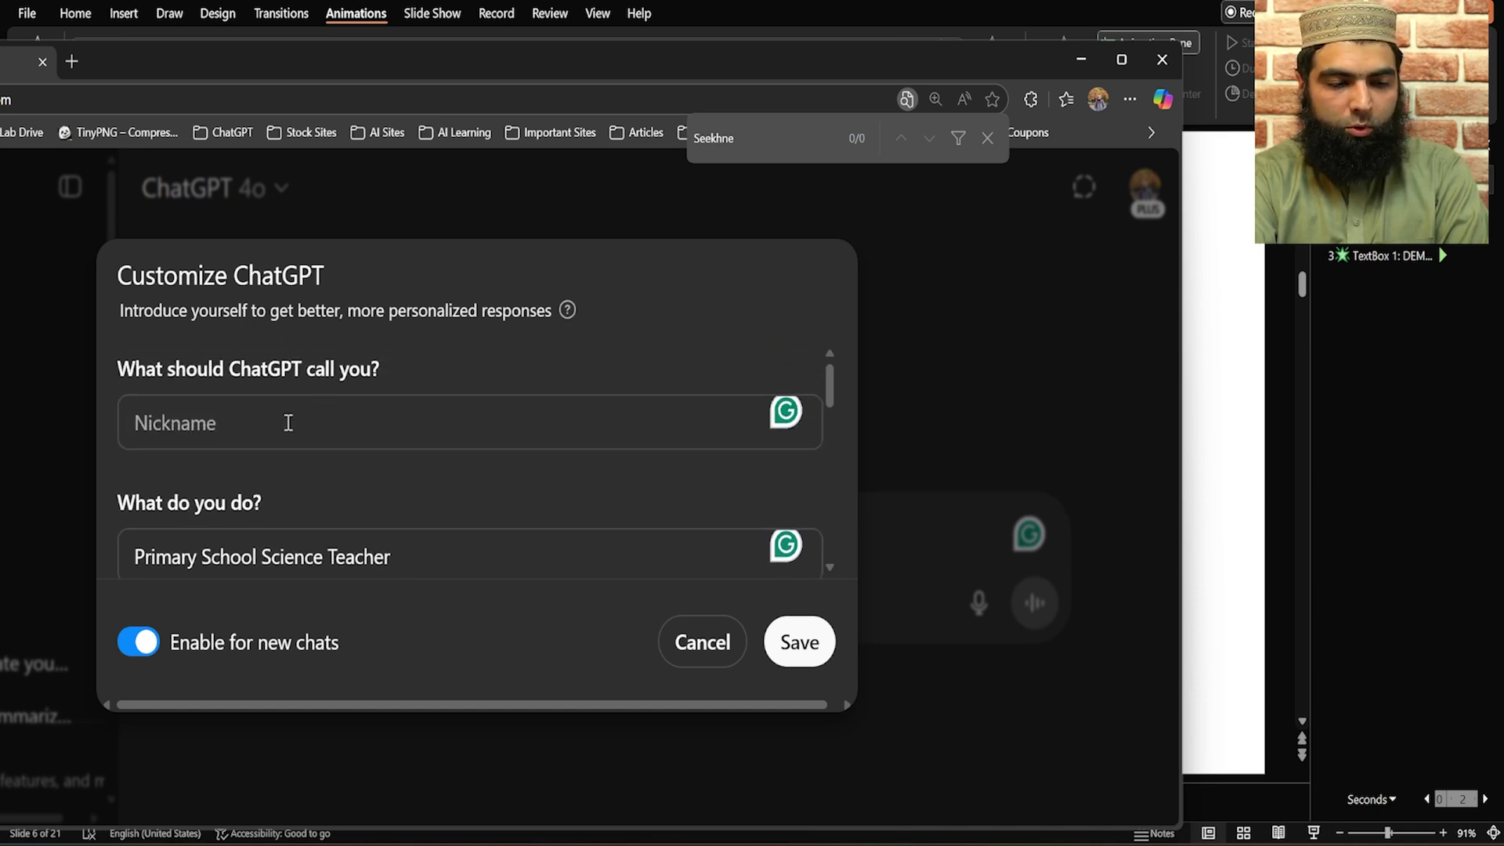
{"action": "scroll", "coordinate": [314, 454], "scroll_direction": "down", "scroll_amount": 1}
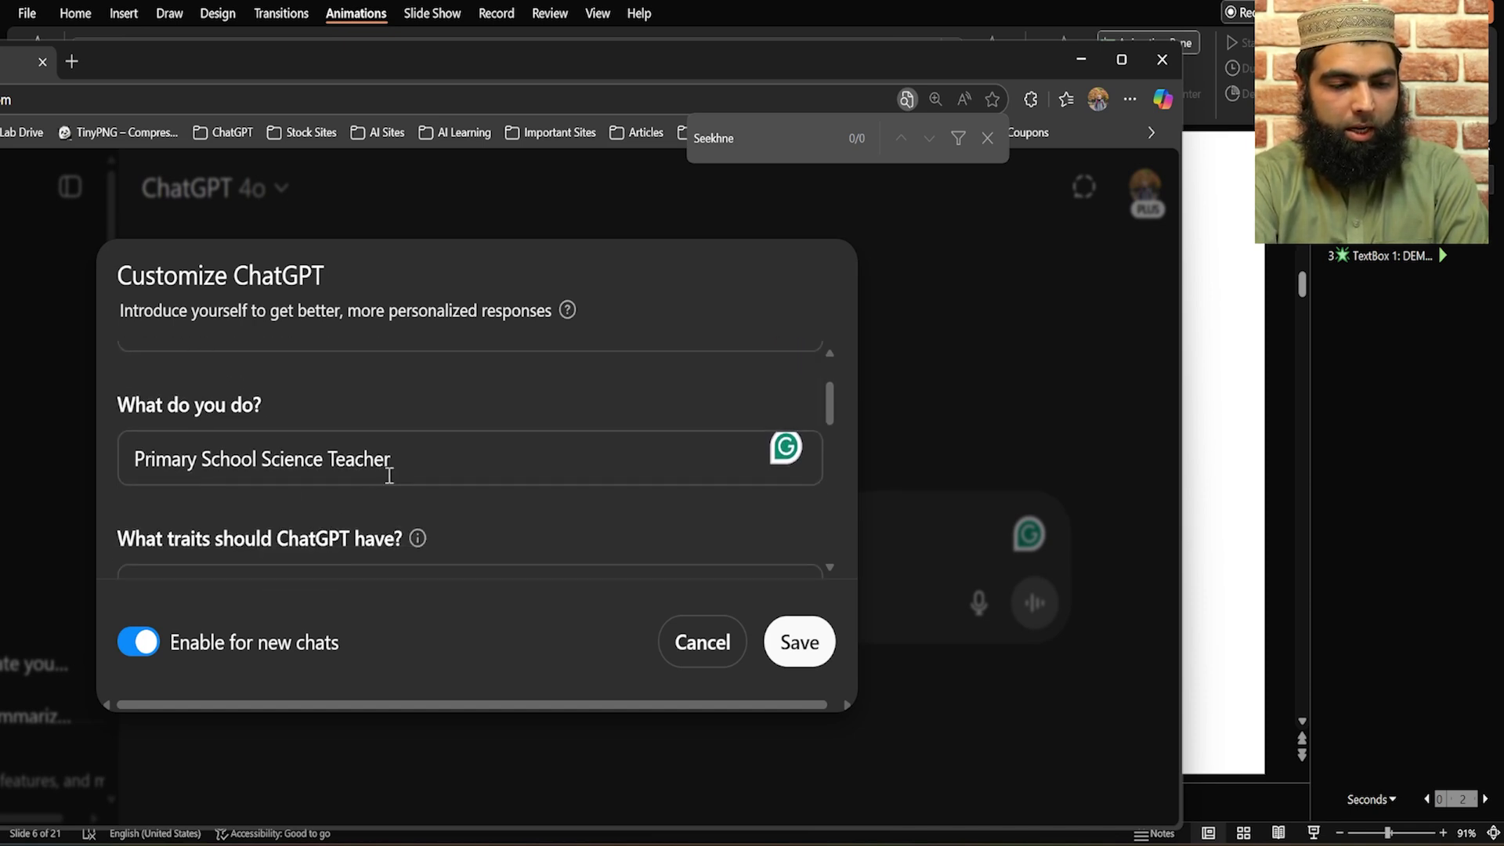
{"action": "scroll", "coordinate": [245, 433], "scroll_direction": "down", "scroll_amount": 2}
{"action": "scroll", "coordinate": [130, 392], "scroll_direction": "up", "scroll_amount": 2}
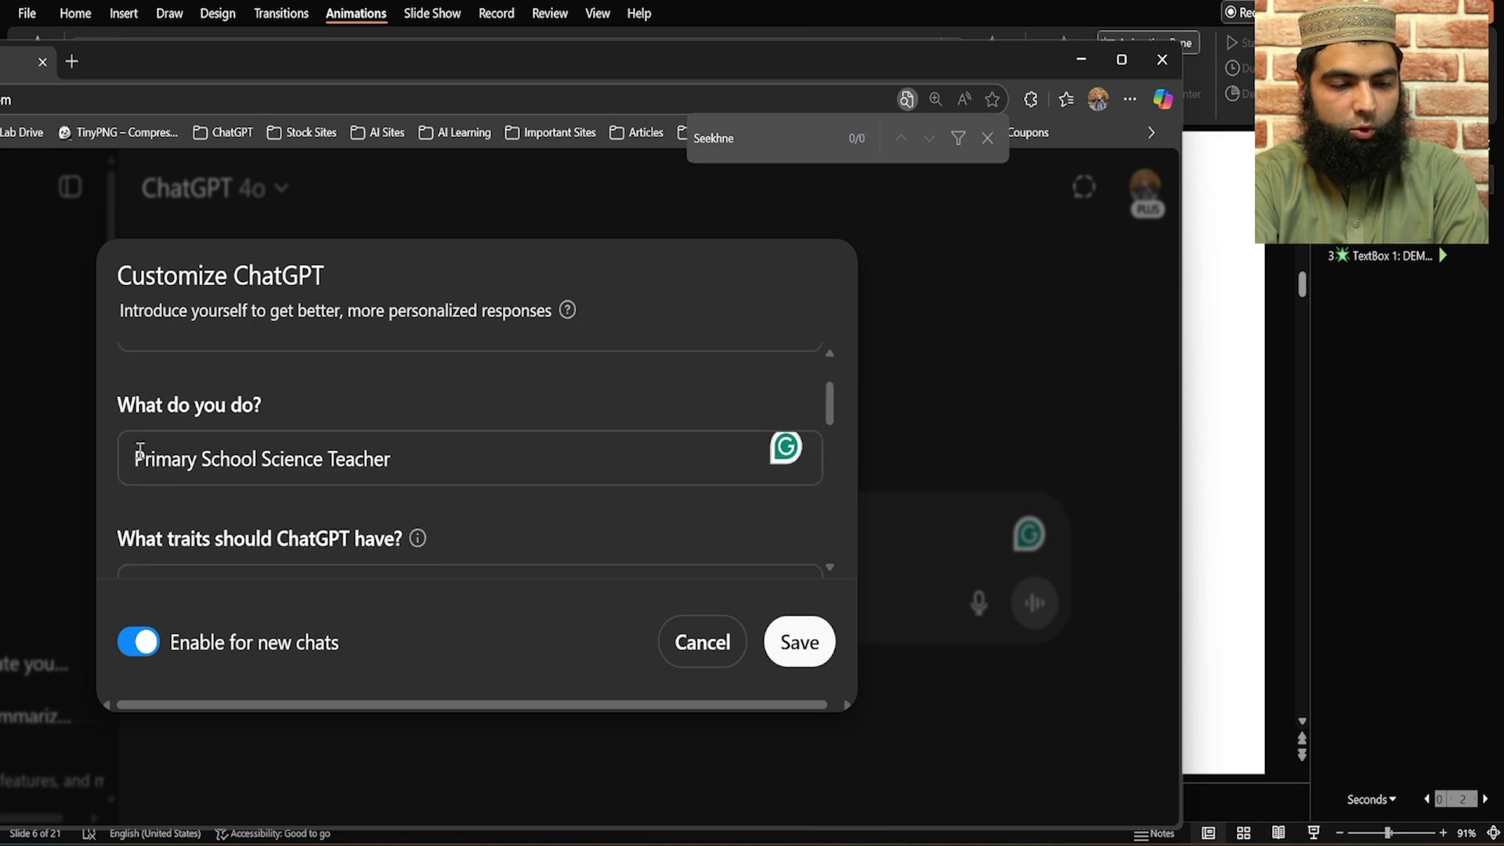
Step: Review the "What traits should ChatGPT have?" field, its suggested traits, and the "Anything else ChatGPT should know about you?" field
{"action": "left_click_drag", "start_coordinate": [133, 540], "coordinate": [369, 538]}
{"action": "scroll", "coordinate": [134, 431], "scroll_direction": "down", "scroll_amount": 1}
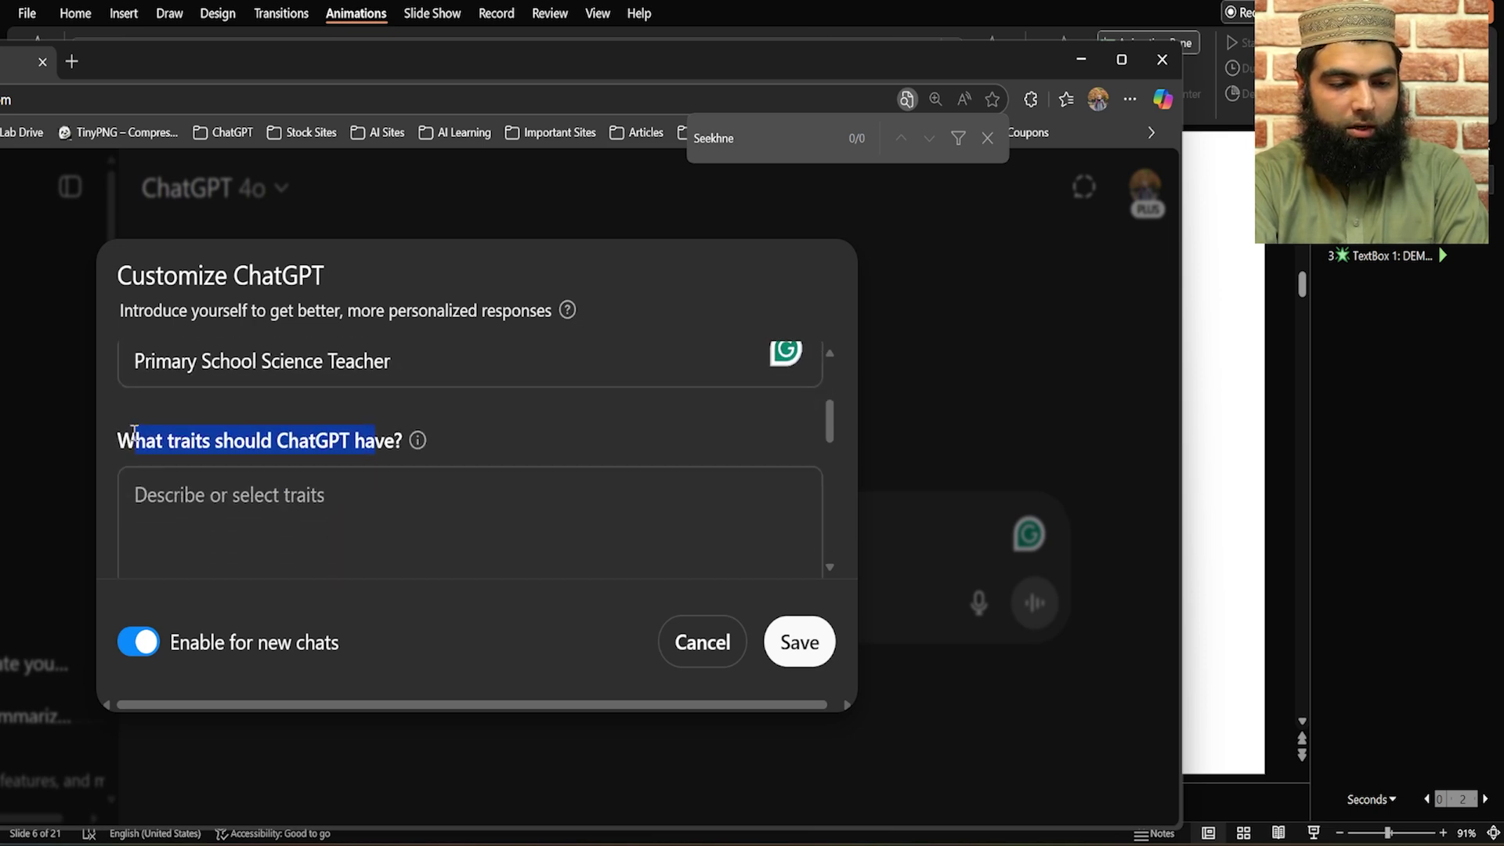
{"action": "left_click", "coordinate": [219, 440]}
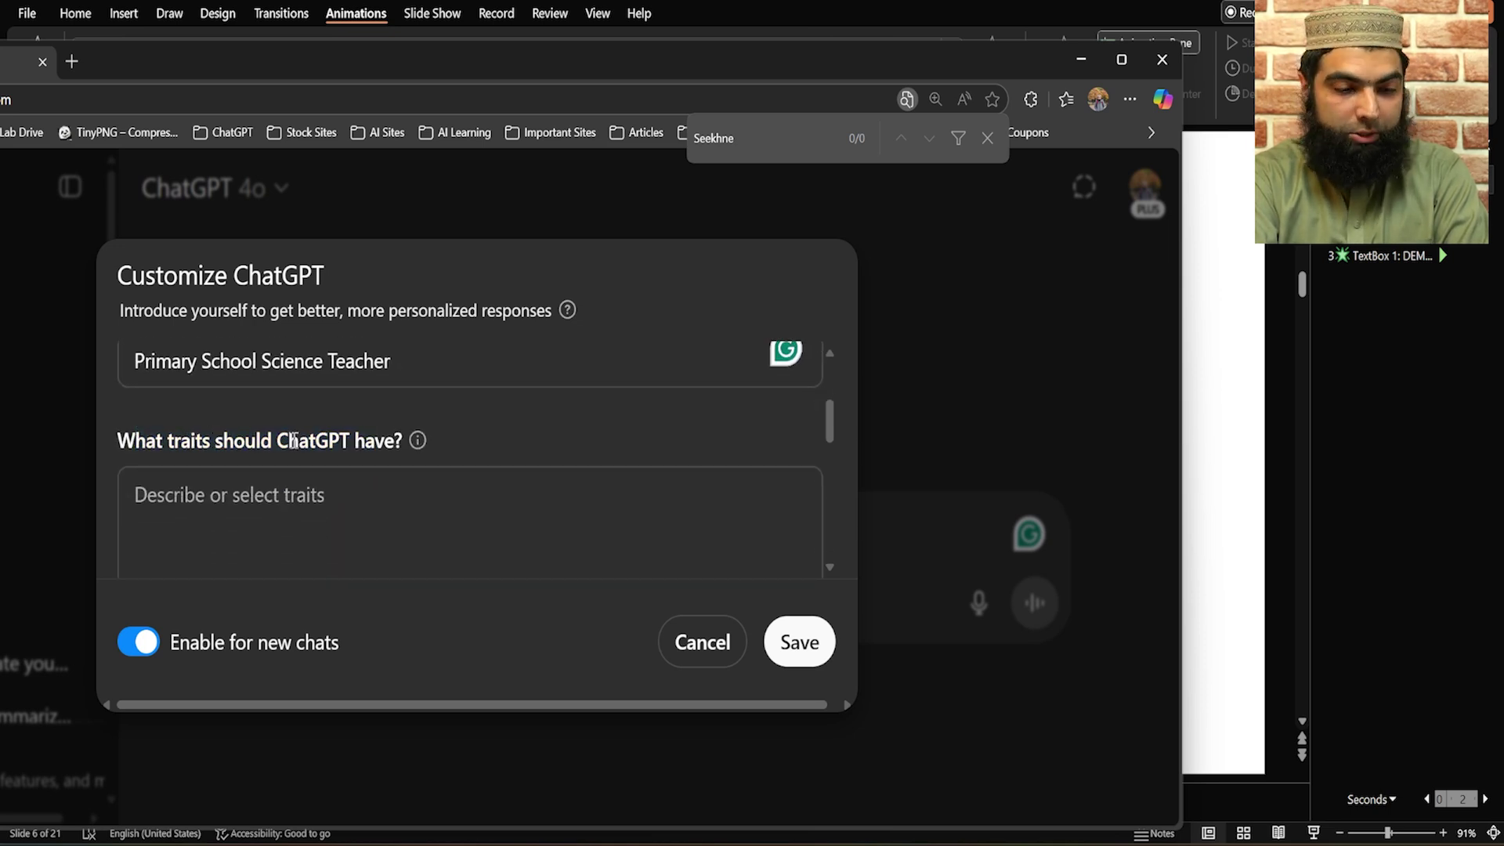
{"action": "scroll", "coordinate": [349, 440], "scroll_direction": "down", "scroll_amount": 3}
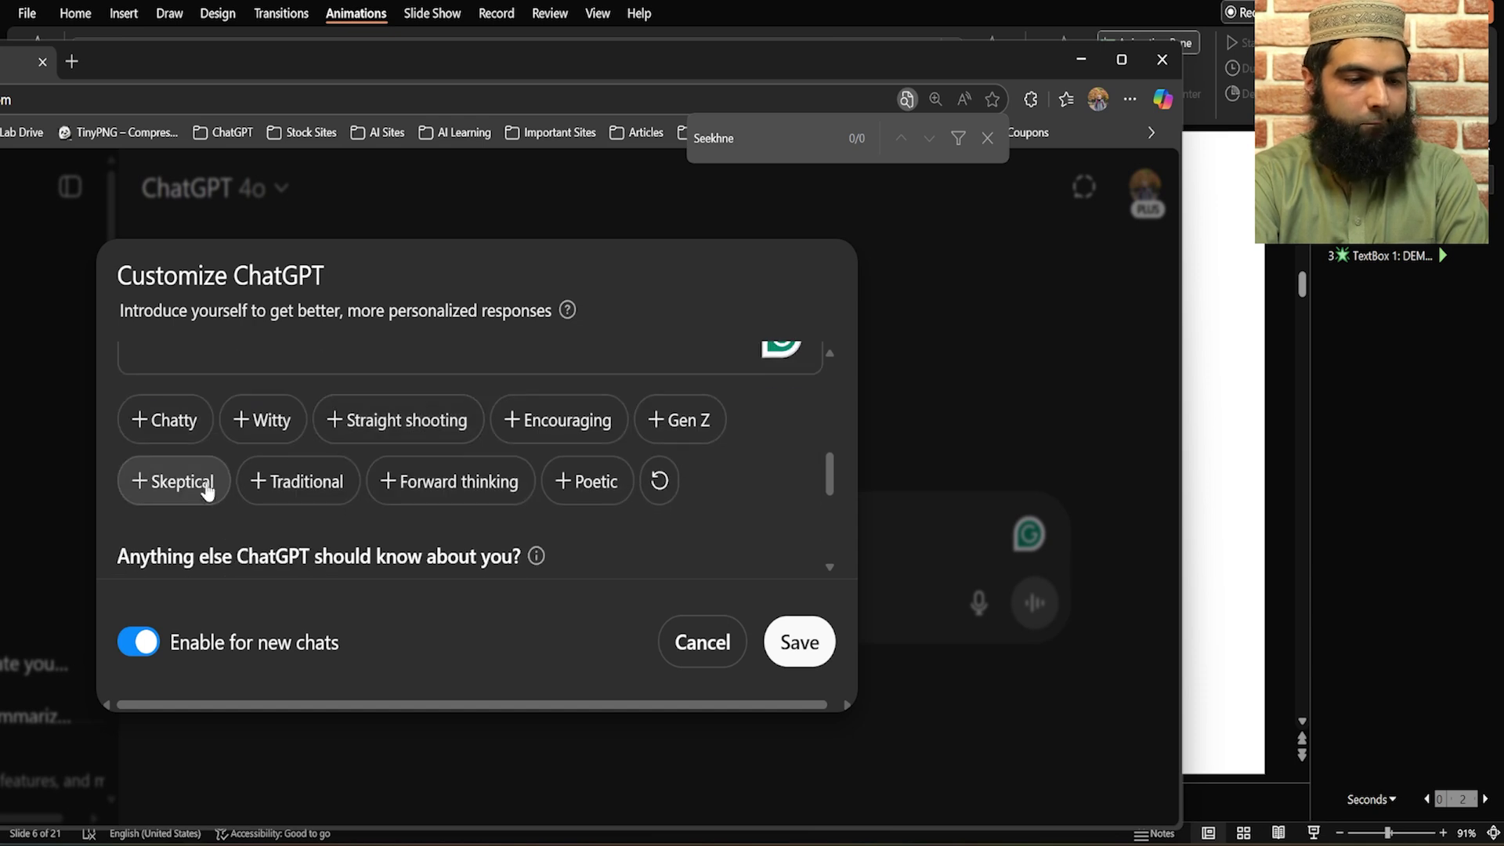
{"action": "left_click_drag", "start_coordinate": [150, 459], "coordinate": [456, 468]}
{"action": "scroll", "coordinate": [384, 452], "scroll_direction": "down", "scroll_amount": 1}
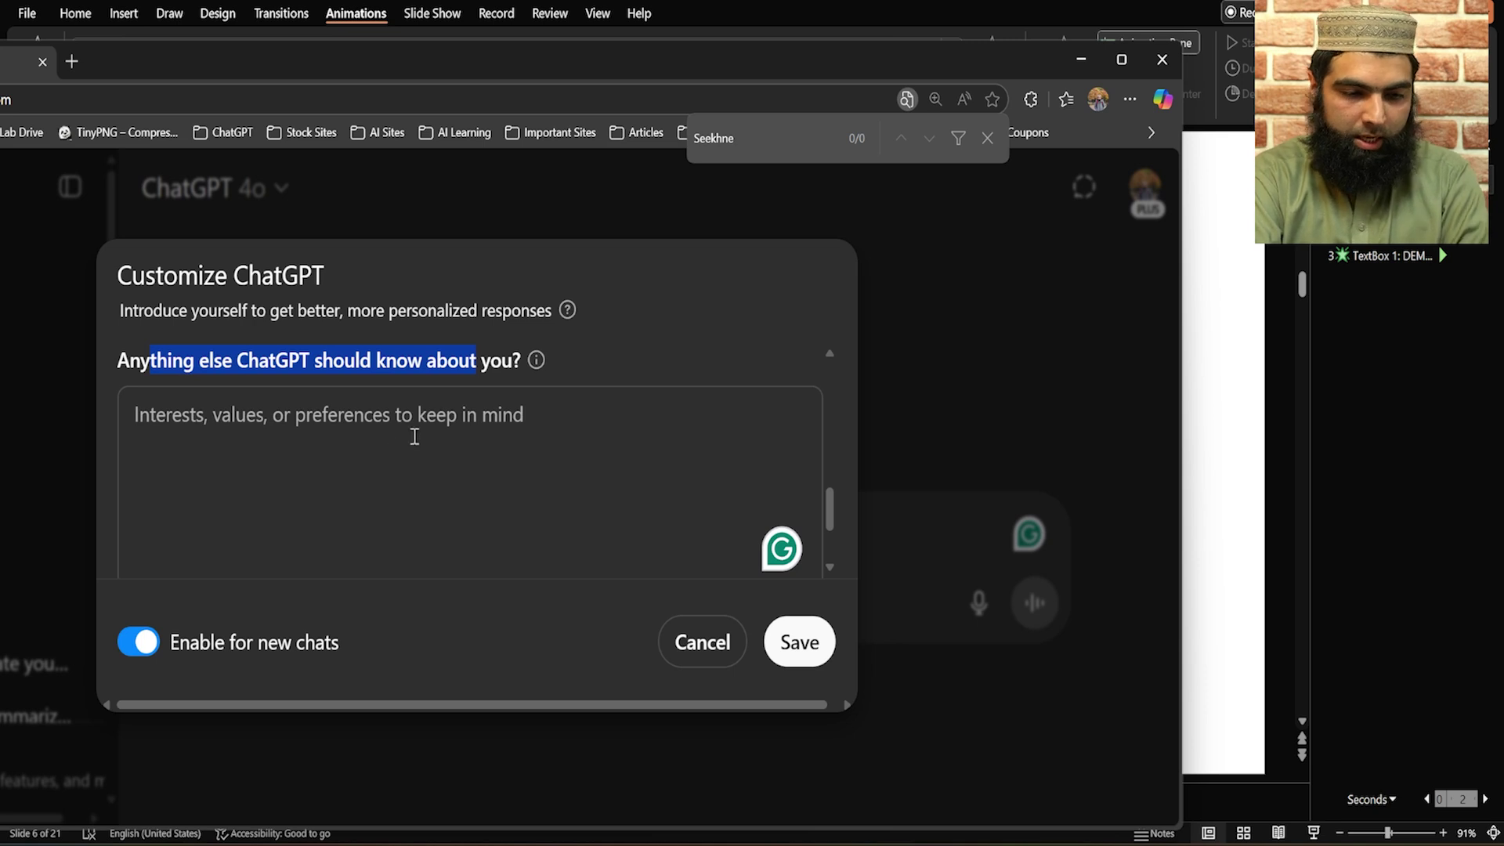
Step: Switch to PowerPoint, start the slide show from the "Custom Instructions…" slide and reveal the "Website?" and "Mobile App?" bullets
{"action": "left_click", "coordinate": [1273, 804]}
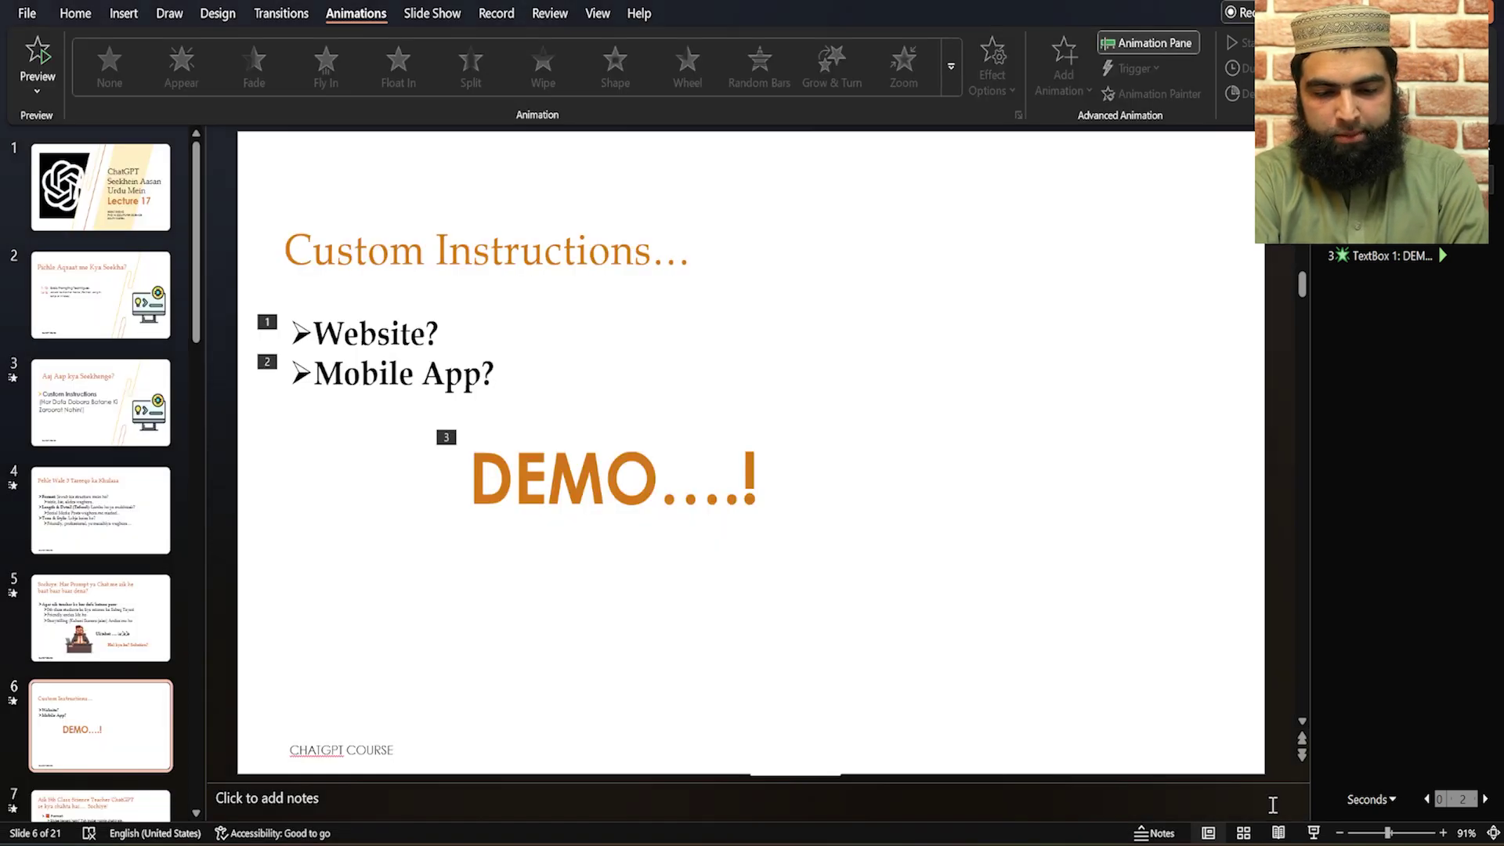
{"action": "left_click", "coordinate": [1314, 833]}
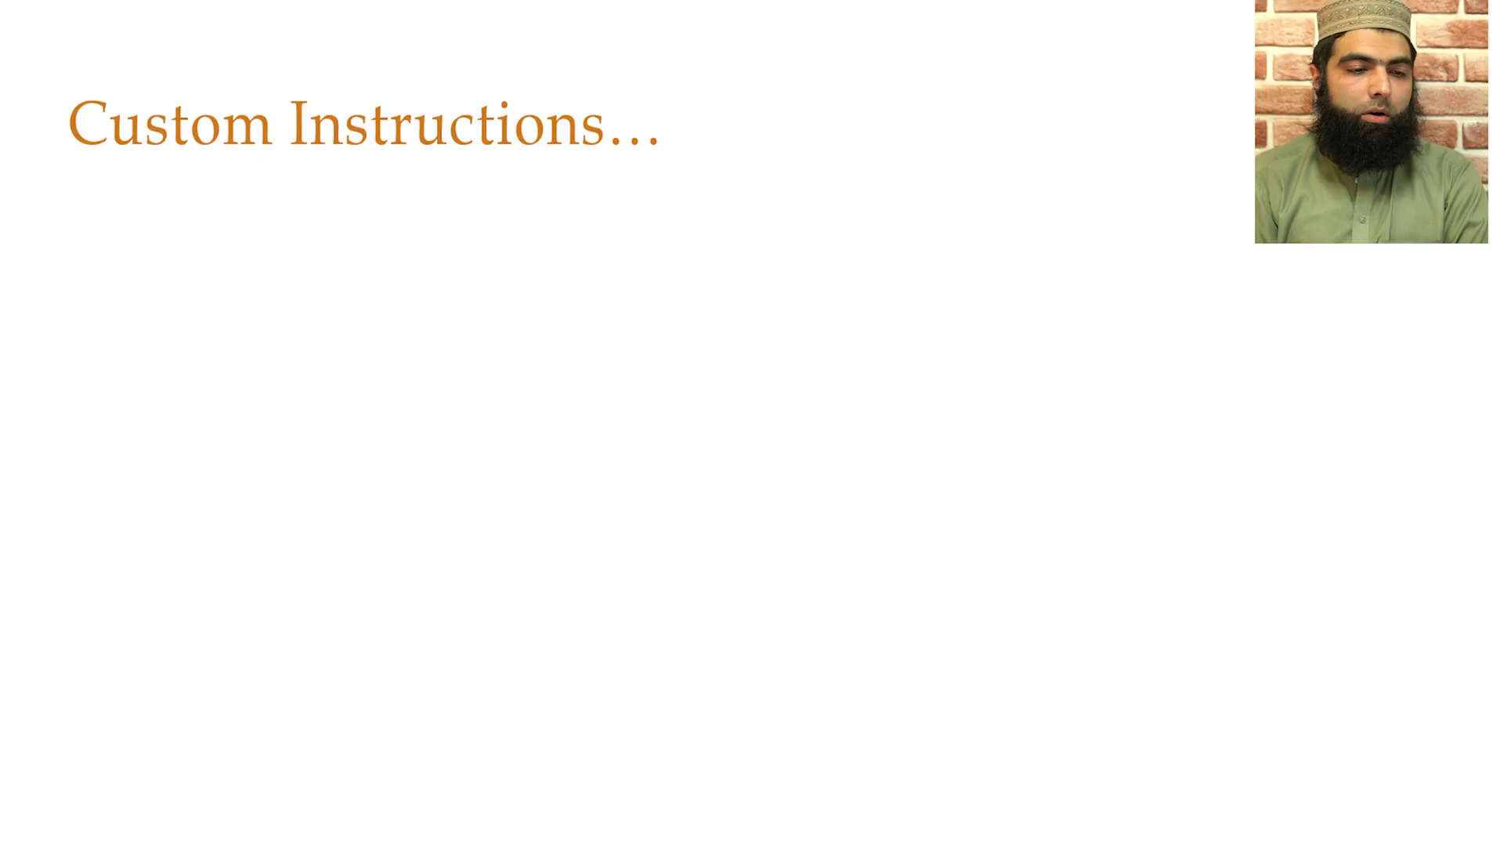
{"action": "key", "text": "Right"}
{"action": "key", "text": "Right"}
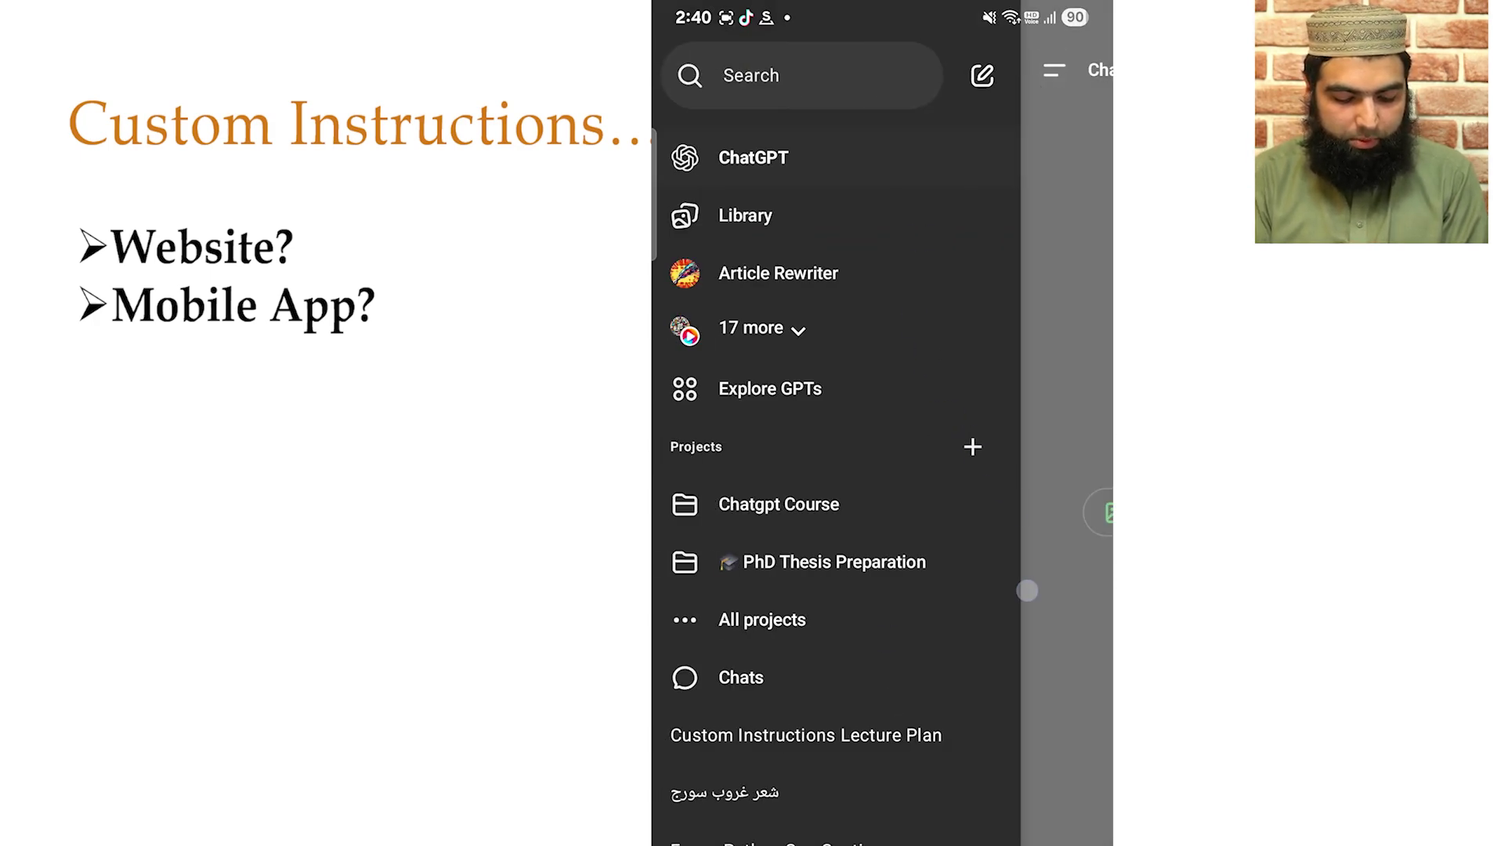
Step: In the ChatGPT mobile app, open the Custom Instructions page from the account's Personalization settings
{"action": "scroll", "coordinate": [834, 343], "scroll_direction": "down", "scroll_amount": 3}
{"action": "scroll", "coordinate": [835, 343], "scroll_direction": "up", "scroll_amount": 3}
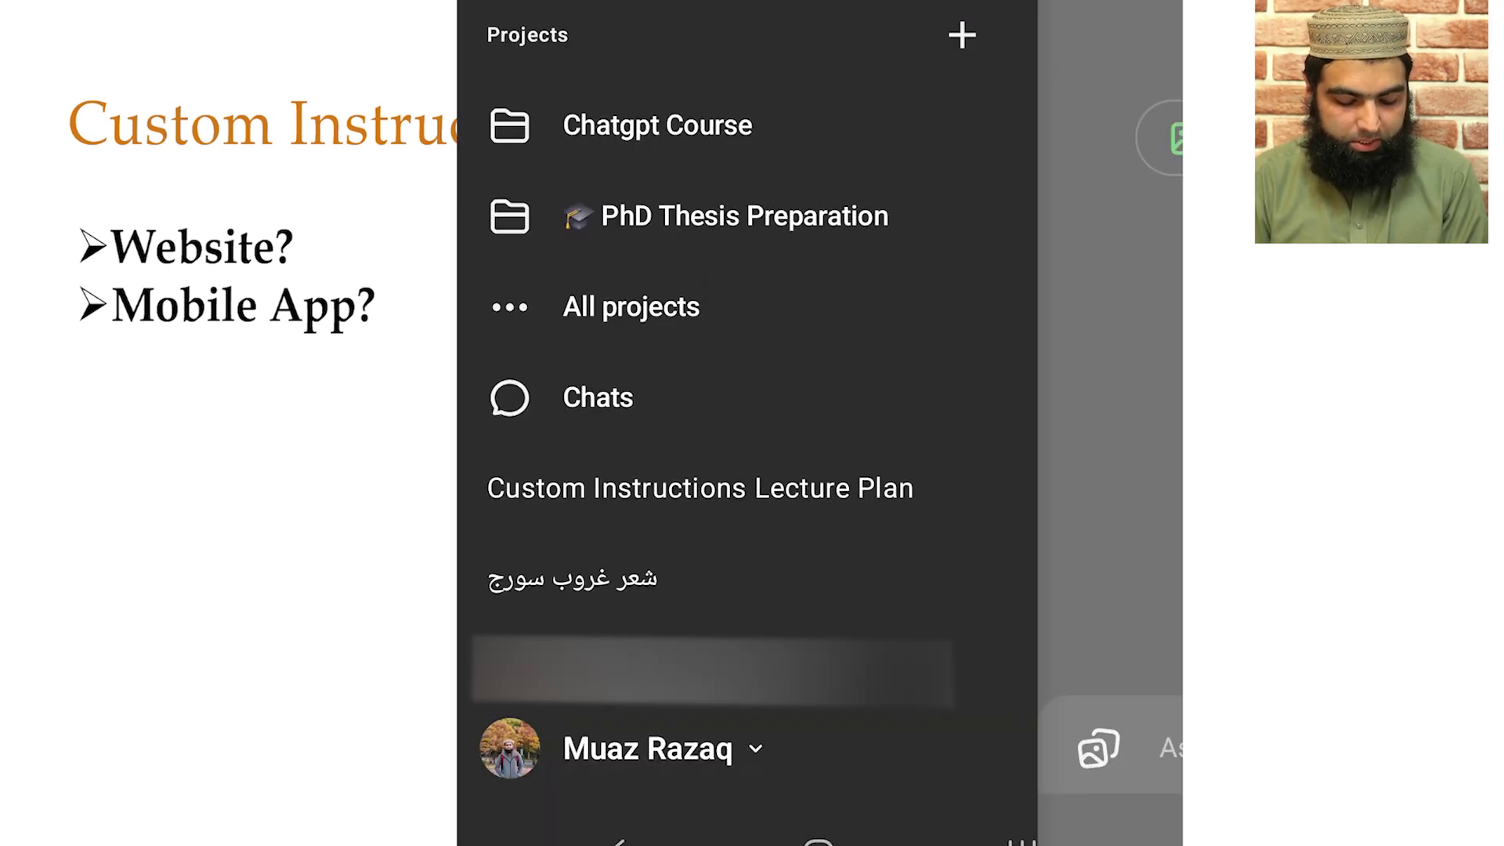
{"action": "left_click", "coordinate": [689, 746]}
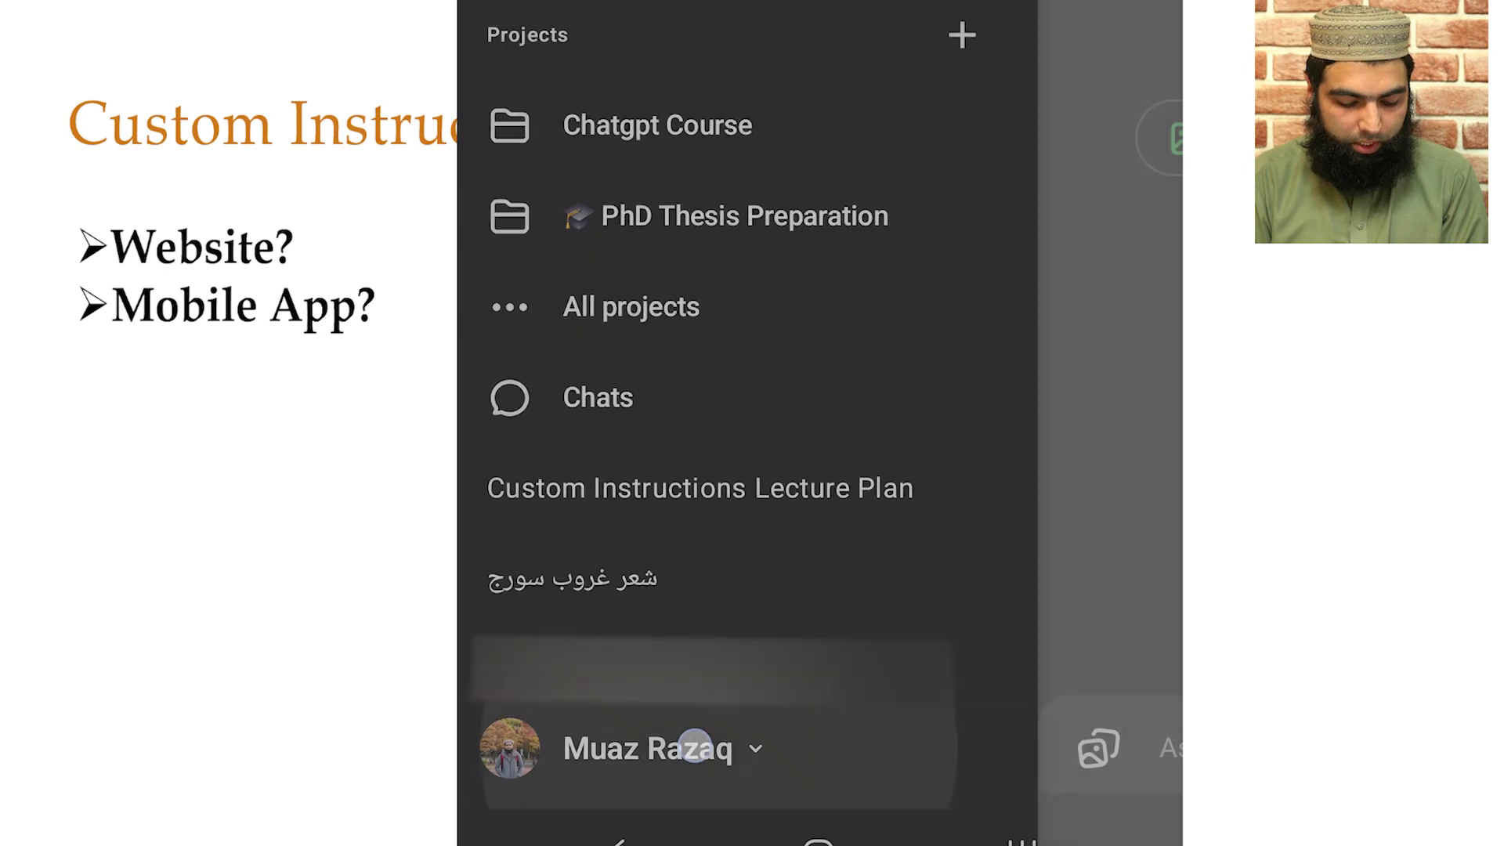
{"action": "left_click_drag", "start_coordinate": [949, 329], "coordinate": [944, 282]}
{"action": "left_click_drag", "start_coordinate": [825, 323], "coordinate": [822, 371]}
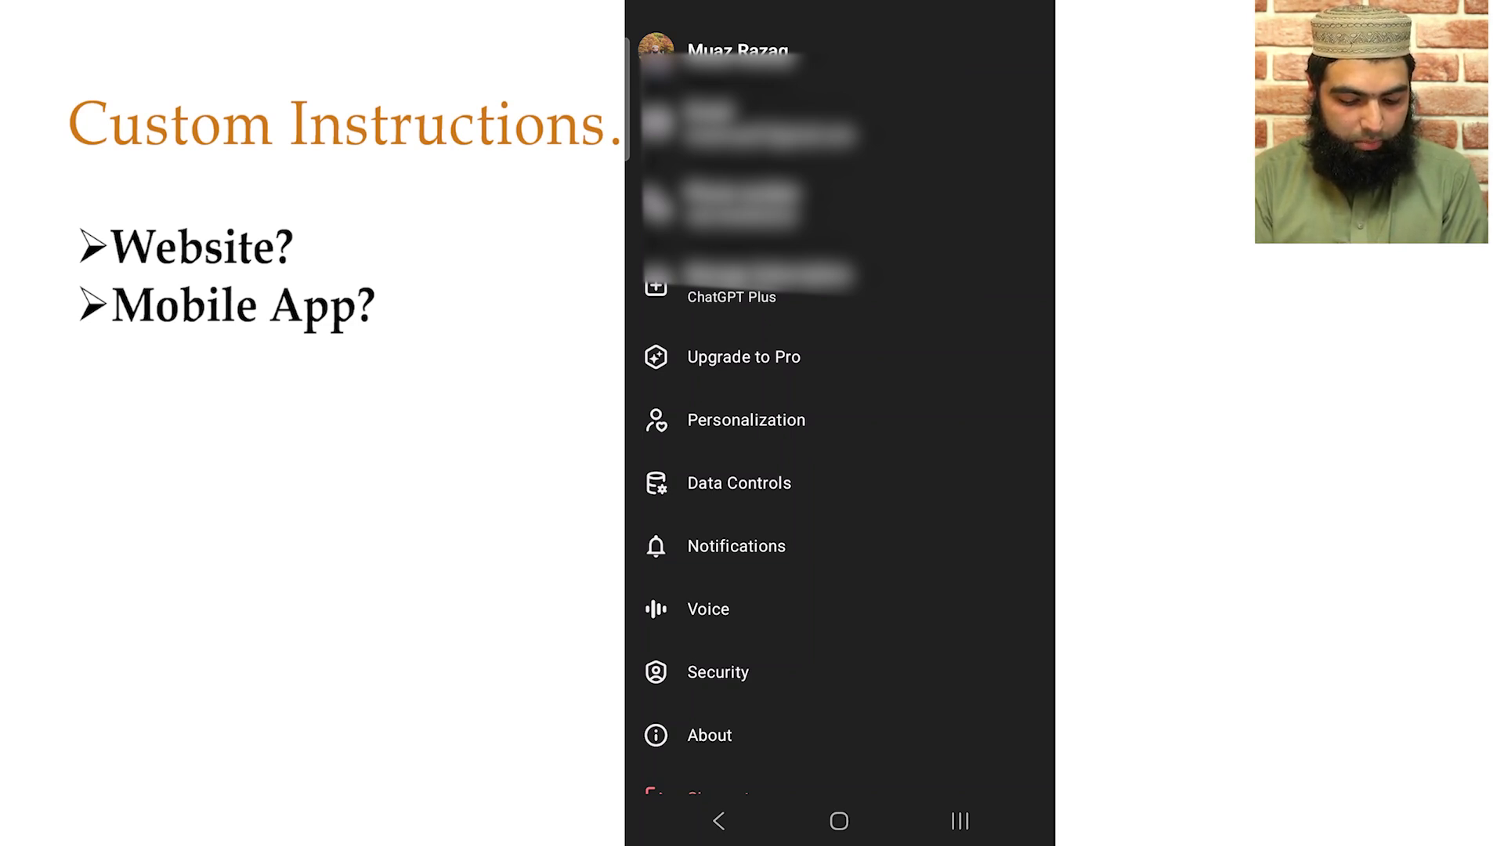
{"action": "left_click", "coordinate": [754, 421]}
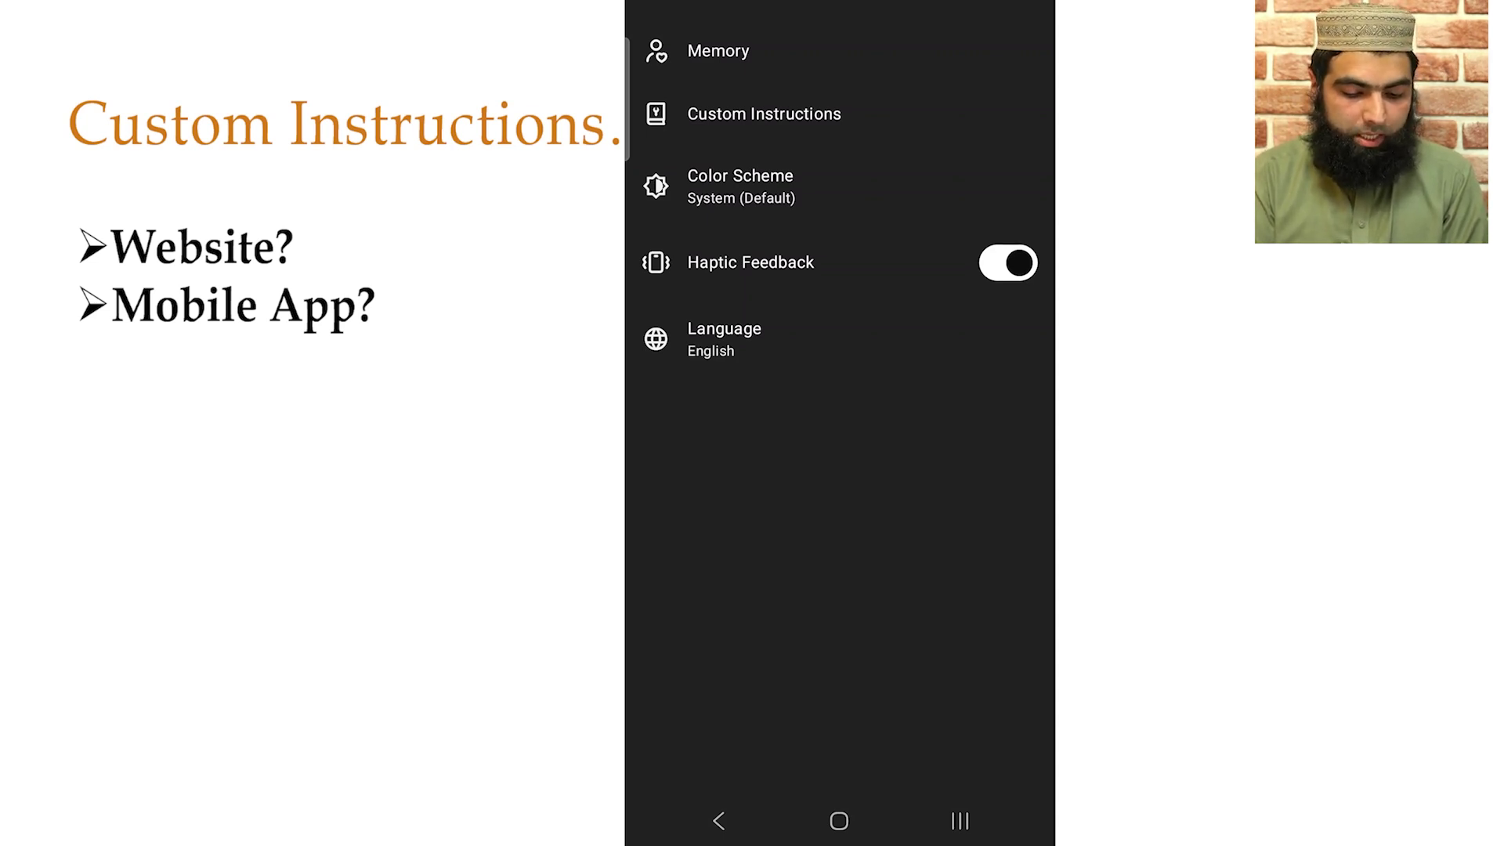
{"action": "left_click", "coordinate": [763, 114]}
Step: Look through the mobile Custom Instructions form, checking the name, "What do you do?" and traits fields
{"action": "left_click_drag", "start_coordinate": [1005, 345], "coordinate": [1021, 73]}
{"action": "left_click_drag", "start_coordinate": [990, 229], "coordinate": [906, 168]}
{"action": "left_click", "coordinate": [791, 193]}
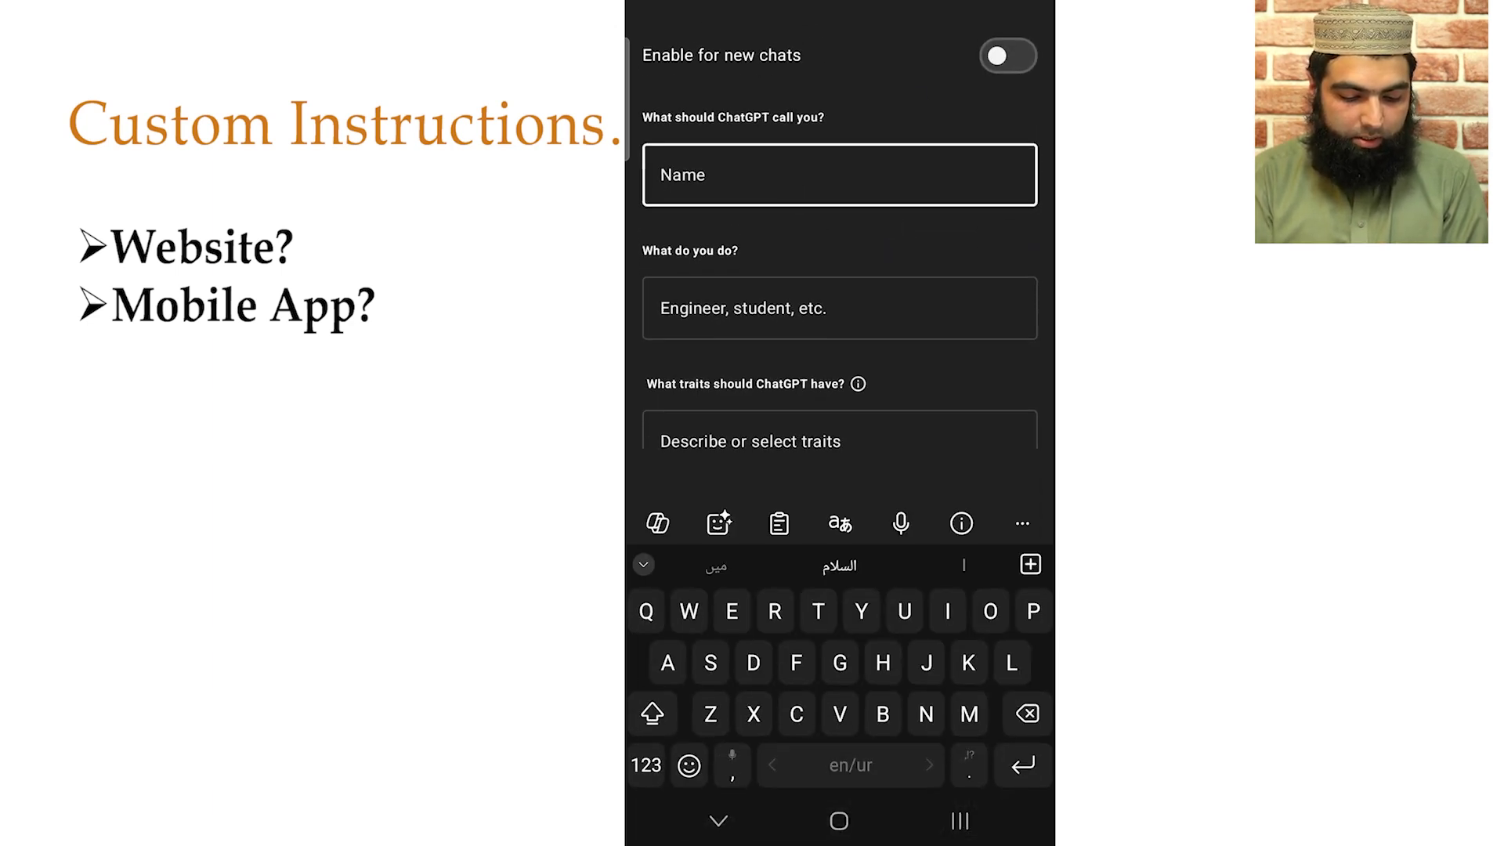
{"action": "left_click", "coordinate": [818, 310]}
{"action": "left_click_drag", "start_coordinate": [975, 321], "coordinate": [974, 54]}
{"action": "left_click", "coordinate": [846, 204]}
{"action": "left_click_drag", "start_coordinate": [909, 157], "coordinate": [908, 407]}
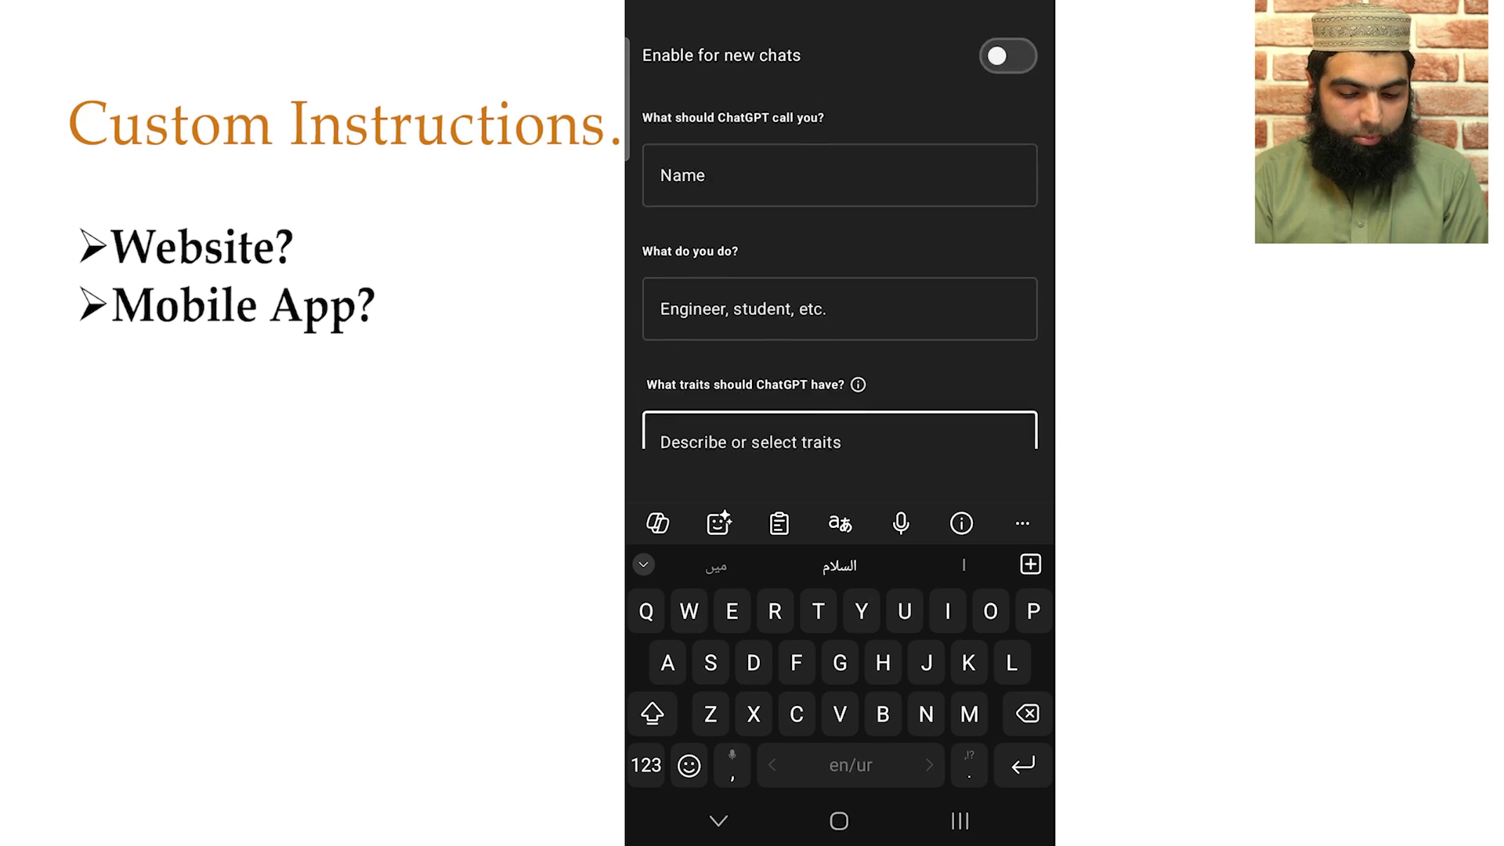
Step: Toggle "Enable for new chats" on the mobile Custom Instructions page and leave it switched on
{"action": "left_click", "coordinate": [1010, 59]}
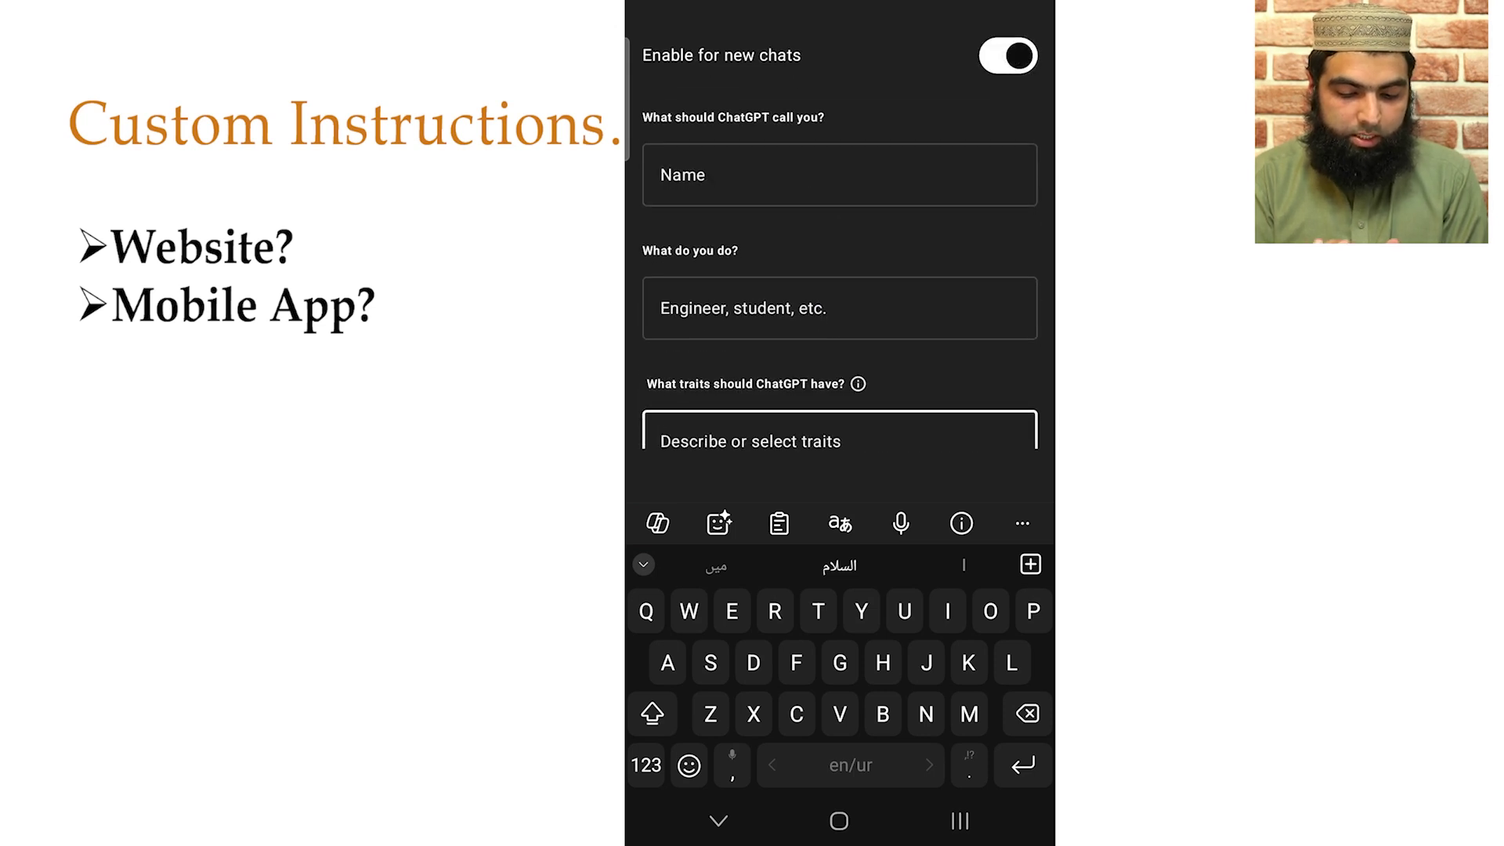
{"action": "left_click", "coordinate": [1011, 59]}
{"action": "left_click", "coordinate": [1013, 71]}
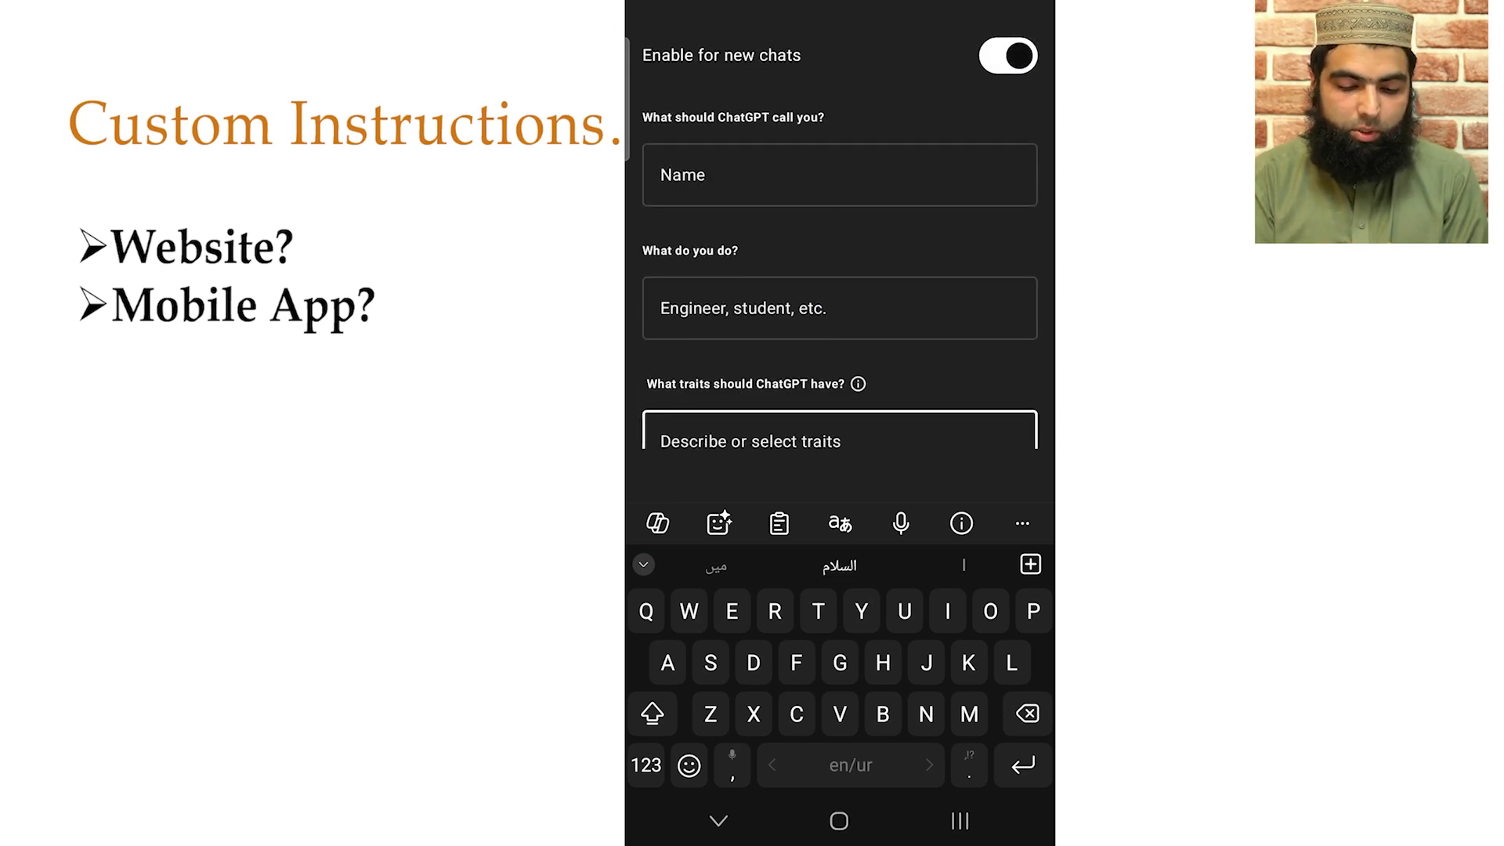
{"action": "left_click", "coordinate": [1008, 56]}
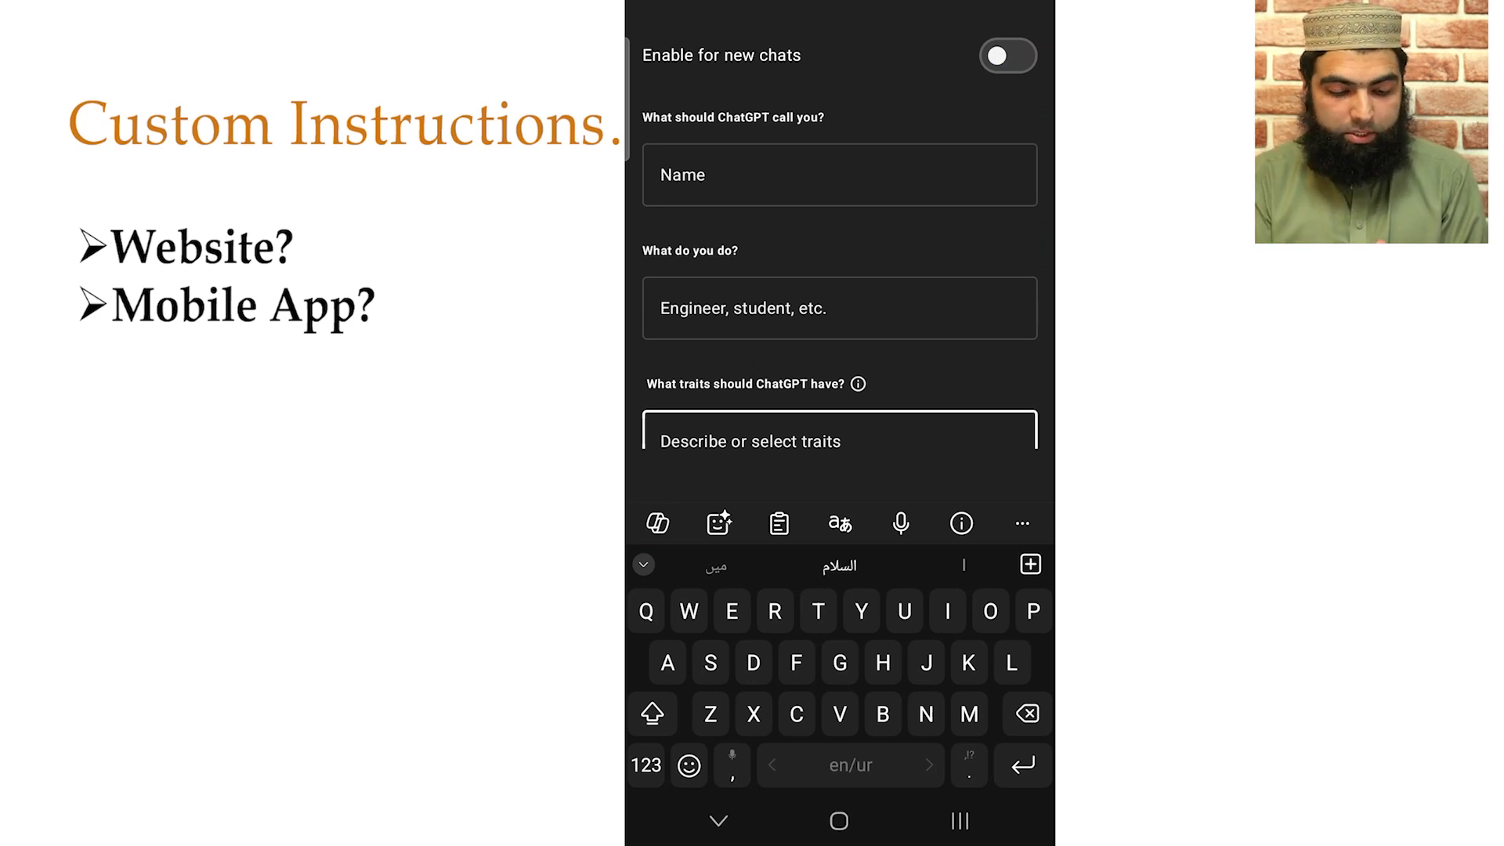
{"action": "left_click", "coordinate": [1008, 55]}
Step: Examine each mobile field from the name down to "Anything else ChatGPT should know about you?"
{"action": "left_click", "coordinate": [851, 169]}
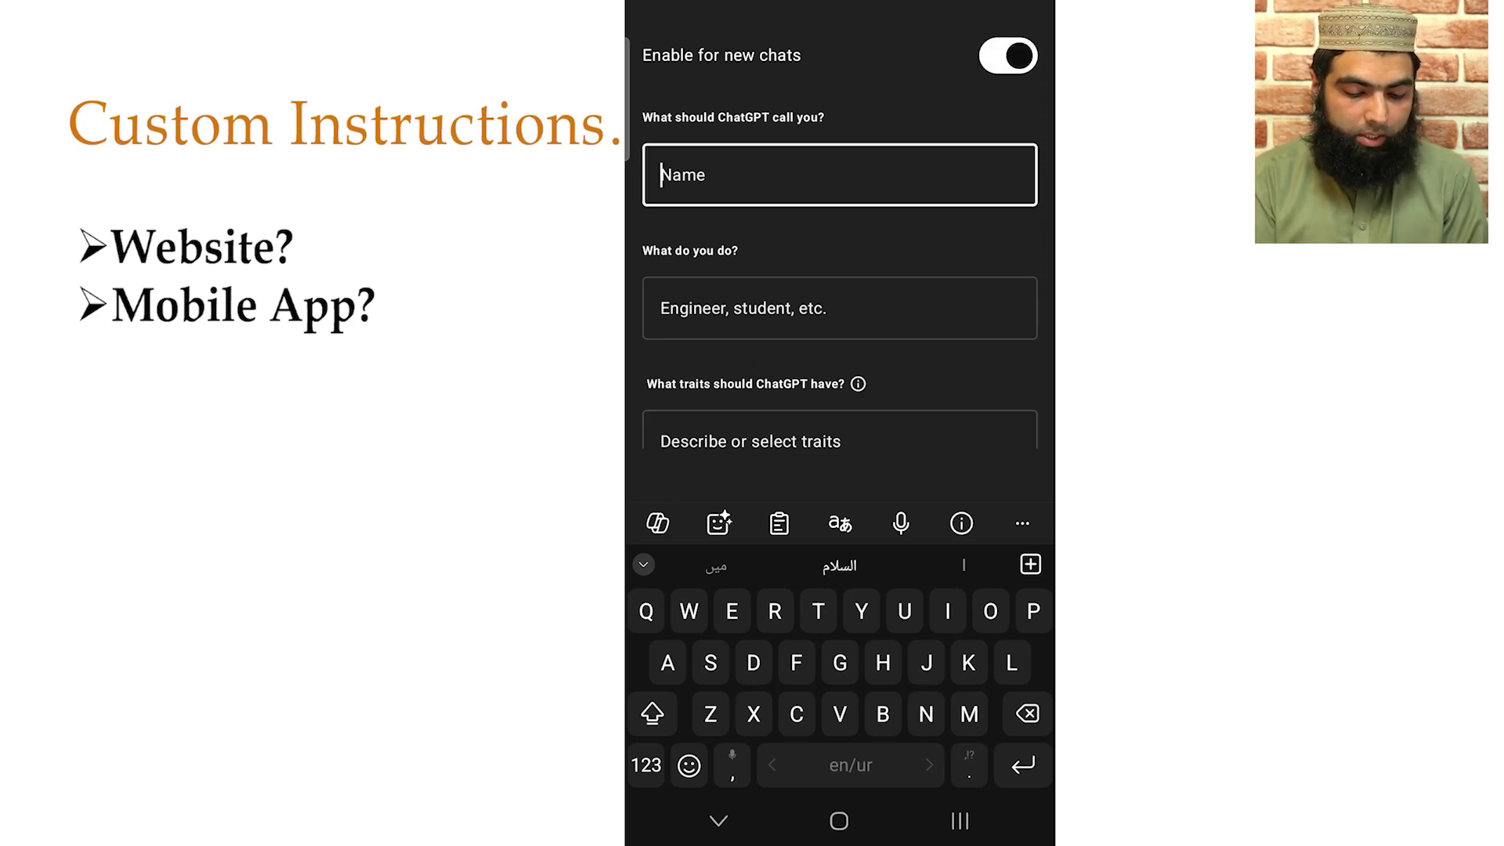
{"action": "left_click_drag", "start_coordinate": [905, 249], "coordinate": [903, 212]}
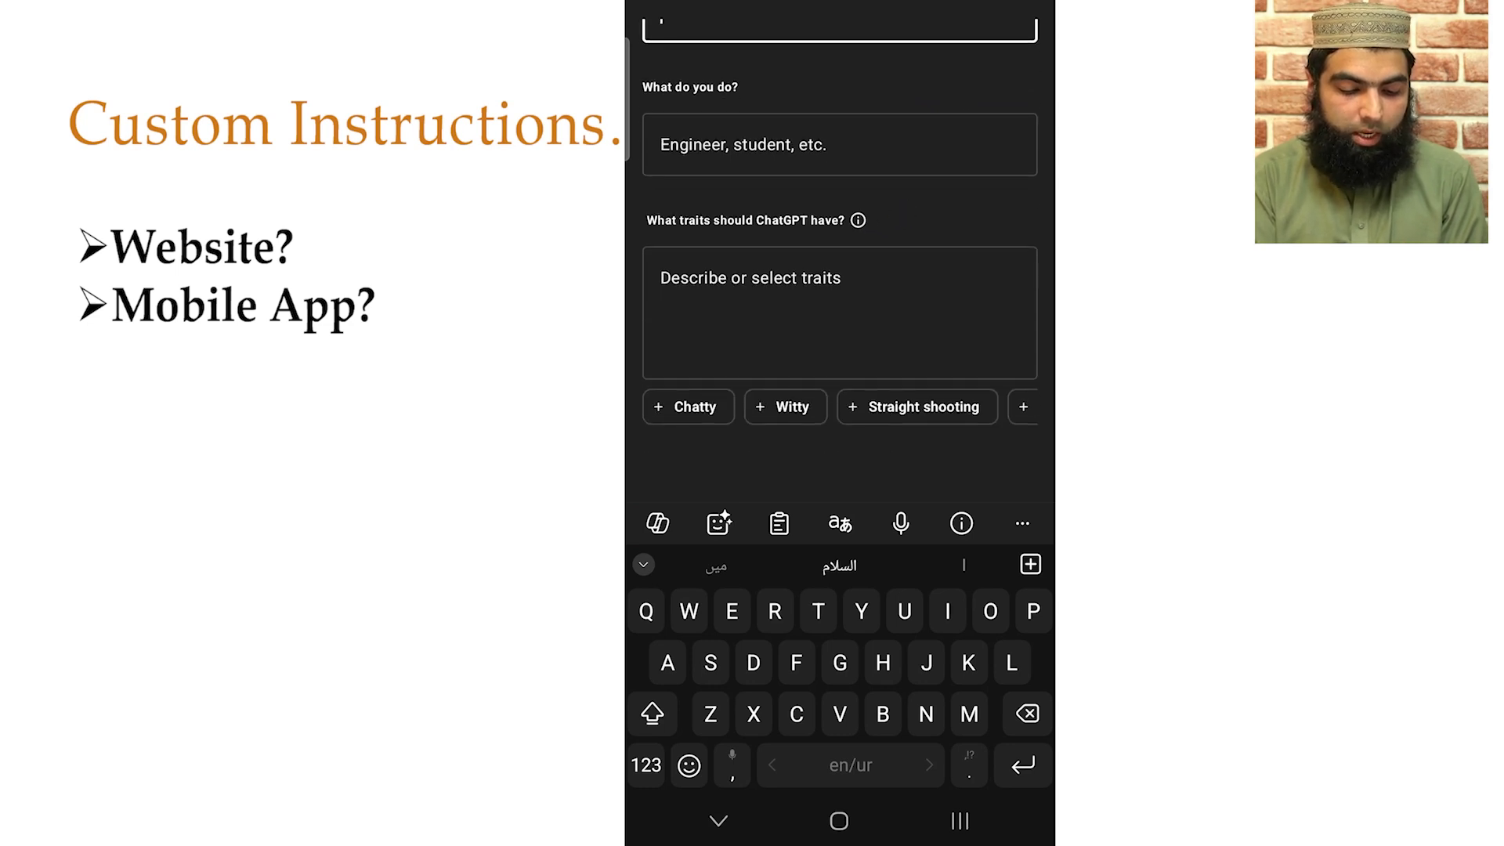
{"action": "left_click", "coordinate": [822, 148]}
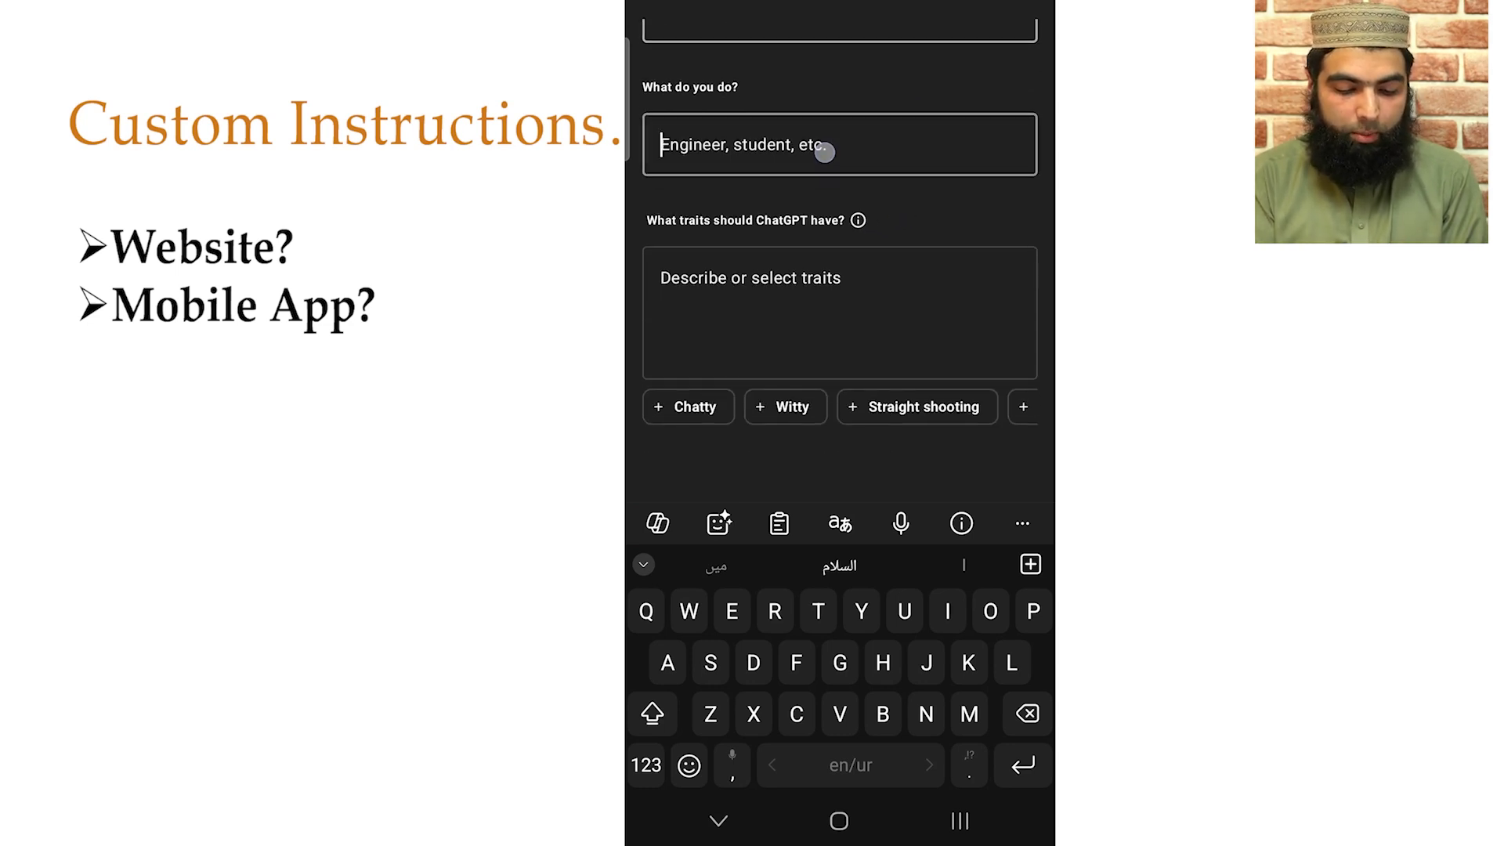
{"action": "left_click_drag", "start_coordinate": [973, 204], "coordinate": [986, 94]}
{"action": "left_click_drag", "start_coordinate": [811, 195], "coordinate": [916, 12]}
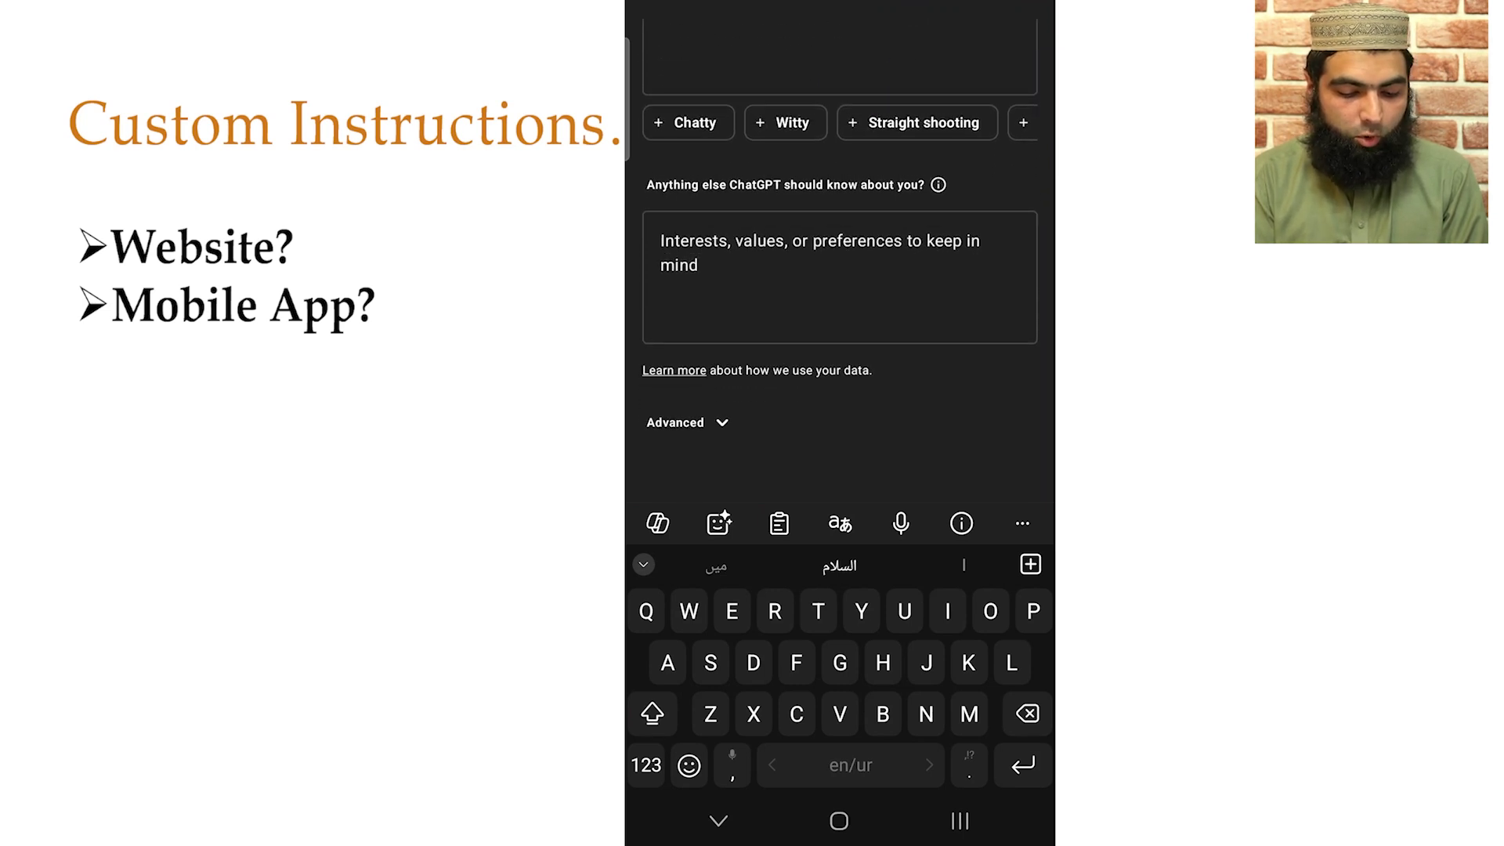
{"action": "left_click", "coordinate": [842, 249]}
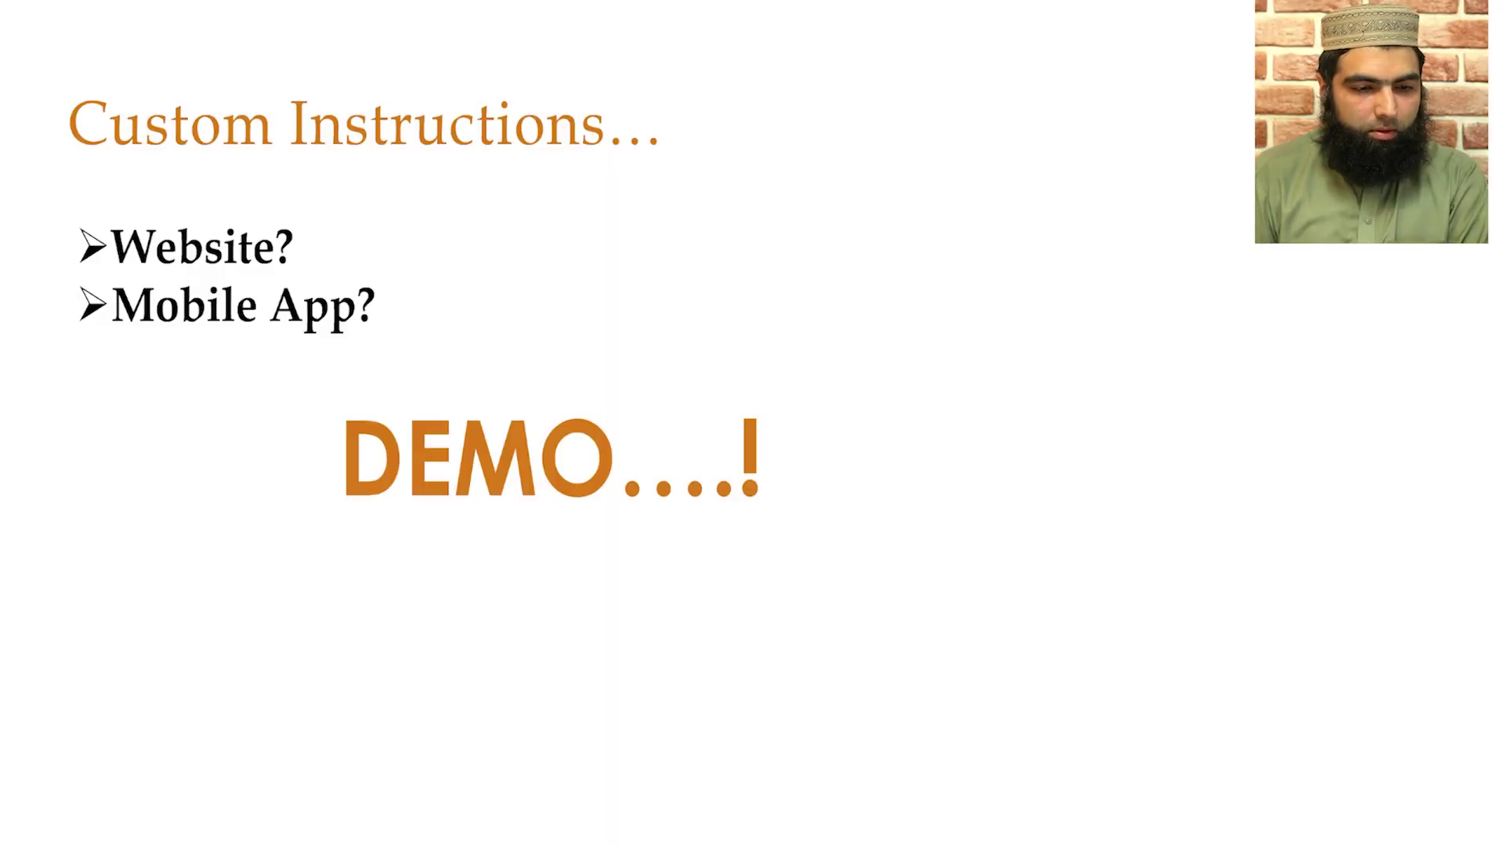
Step: Advance the slide show to the 5th class science teacher slide and reveal the "Format:" heading with its first bullet about slides
{"action": "key", "text": "Right"}
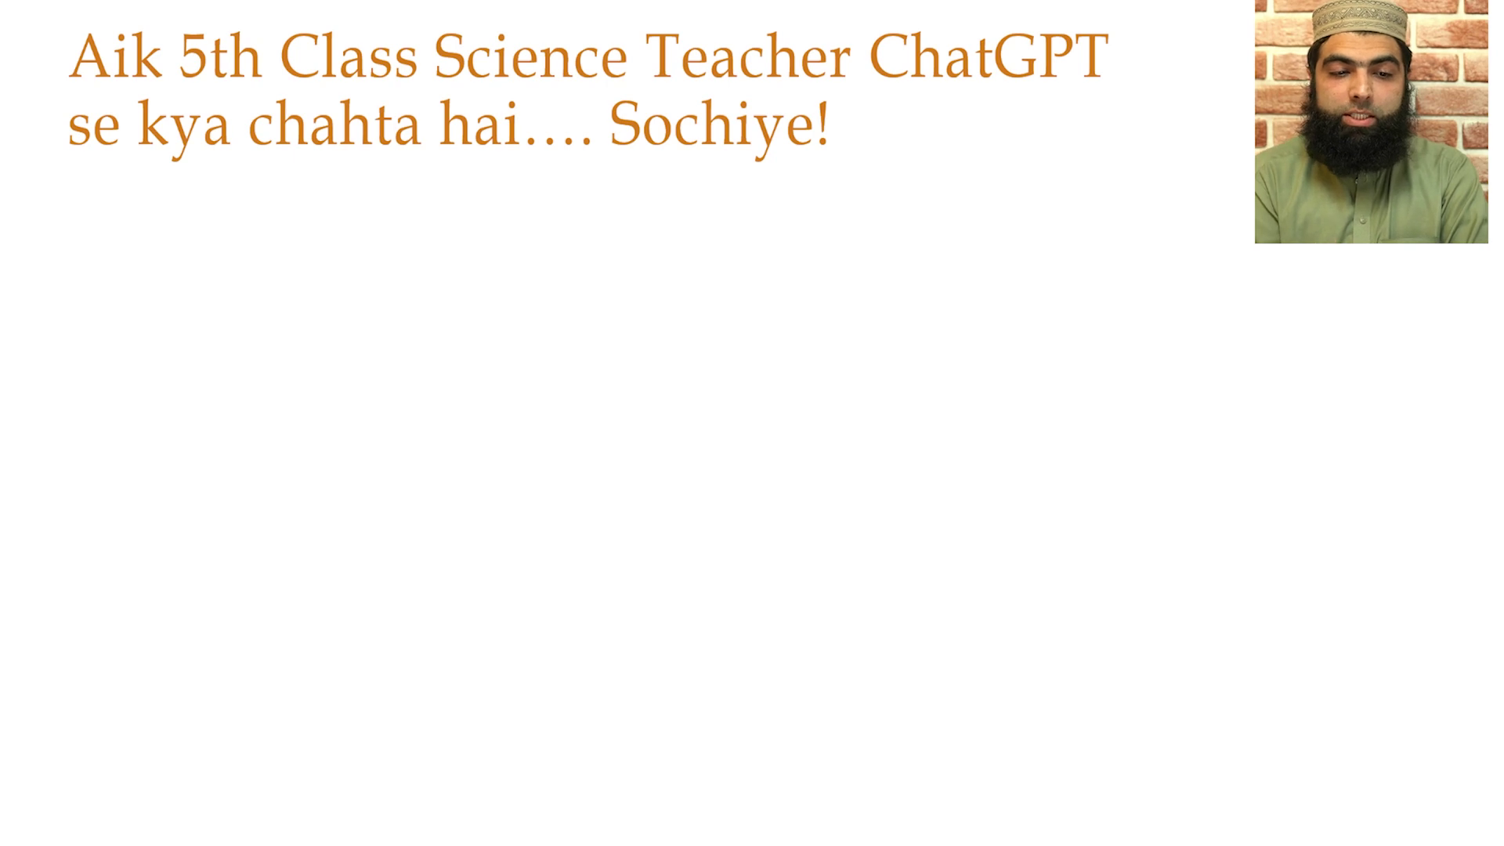
{"action": "key", "text": "Page_Down"}
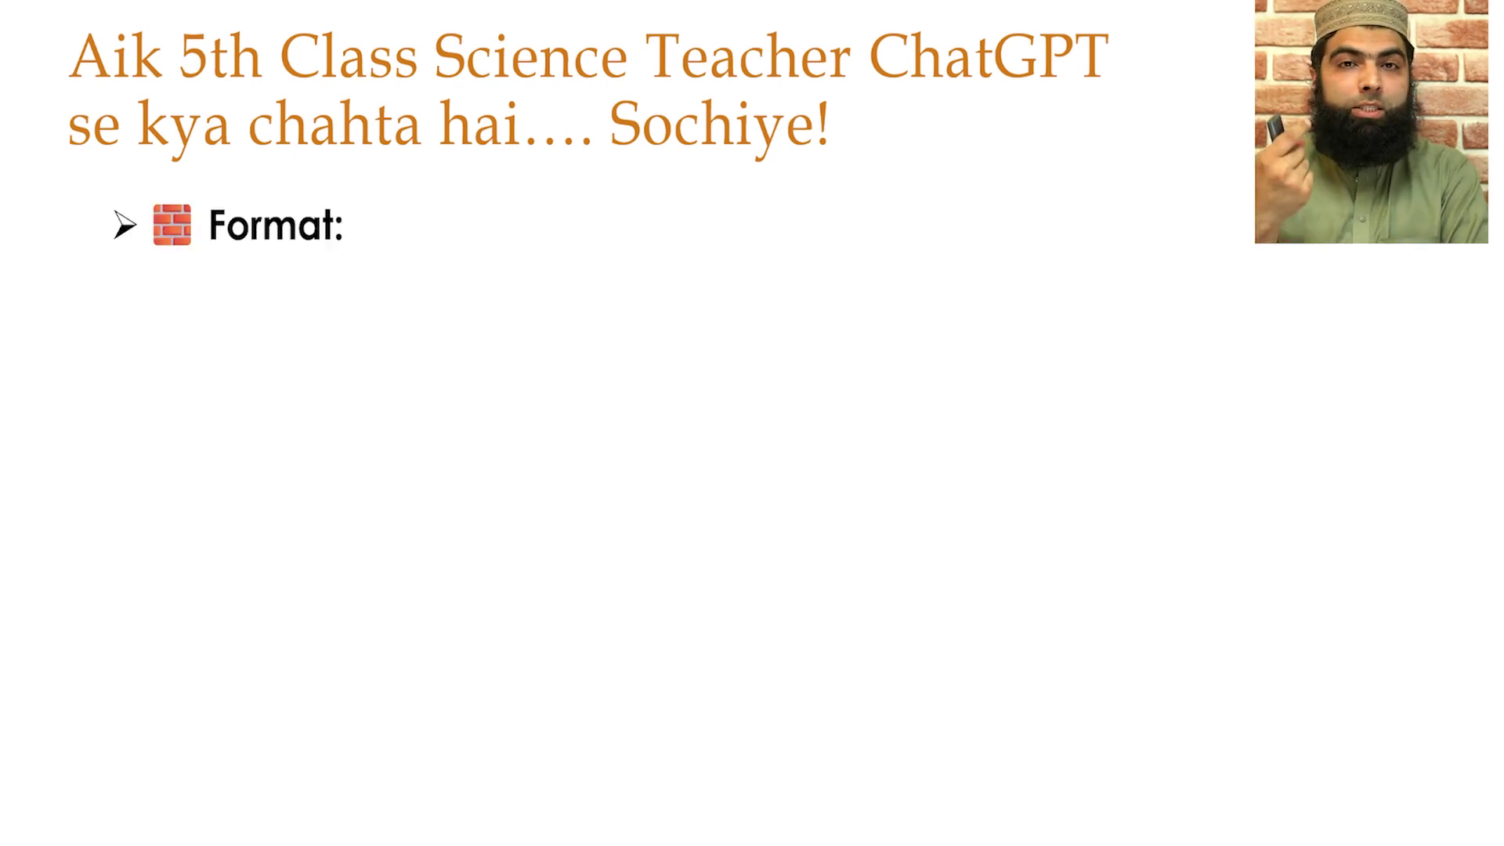
{"action": "key", "text": "Page_Down"}
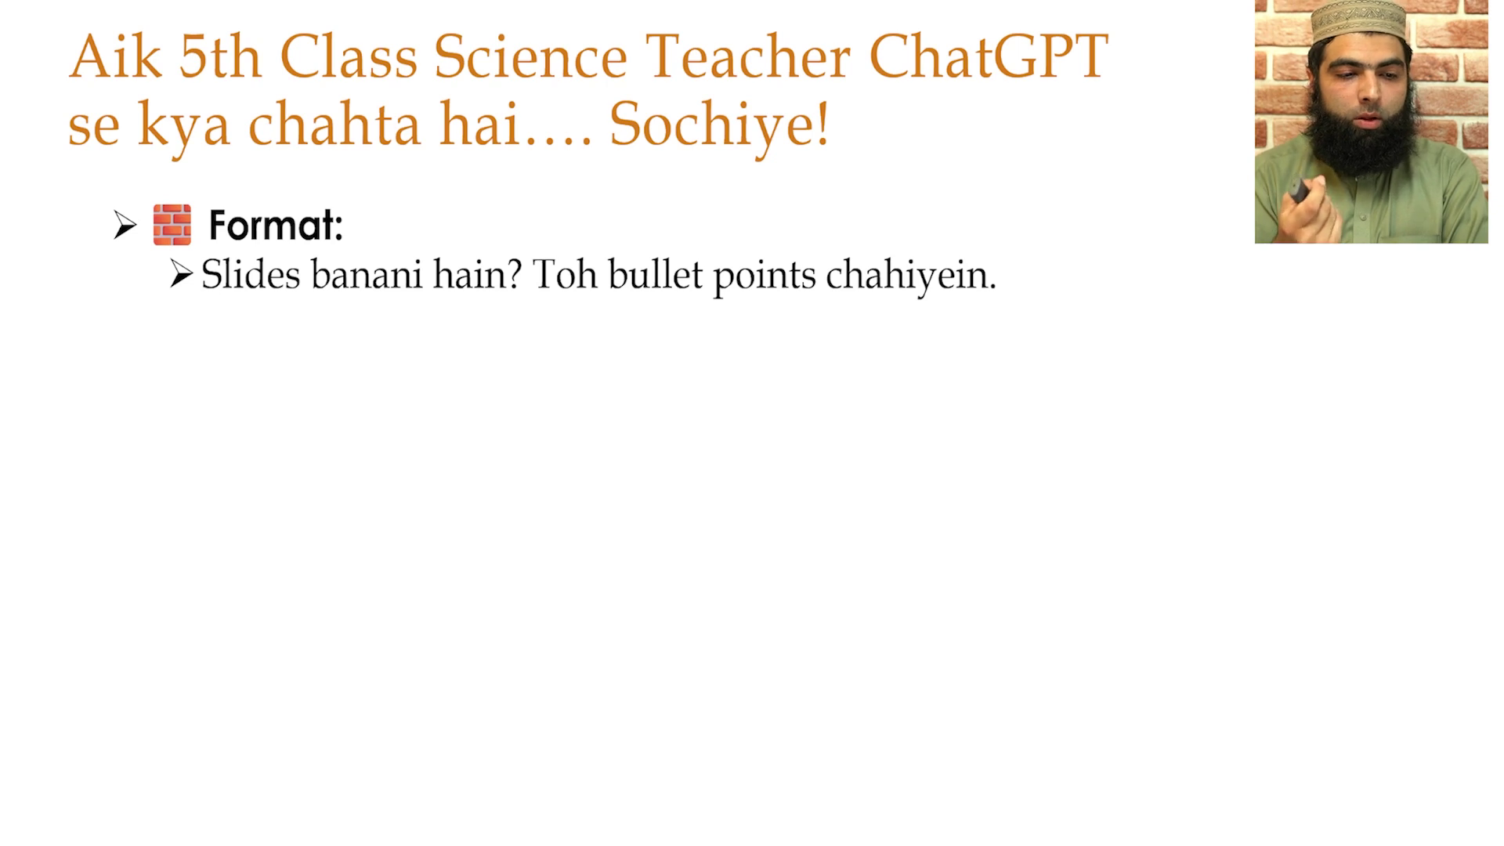
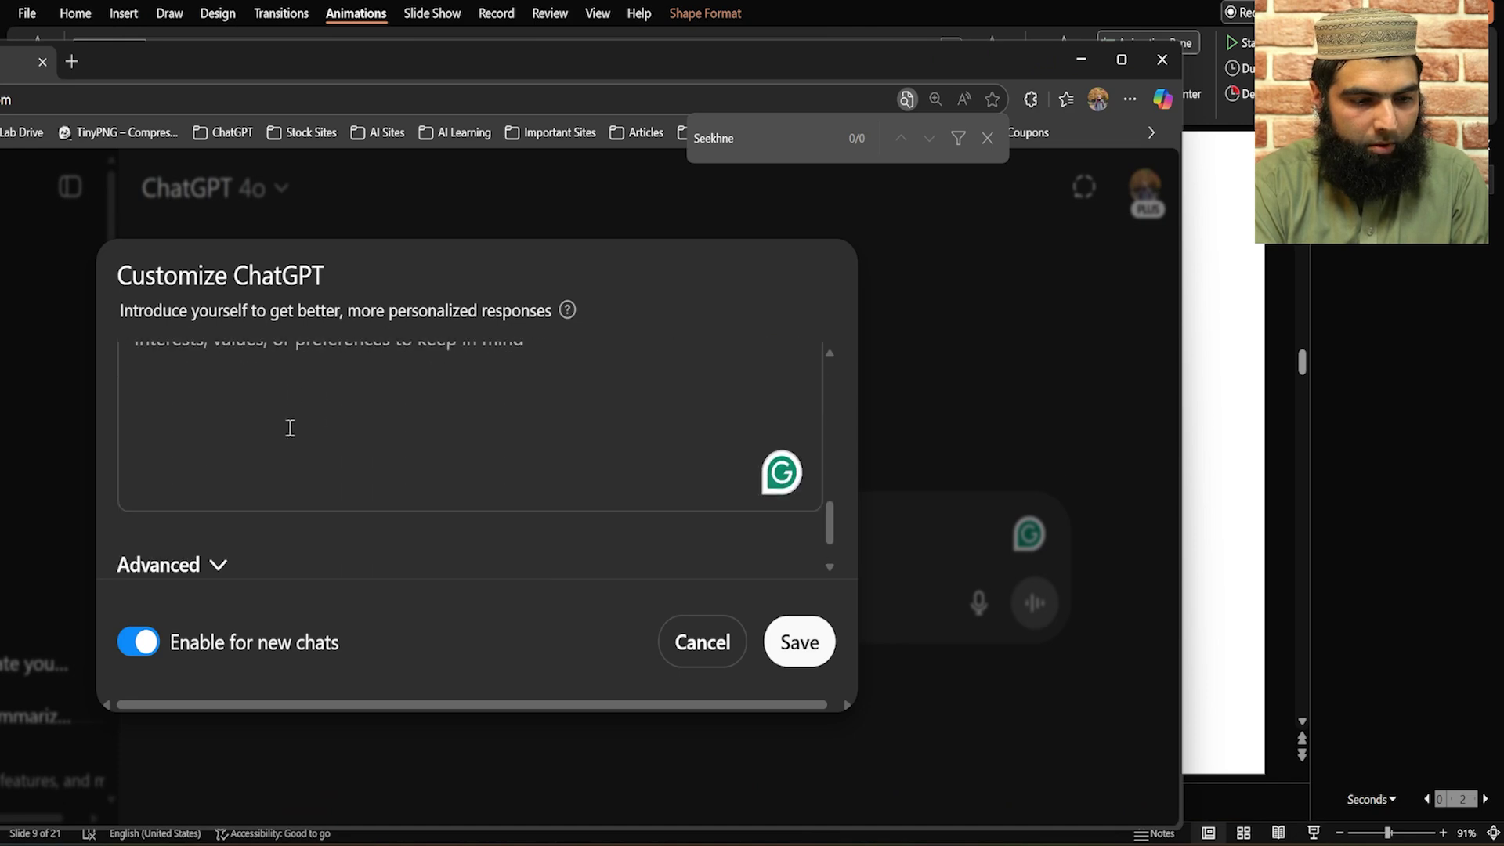
Step: Fill "Anything else ChatGPT should know about you?" on the website with the teacher description beginning "Main aik 5th grade science ka teacher hoon."
{"action": "left_click", "coordinate": [293, 394]}
{"action": "type", "text": "Main aik 5th grade science ka teacher hoon. Mujhe apne students ke liye rozana lesson plans, quizzes, aur worksheets banani hoti hain. Mera maqsad yeh hai ke bachon ko concepts asaani se samajh aayein, boring na lagein, aur woh maze se seekhein. Mujhe concise aur engaging content chahiye hota hai. Content na bohat lamba ho aur na mukhtasir. Har jawab relevant ho aur extra information se bachayein. Jab zarurat ho to visual suggestions bhi de sakte hain (e.g. diagrams ya simple classroom activities)."}
{"action": "scroll", "coordinate": [300, 466], "scroll_direction": "up", "scroll_amount": 5}
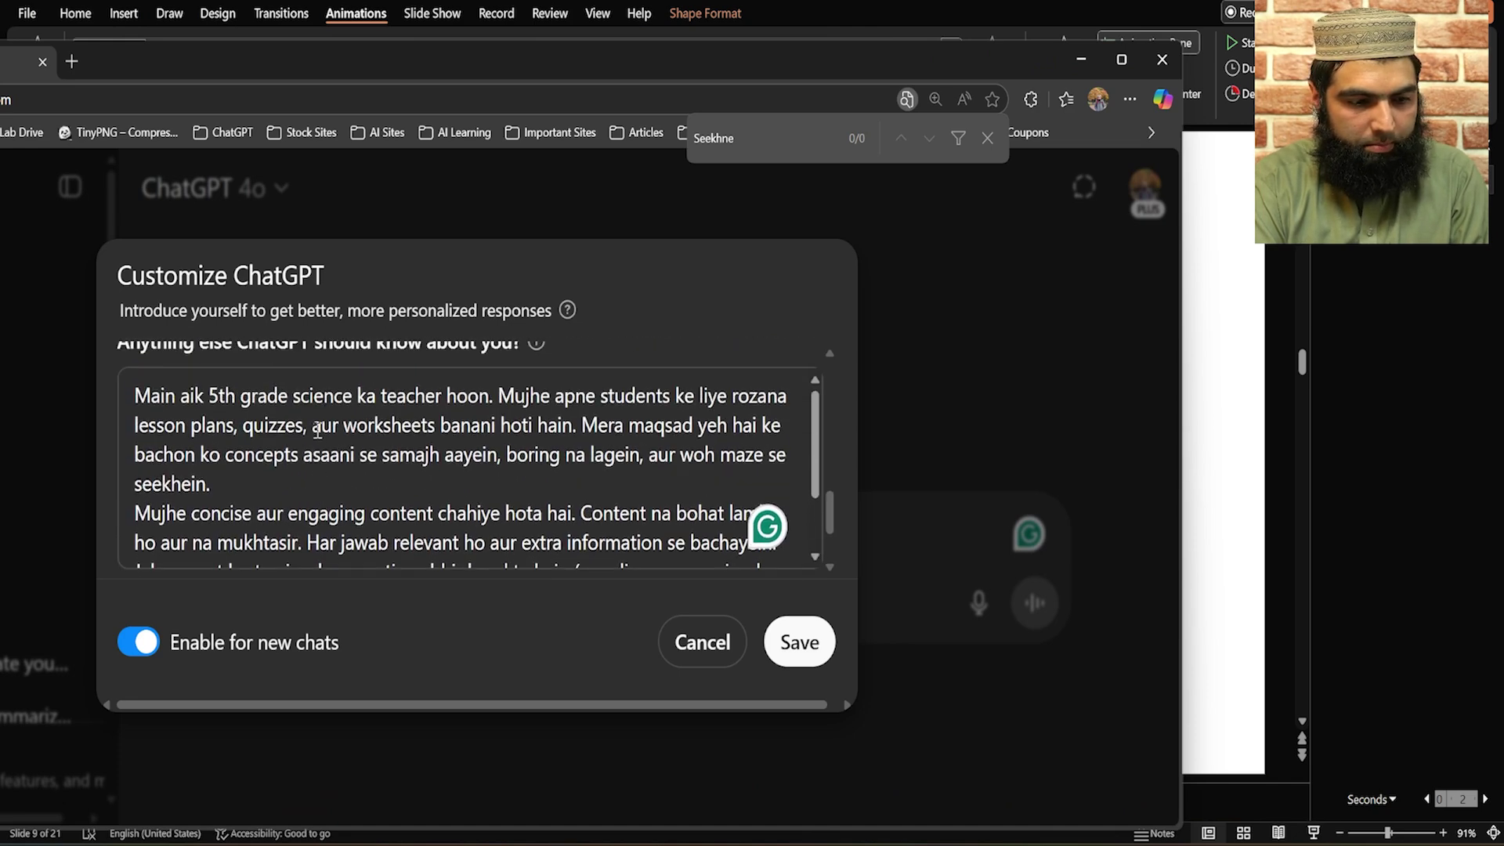
{"action": "scroll", "coordinate": [300, 465], "scroll_direction": "down", "scroll_amount": 3}
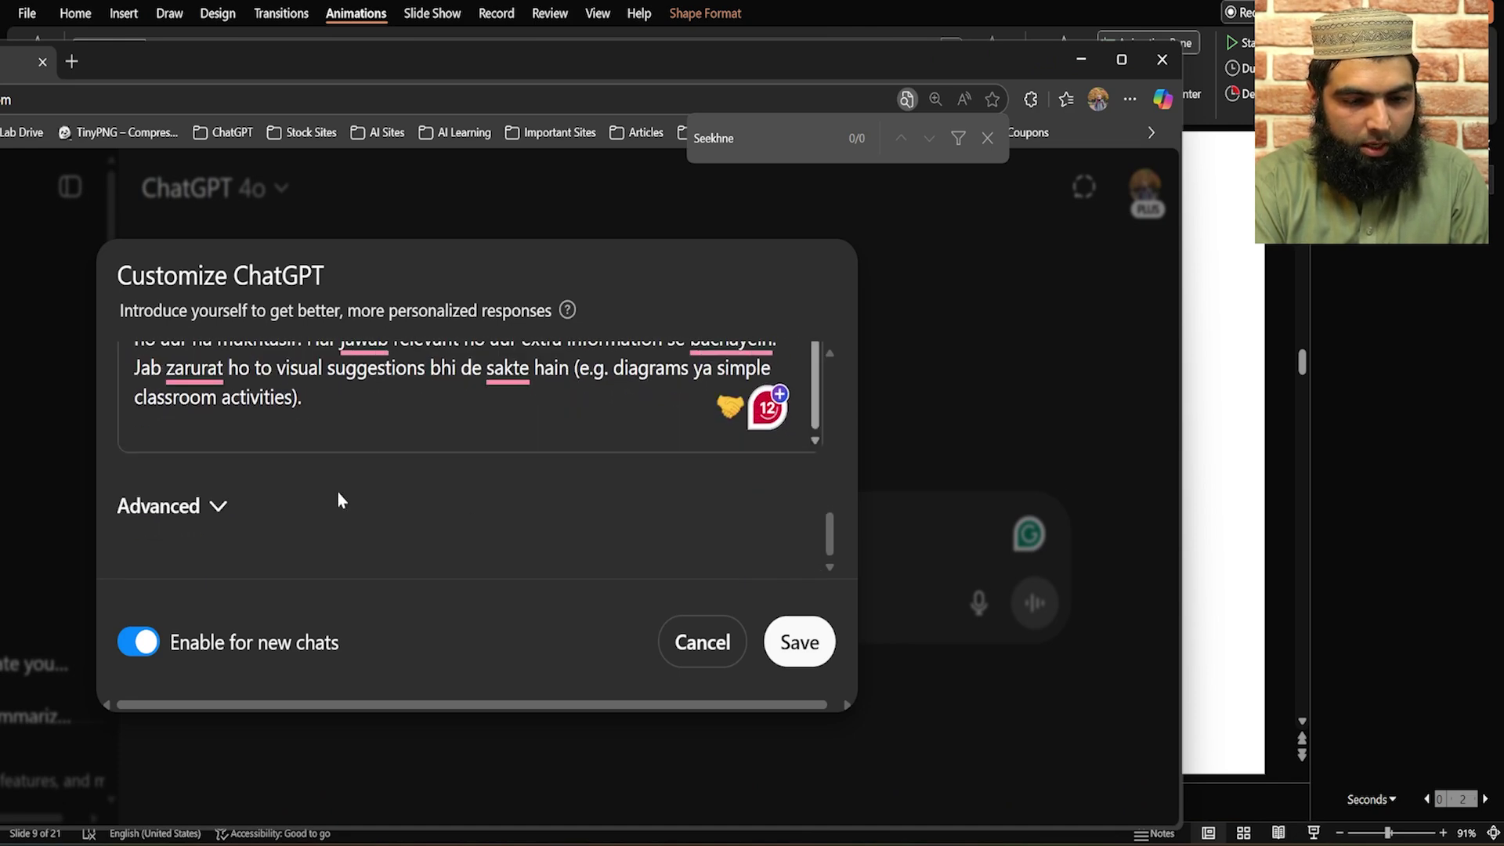
Step: Check the completed Customize ChatGPT fields and save them with "Enable for new chats" switched on
{"action": "scroll", "coordinate": [787, 559], "scroll_direction": "up", "scroll_amount": 5}
{"action": "scroll", "coordinate": [665, 492], "scroll_direction": "up", "scroll_amount": 3}
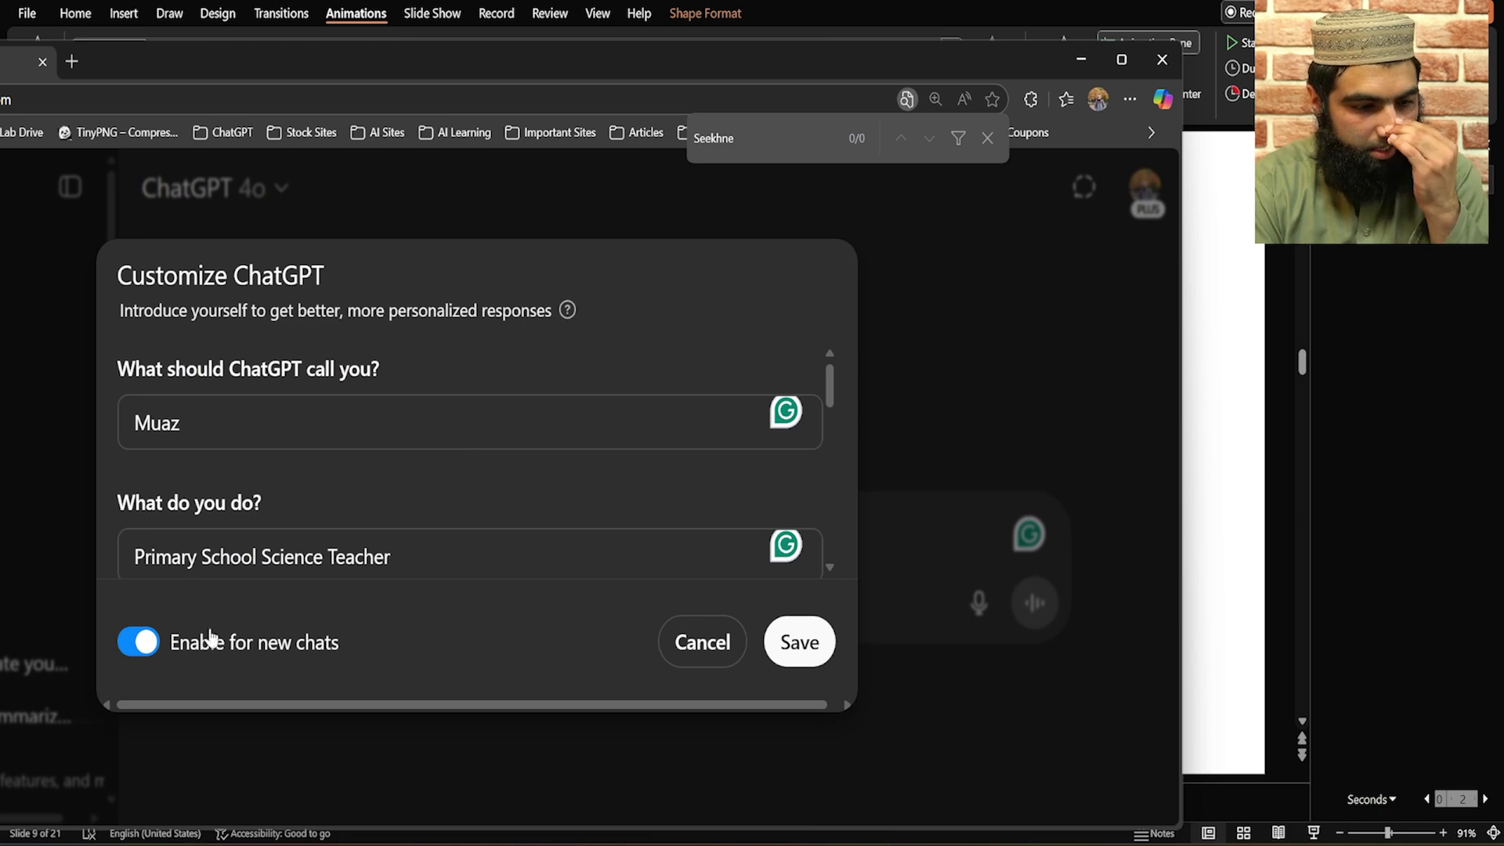
{"action": "left_click", "coordinate": [140, 644]}
{"action": "left_click", "coordinate": [141, 644]}
{"action": "scroll", "coordinate": [365, 516], "scroll_direction": "down", "scroll_amount": 8}
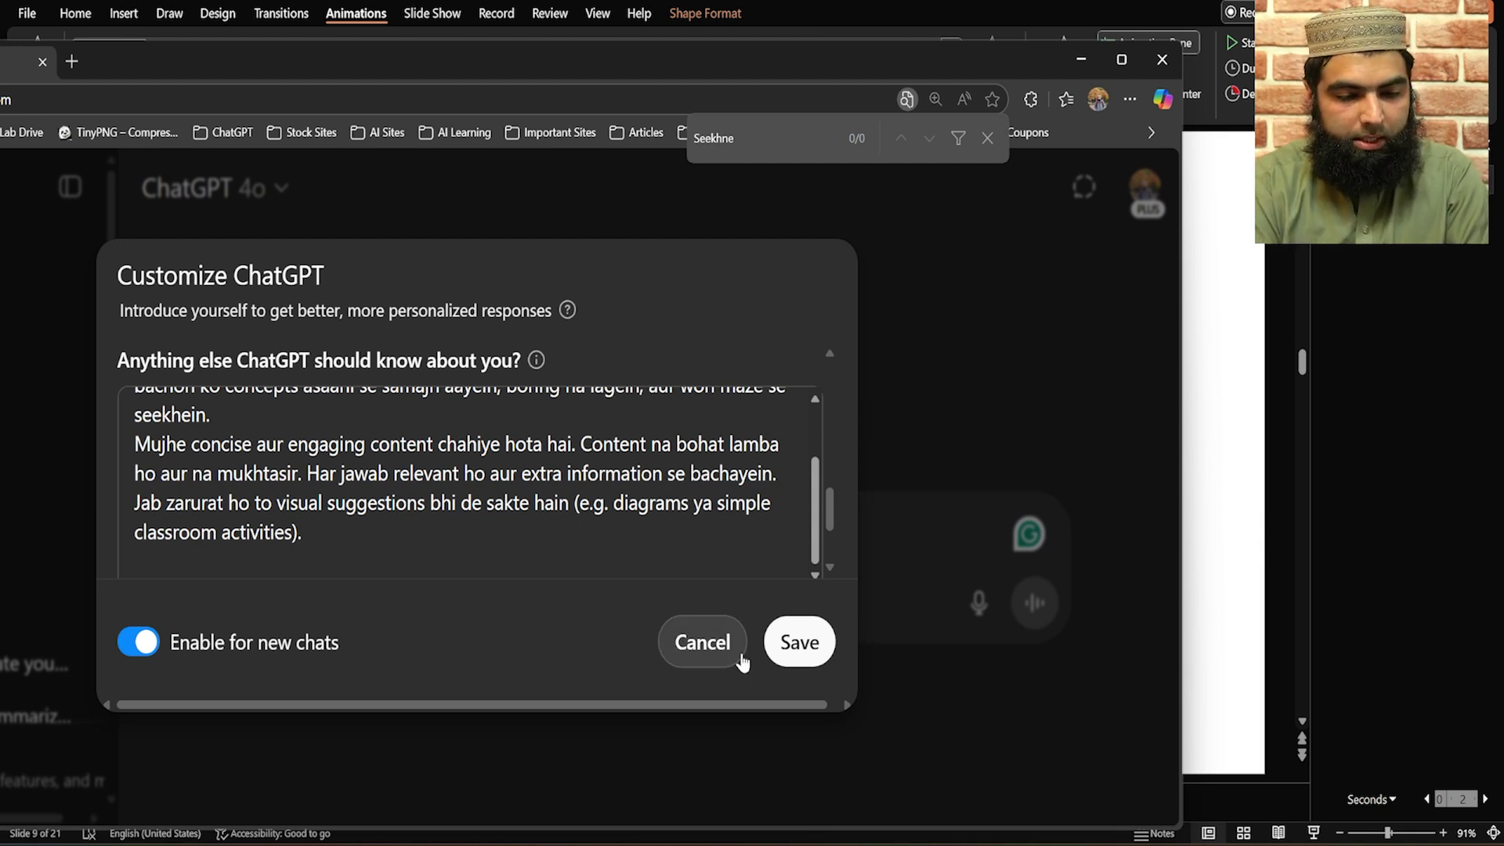
{"action": "left_click", "coordinate": [807, 648]}
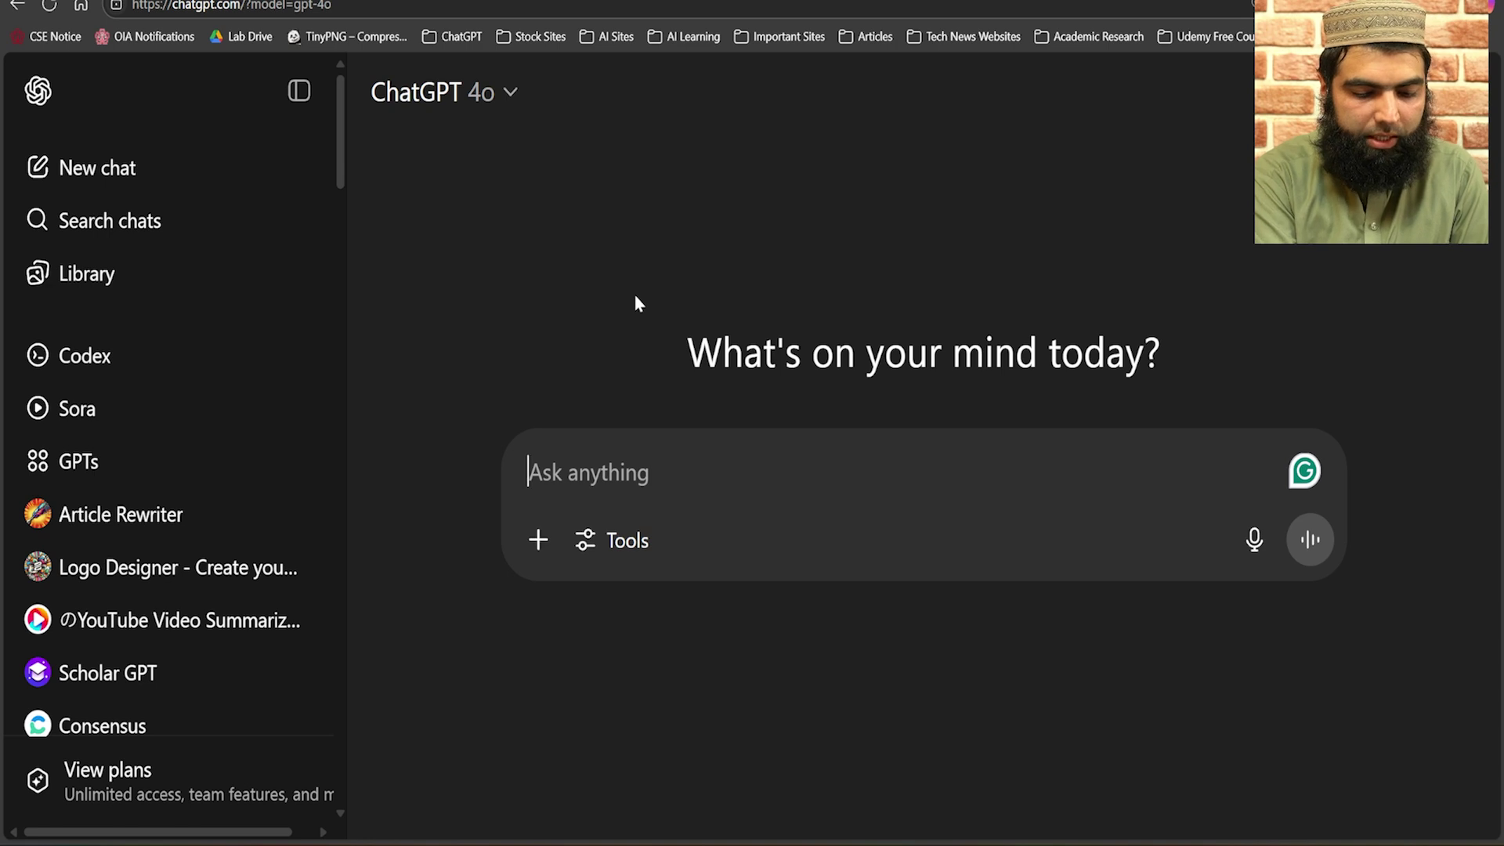
Step: Ask ChatGPT "Tum mere baare me Kya Jaante ho?" in a new chat and highlight the reply's opening line
{"action": "type", "text": "Tu"}
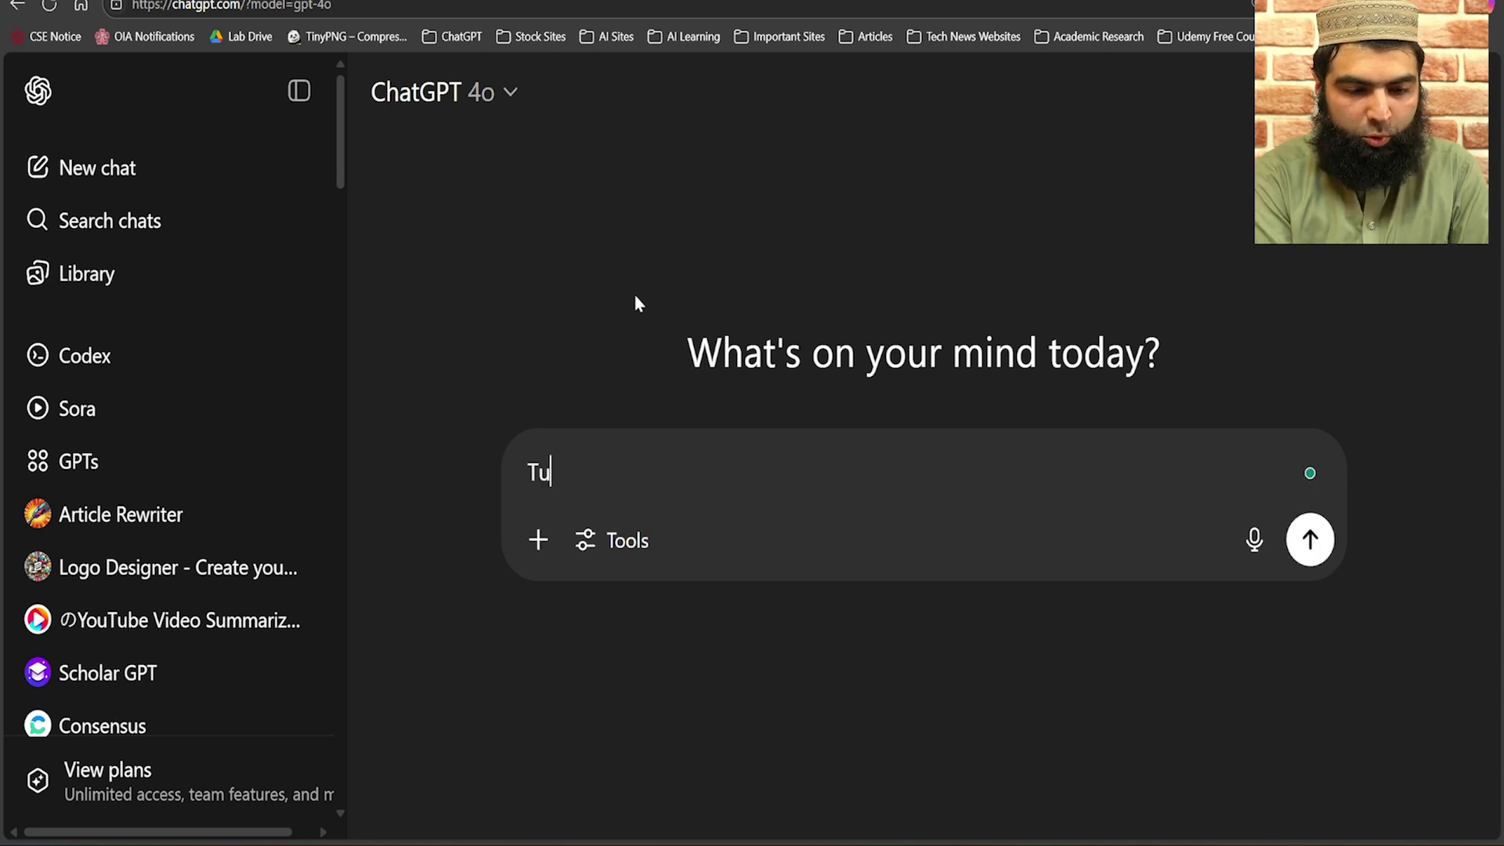
{"action": "type", "text": "m mere baare "}
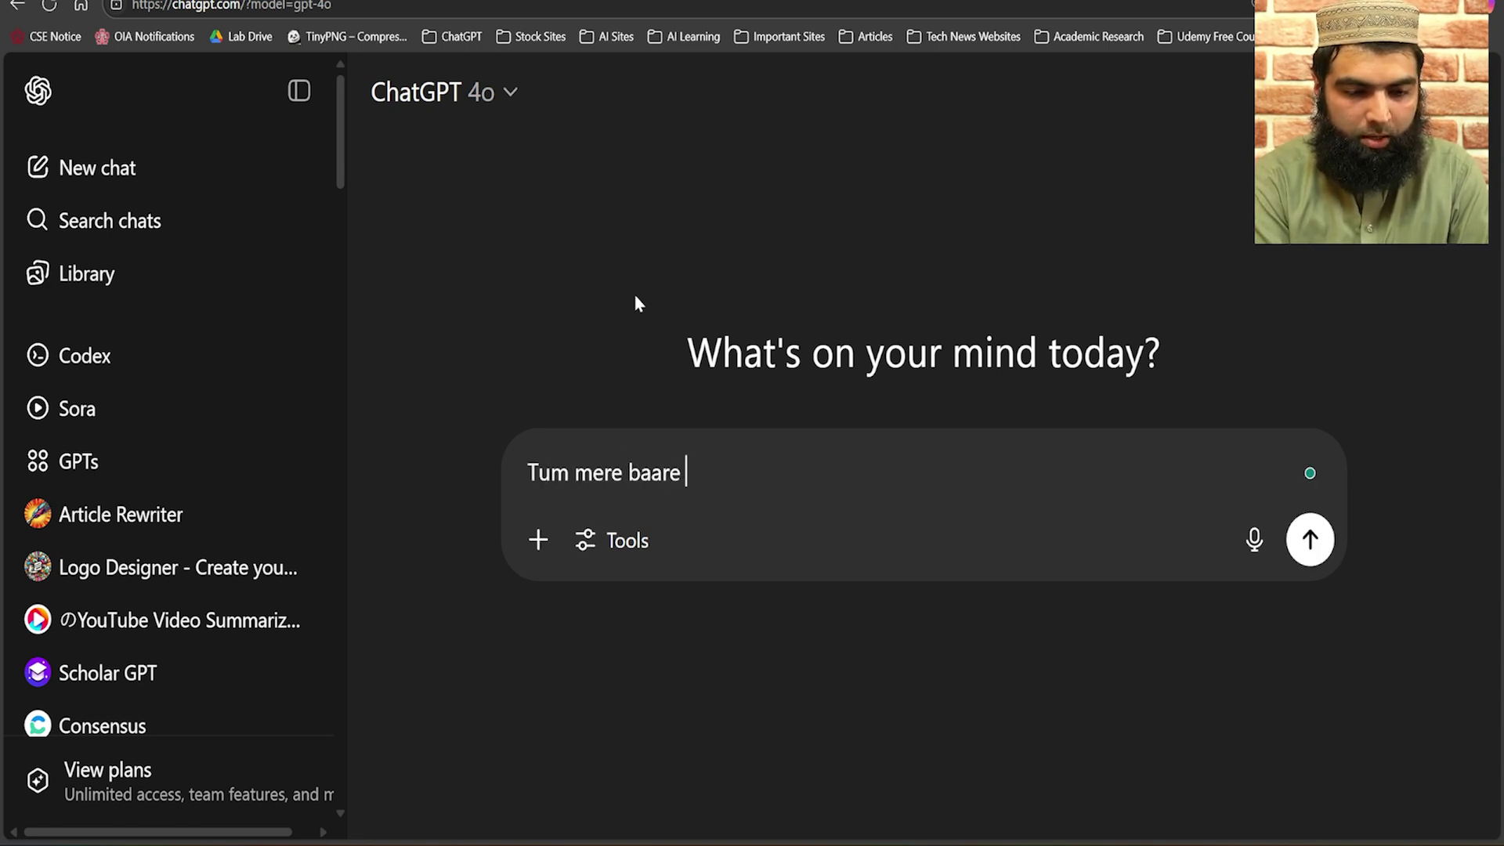
{"action": "type", "text": "me Kya Jaante h"}
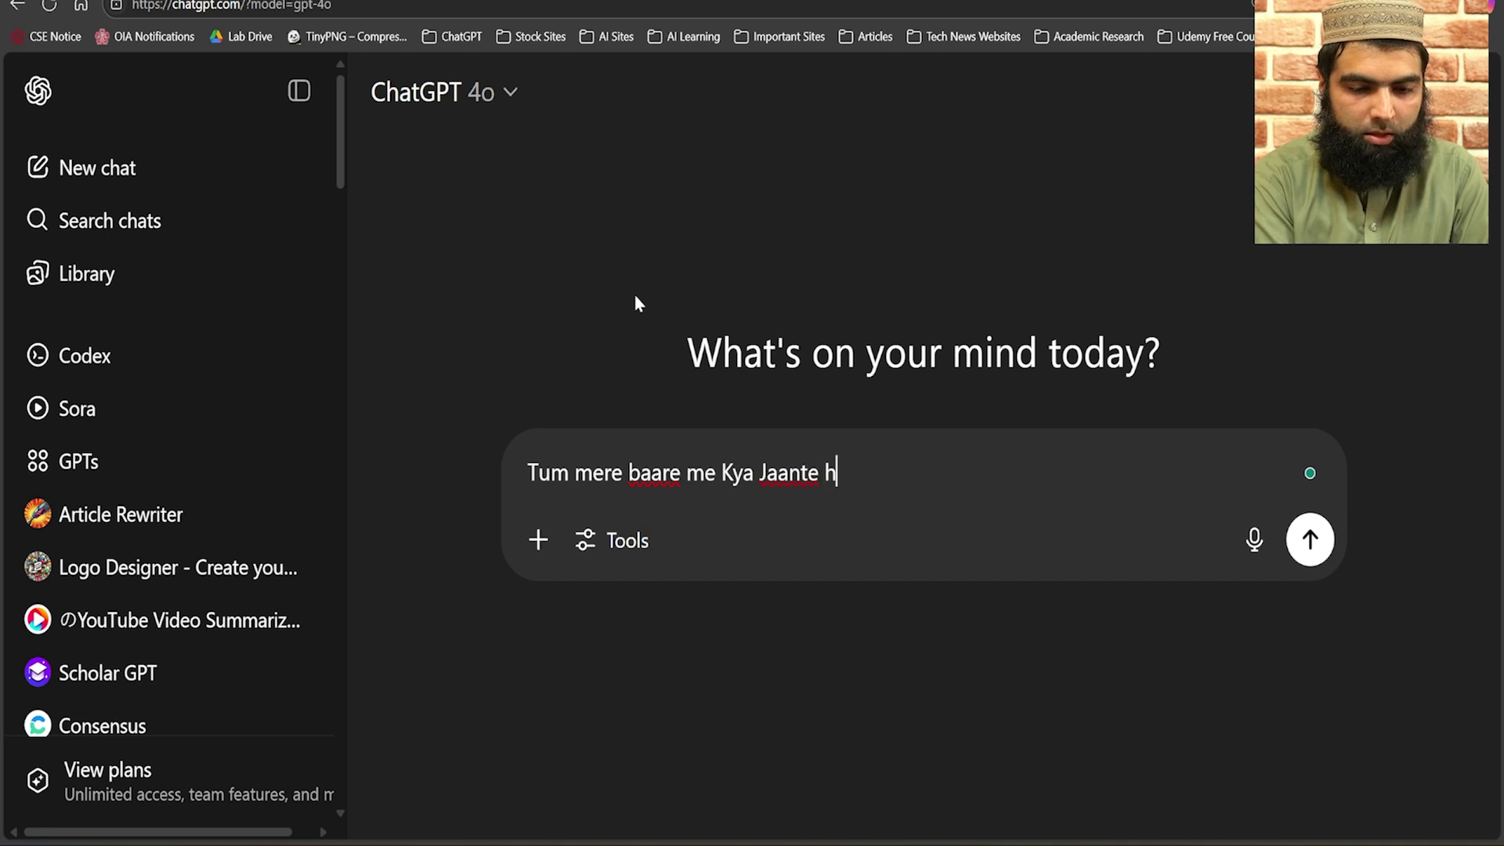
{"action": "type", "text": "o?"}
{"action": "key", "text": "Return"}
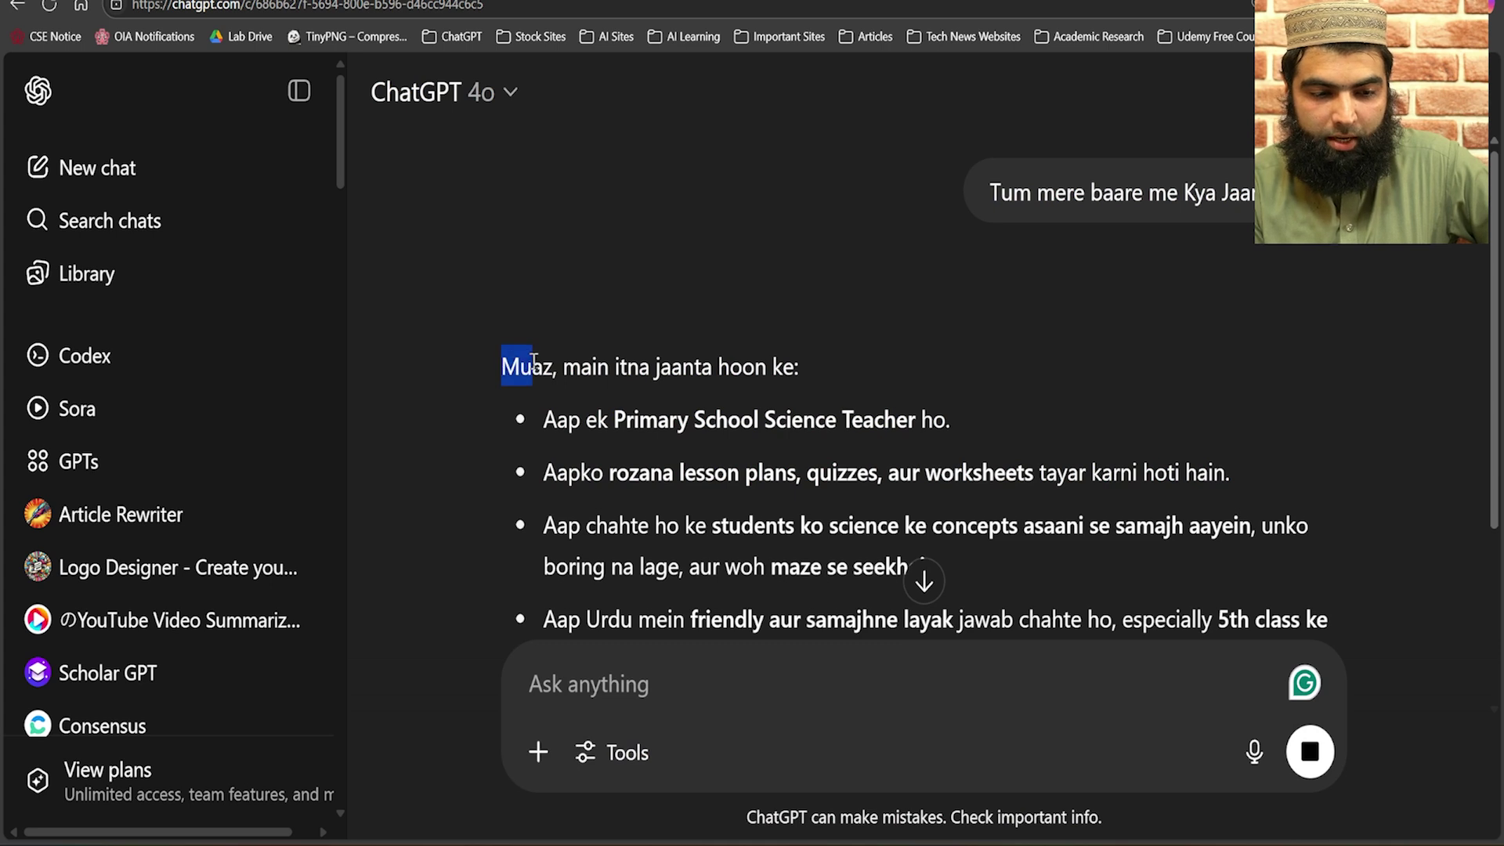
{"action": "left_click_drag", "start_coordinate": [551, 365], "coordinate": [794, 368]}
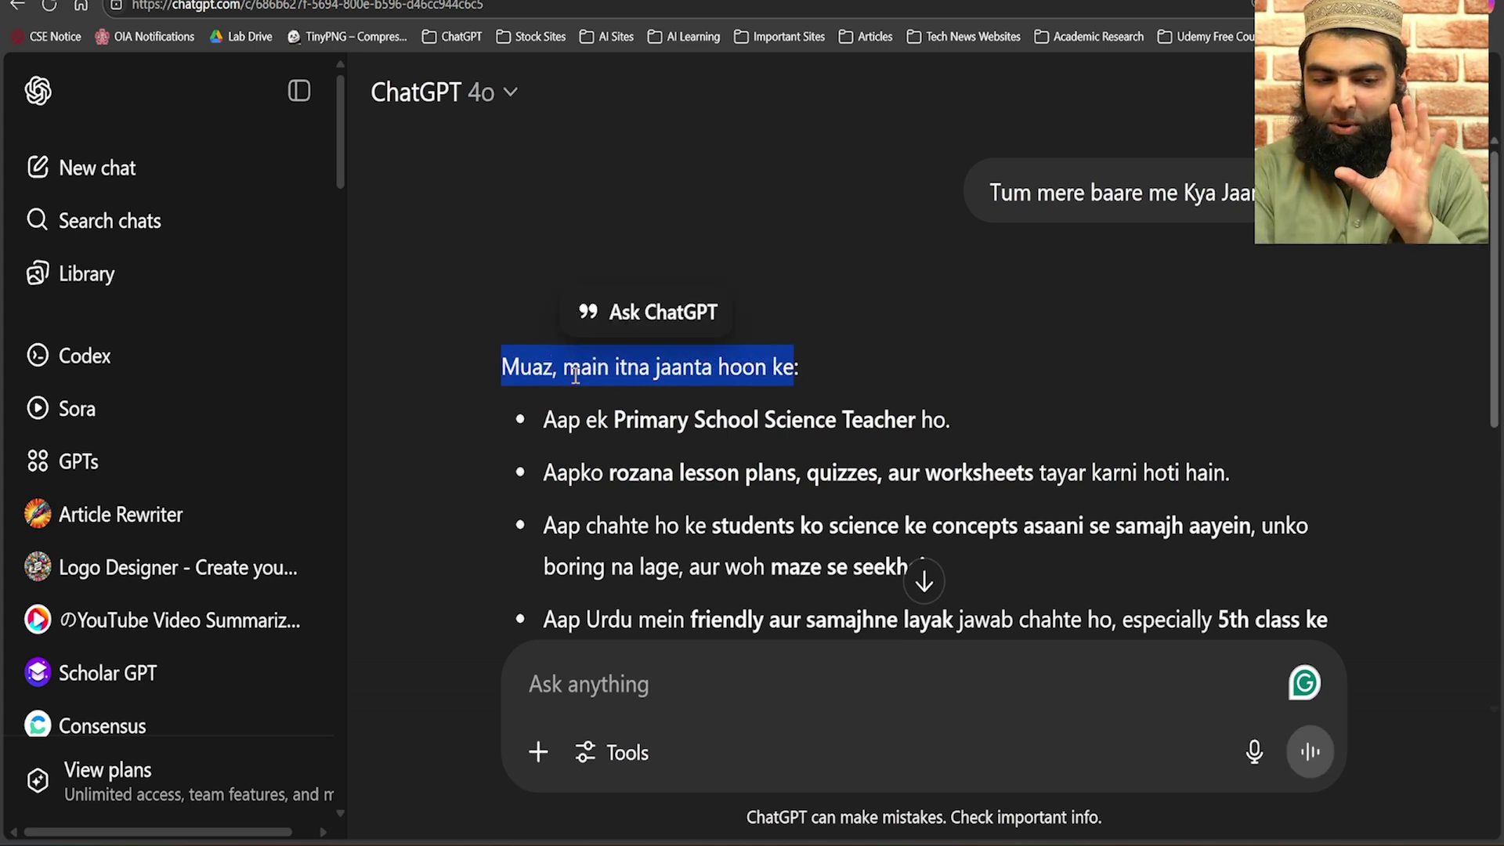
Step: Read through the reply's bullet points on the teacher's role, goals and preferred answer style, highlighting key phrases
{"action": "left_click", "coordinate": [585, 381]}
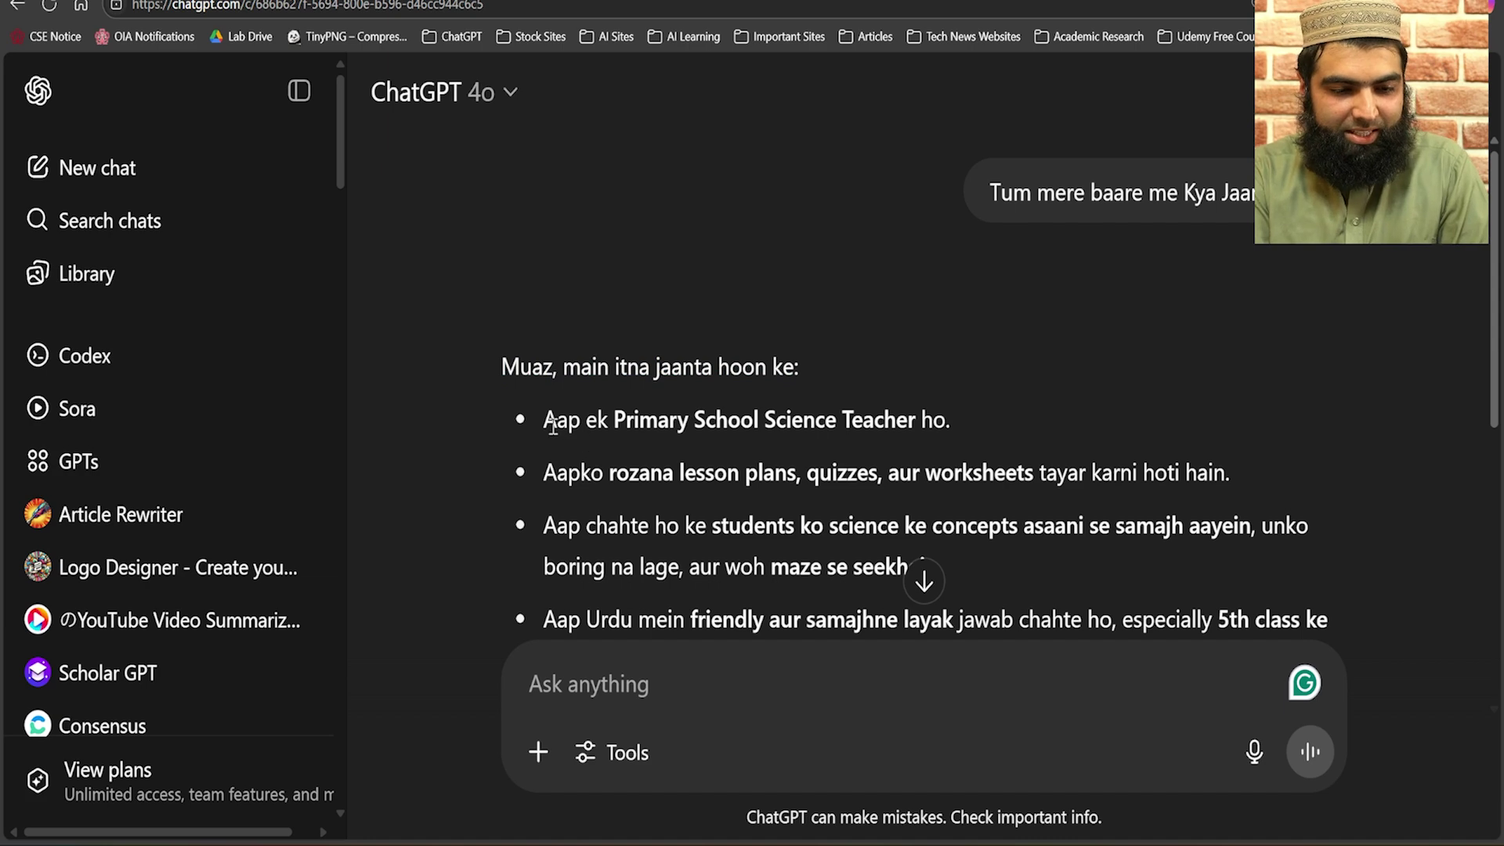
{"action": "left_click_drag", "start_coordinate": [553, 425], "coordinate": [883, 427]}
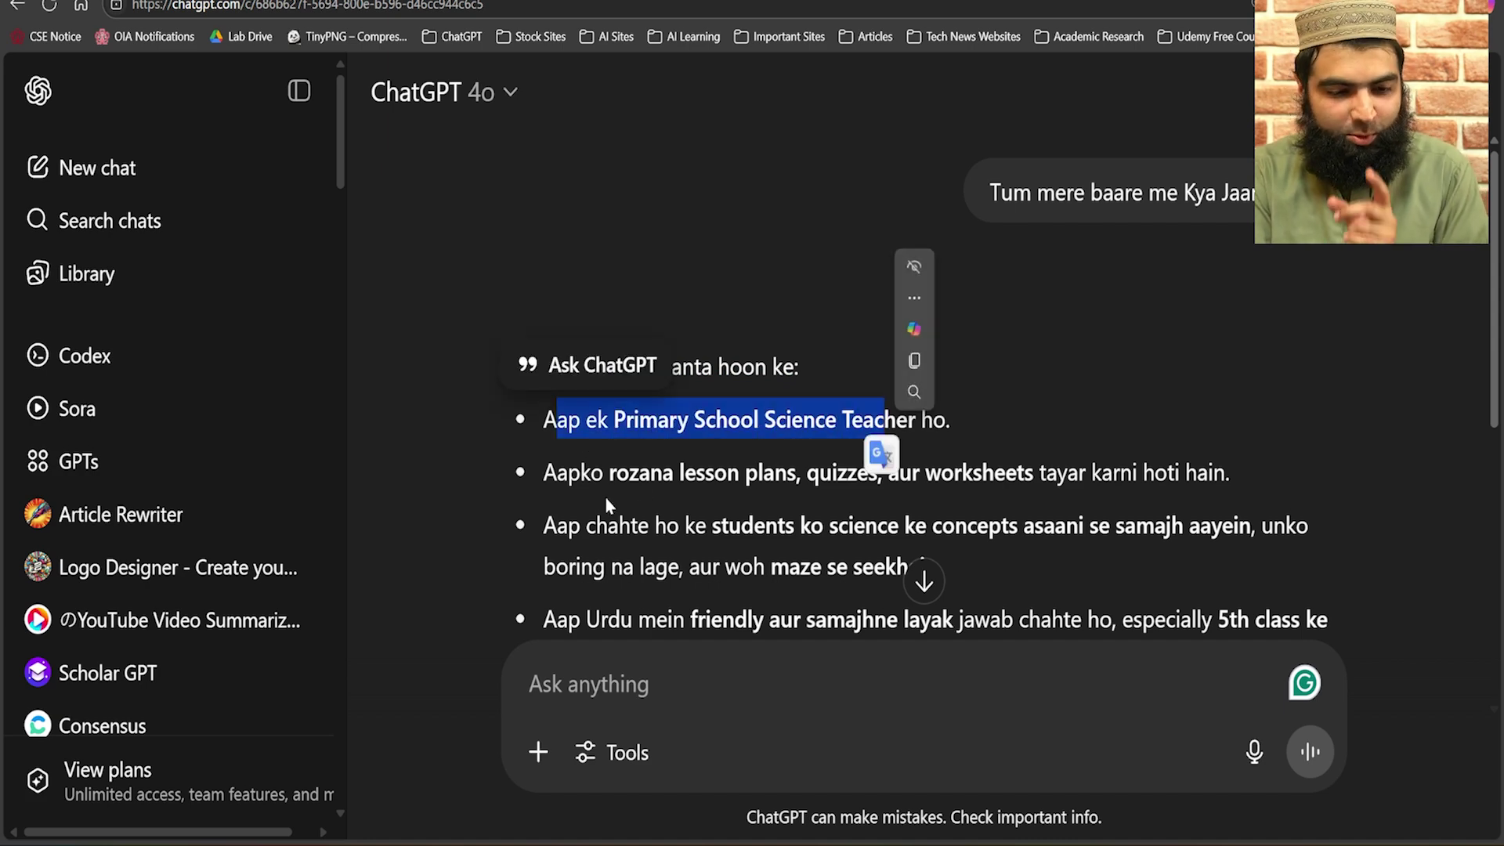
{"action": "left_click_drag", "start_coordinate": [631, 473], "coordinate": [1039, 472]}
{"action": "scroll", "coordinate": [611, 426], "scroll_direction": "down", "scroll_amount": 3}
{"action": "left_click_drag", "start_coordinate": [583, 328], "coordinate": [706, 372]}
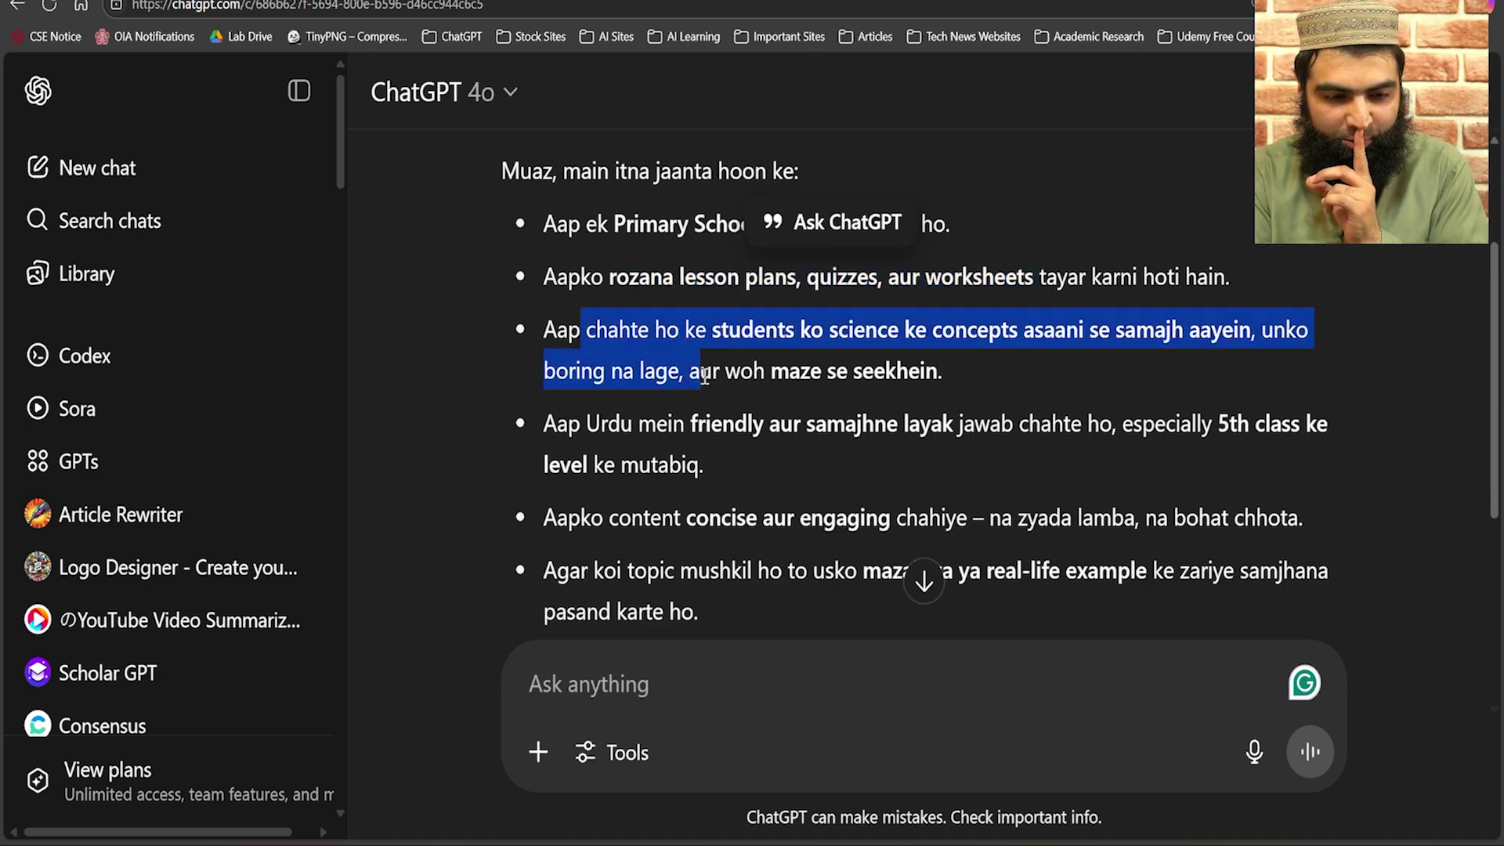
{"action": "left_click", "coordinate": [662, 464]}
{"action": "scroll", "coordinate": [666, 462], "scroll_direction": "down", "scroll_amount": 3}
{"action": "left_click_drag", "start_coordinate": [588, 332], "coordinate": [975, 325]}
{"action": "left_click", "coordinate": [1050, 375]}
{"action": "scroll", "coordinate": [945, 391], "scroll_direction": "down", "scroll_amount": 3}
{"action": "scroll", "coordinate": [945, 392], "scroll_direction": "up", "scroll_amount": 5}
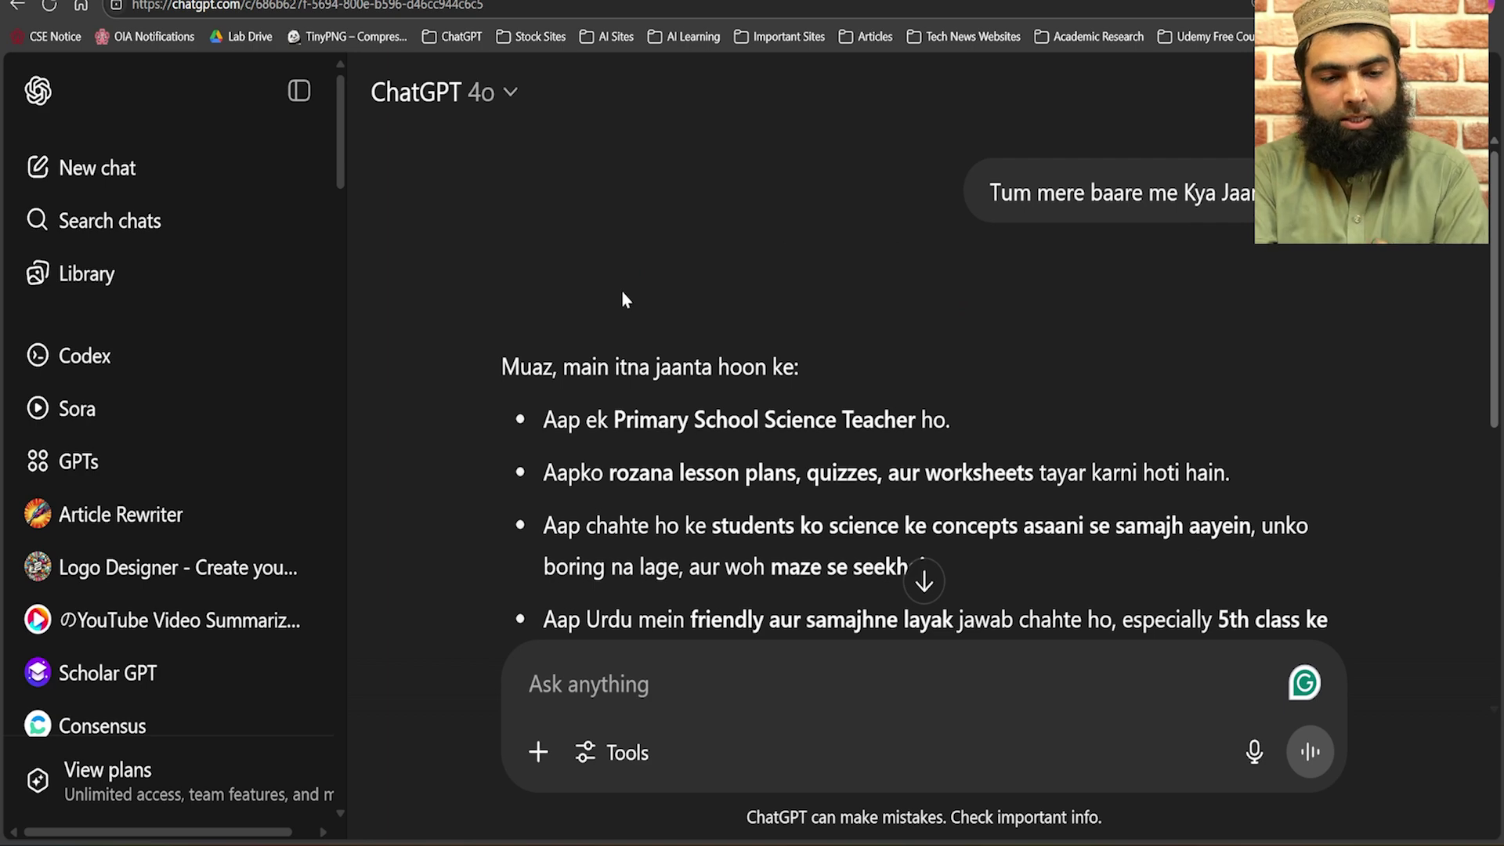
{"action": "scroll", "coordinate": [624, 300], "scroll_direction": "down", "scroll_amount": 3}
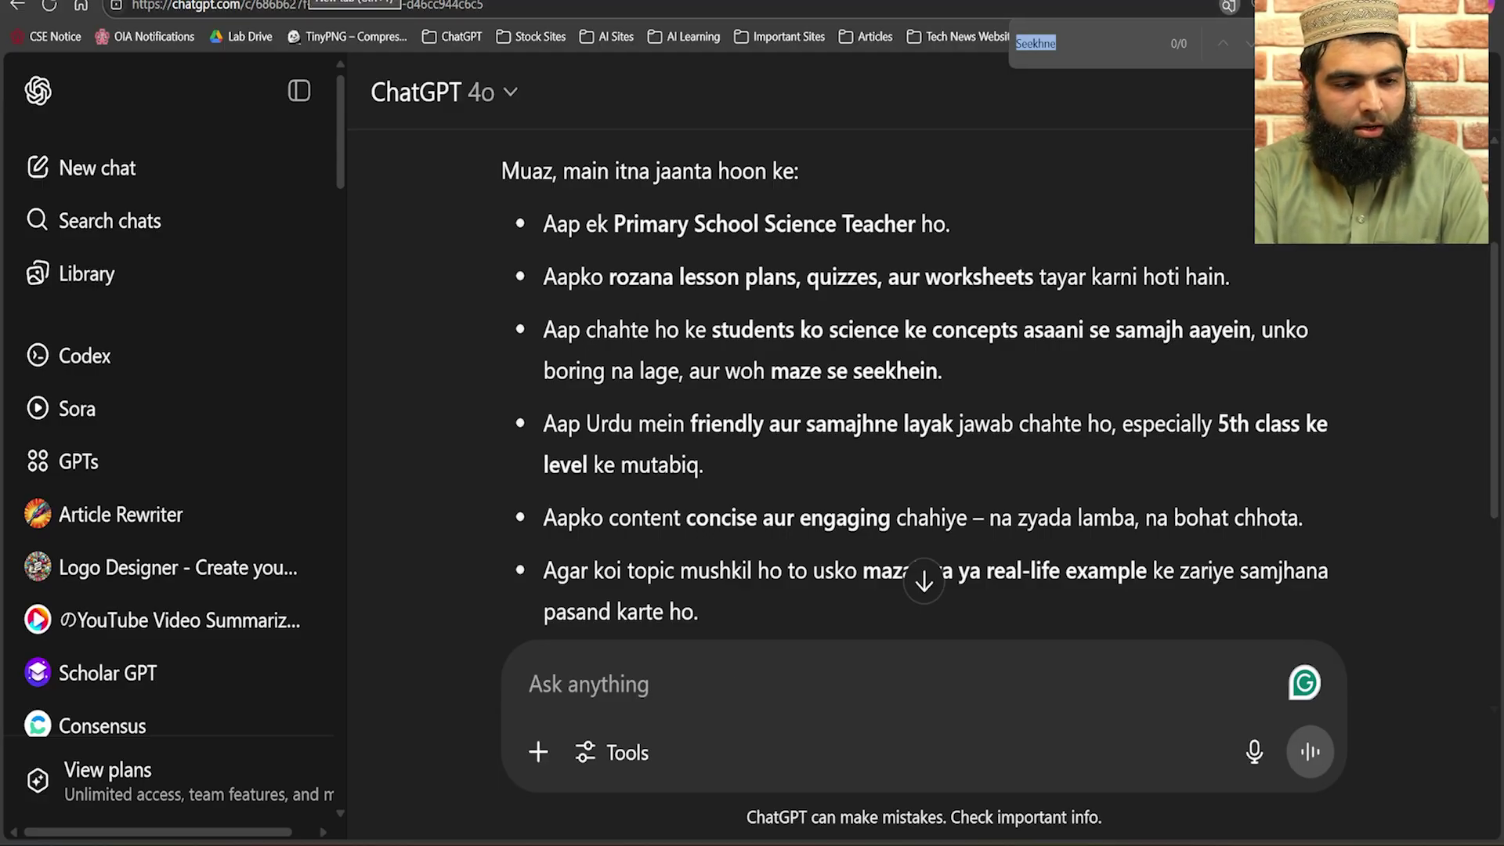
Step: Ask ChatGPT "Photosynthesis ka Topic Samjhana he" in a new chat
{"action": "left_click", "coordinate": [30, 175]}
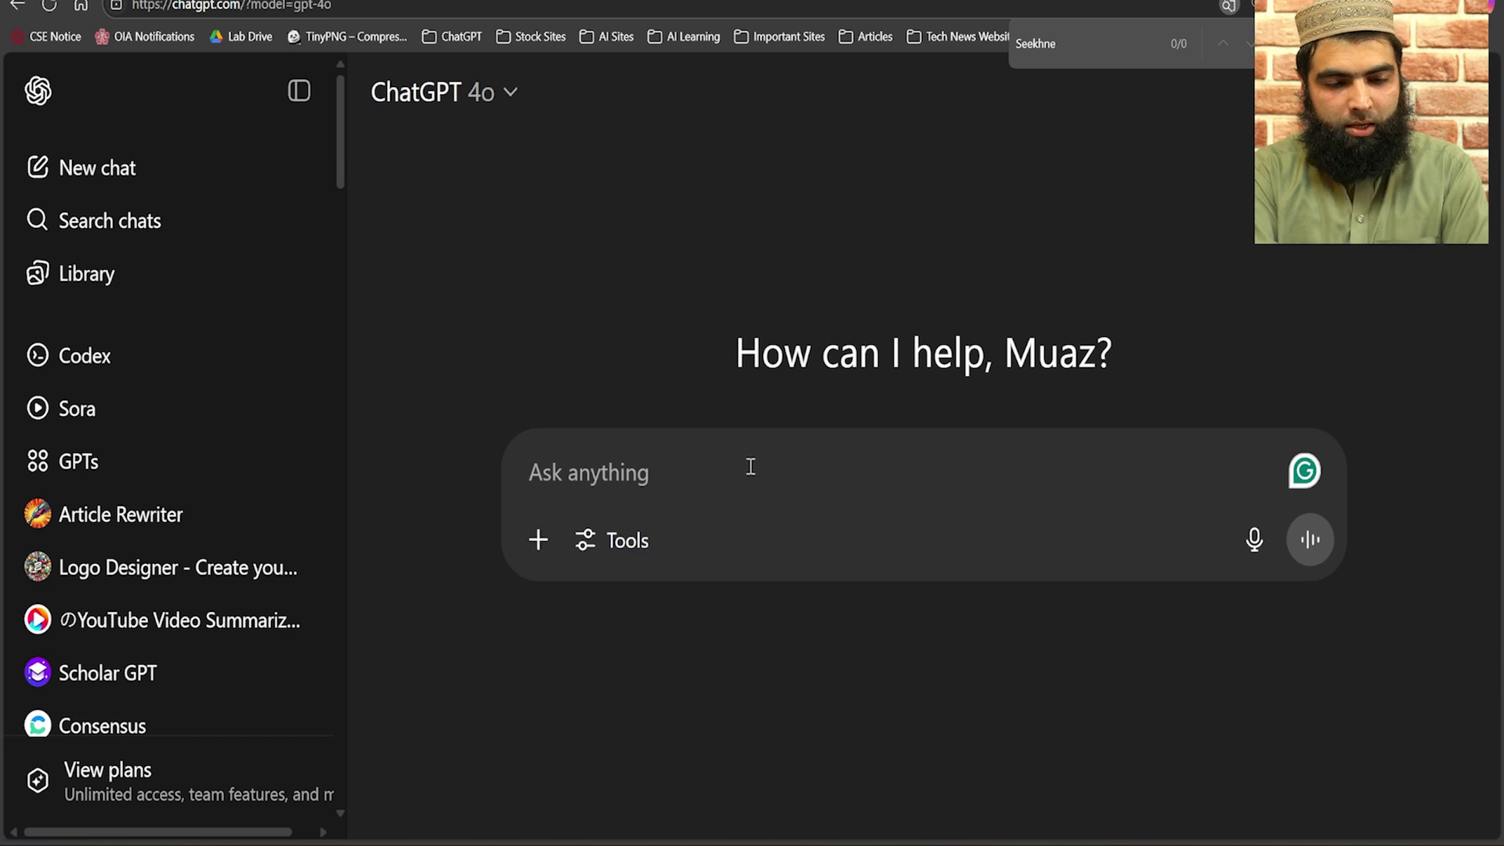
{"action": "type", "text": "Ph"}
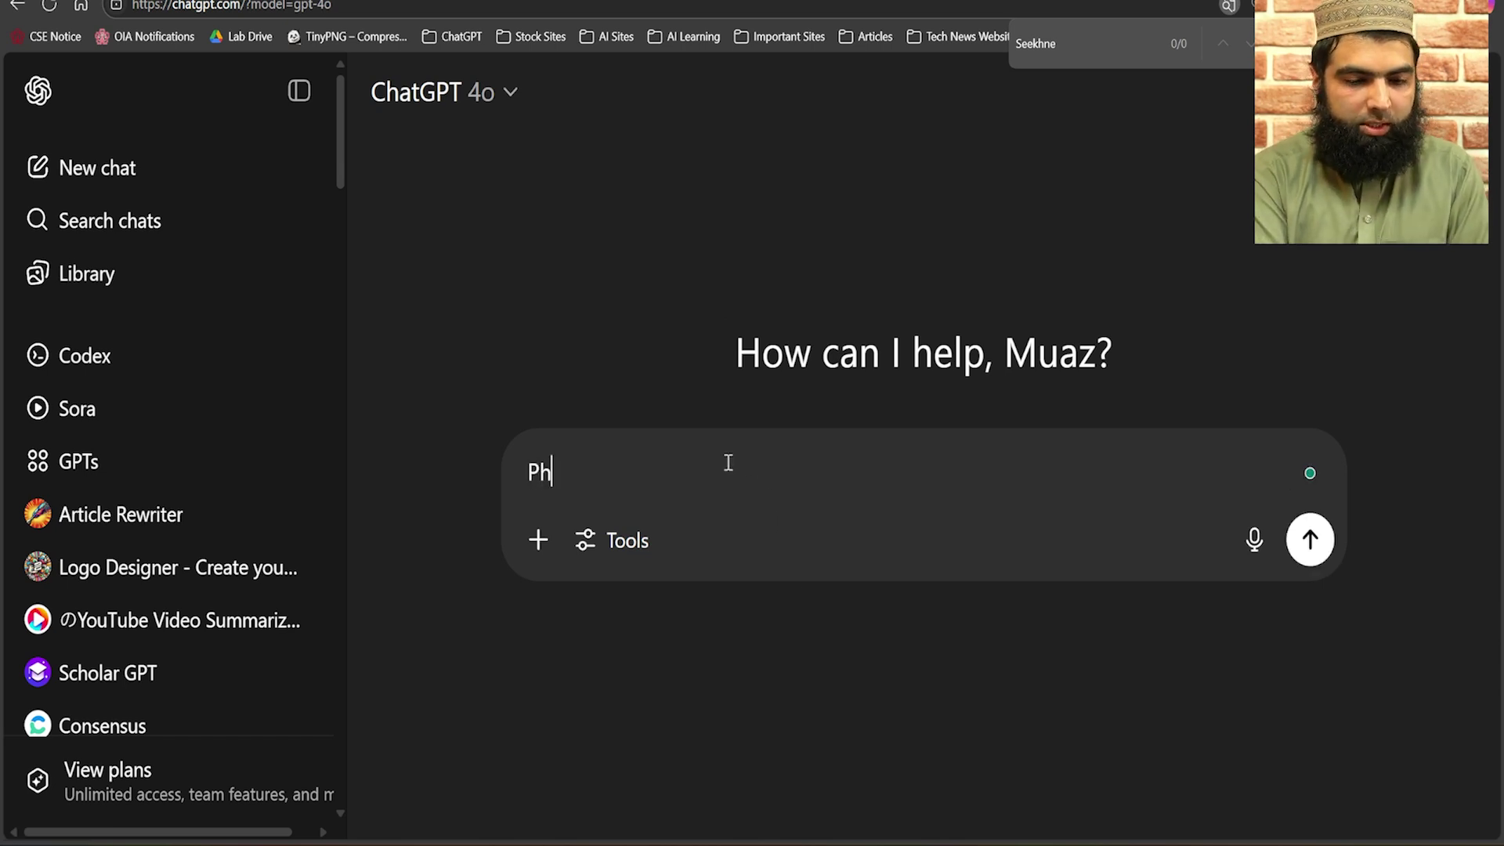
{"action": "type", "text": "otosyn"}
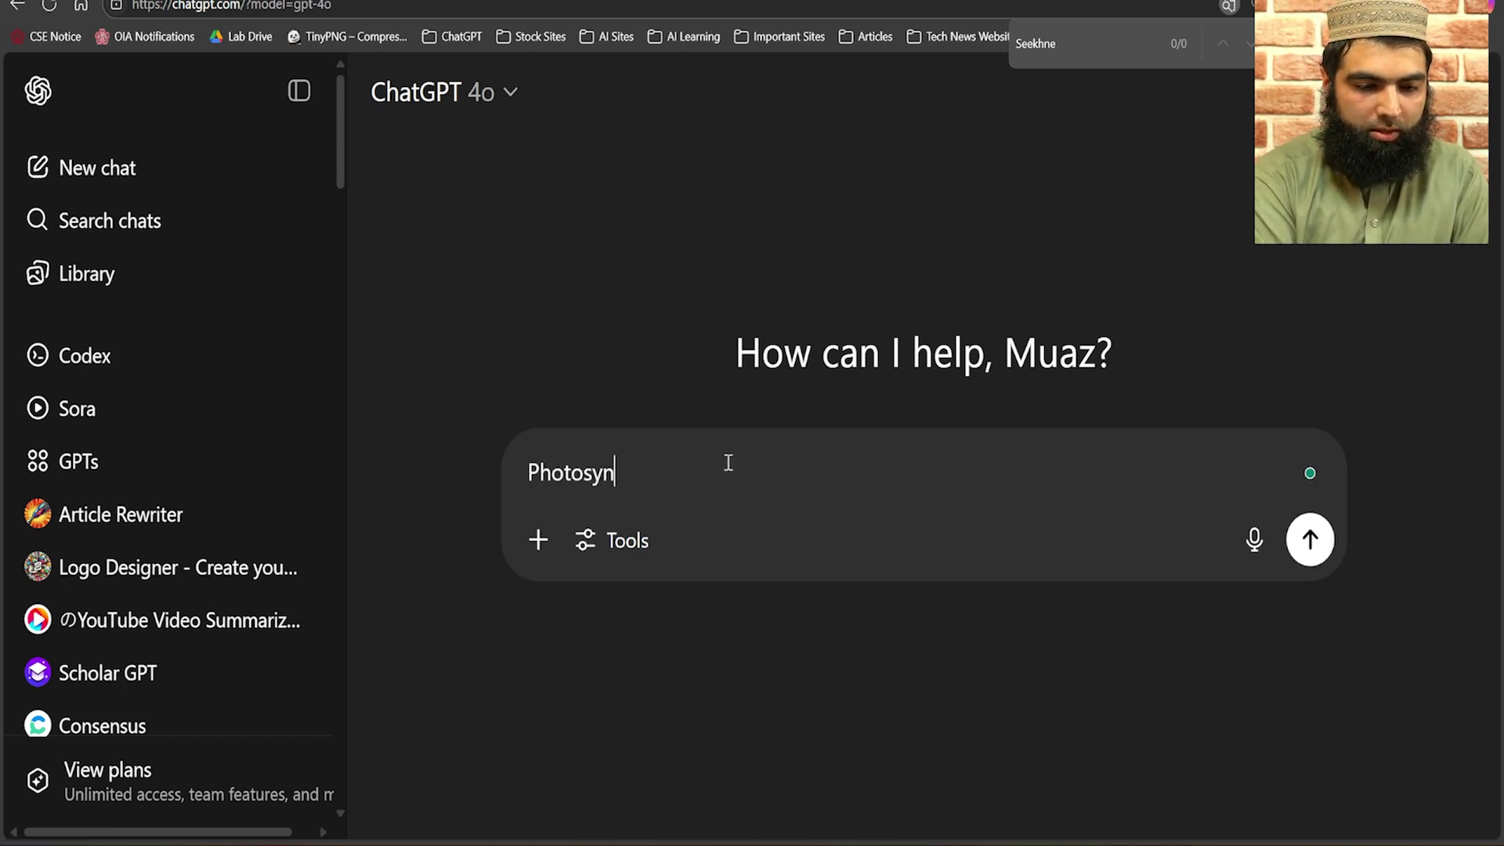
{"action": "type", "text": "thesis"}
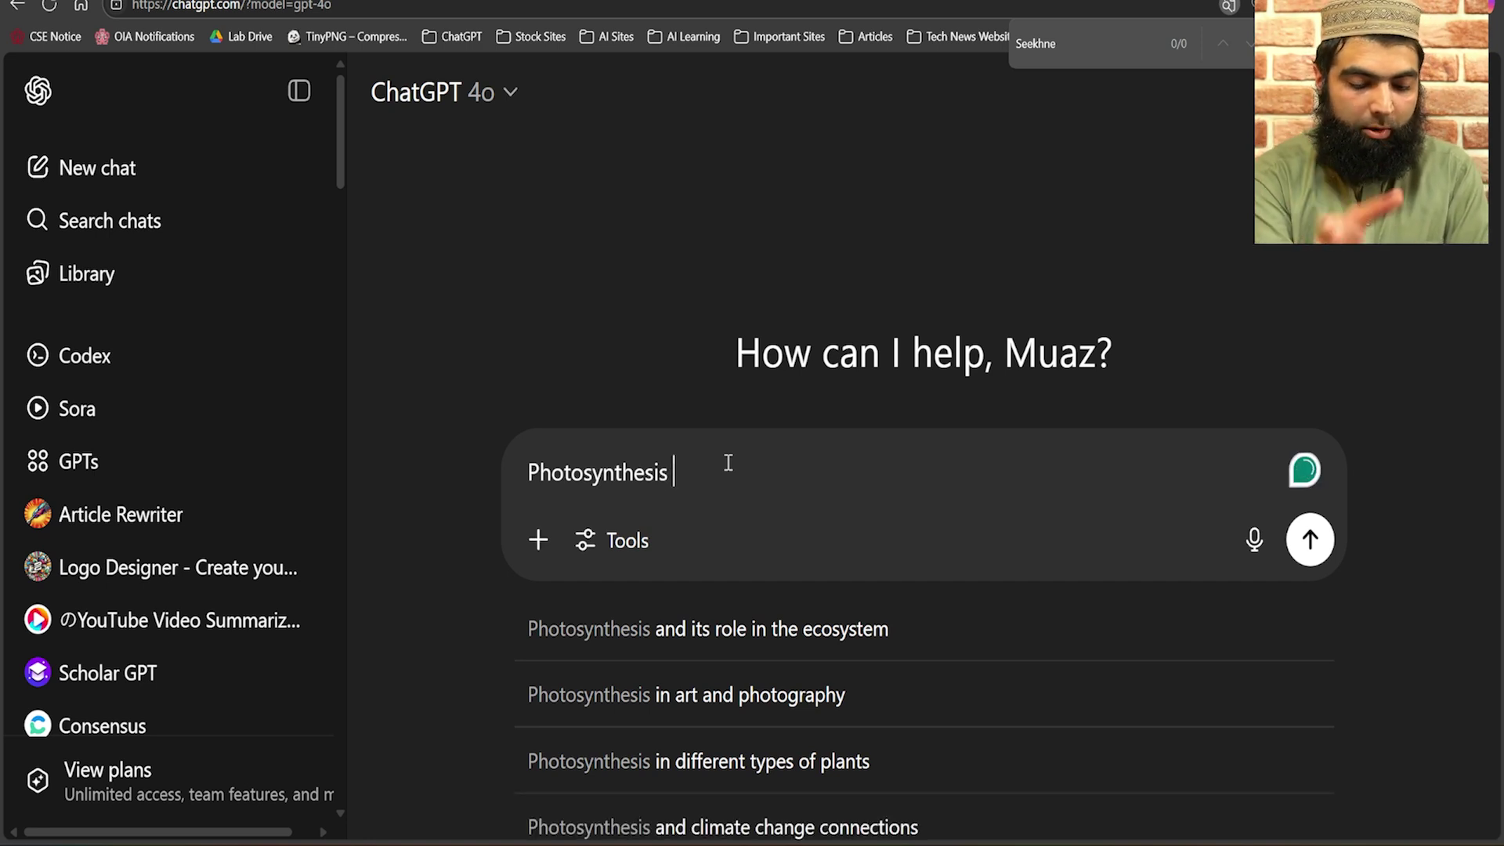
{"action": "type", "text": " ka Topic Samjhana he"}
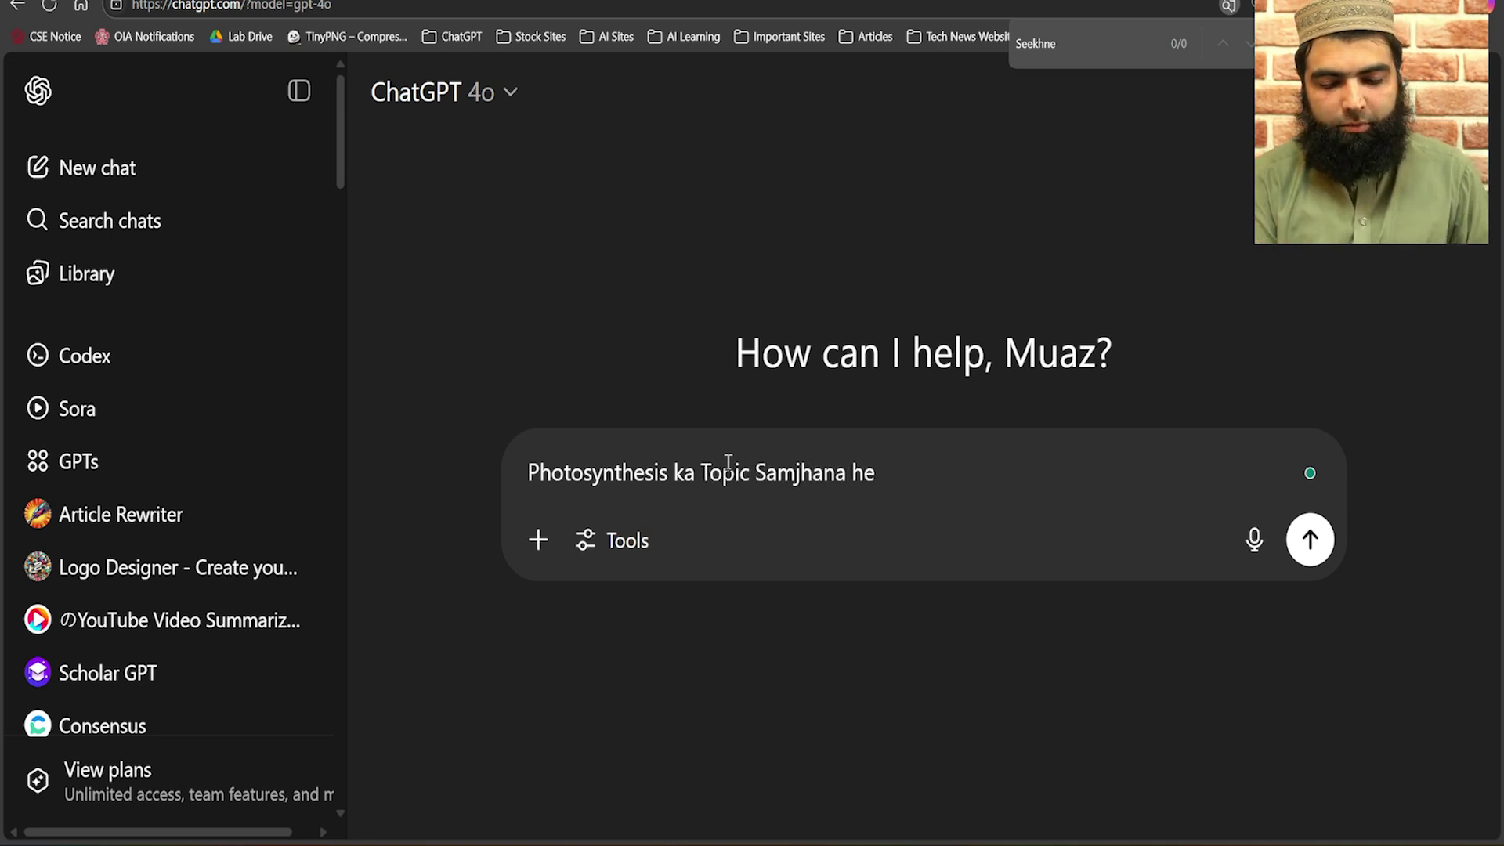
{"action": "key", "text": "Return"}
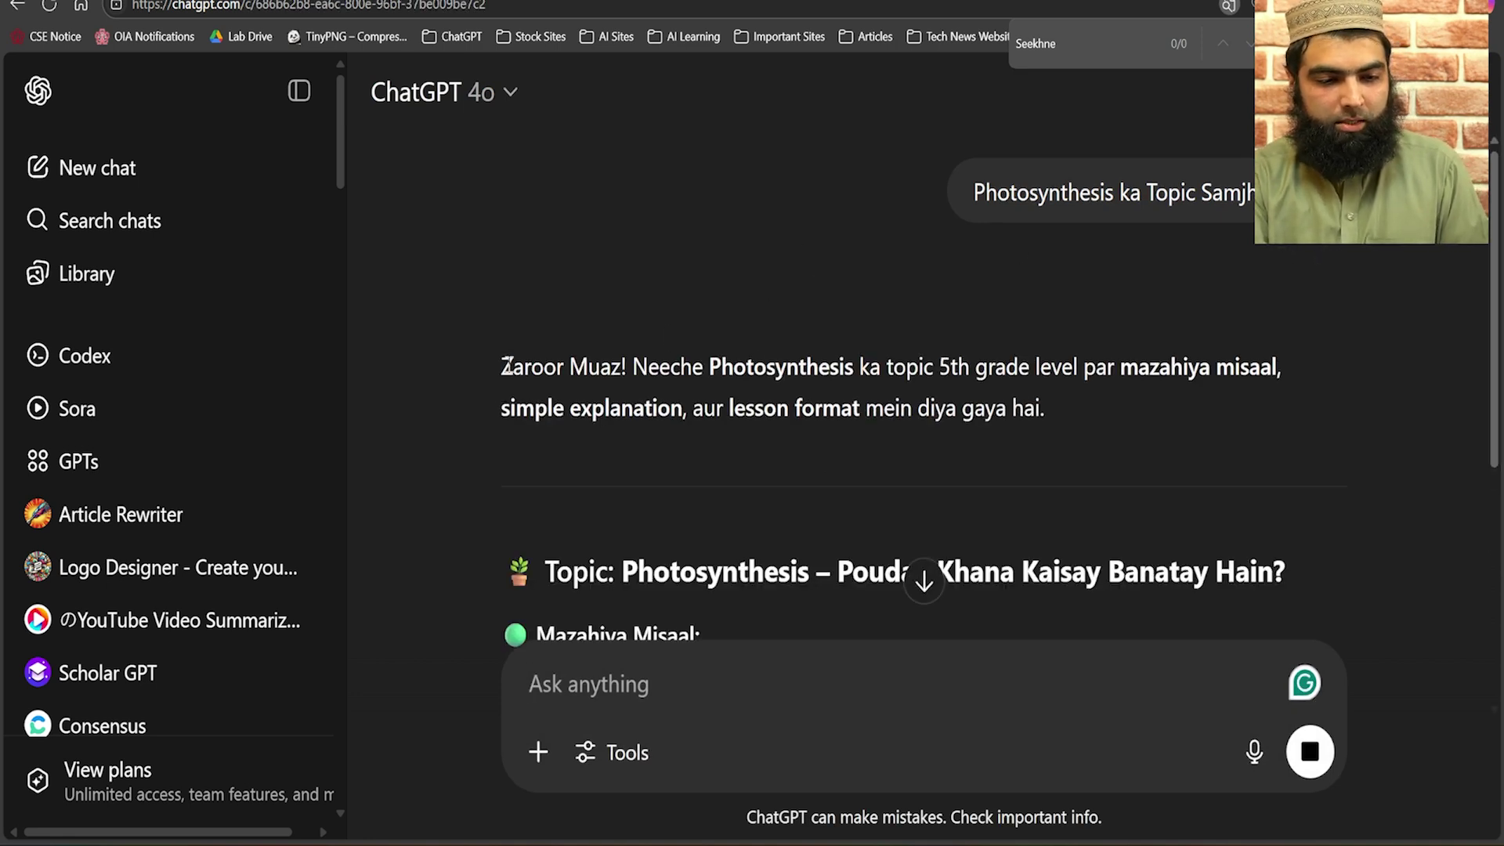
Step: Examine the reply's introduction and its "Mazahiya Misaal" section, highlighting the grade level, the promised formats and the kitchen example
{"action": "left_click_drag", "start_coordinate": [507, 365], "coordinate": [1261, 367]}
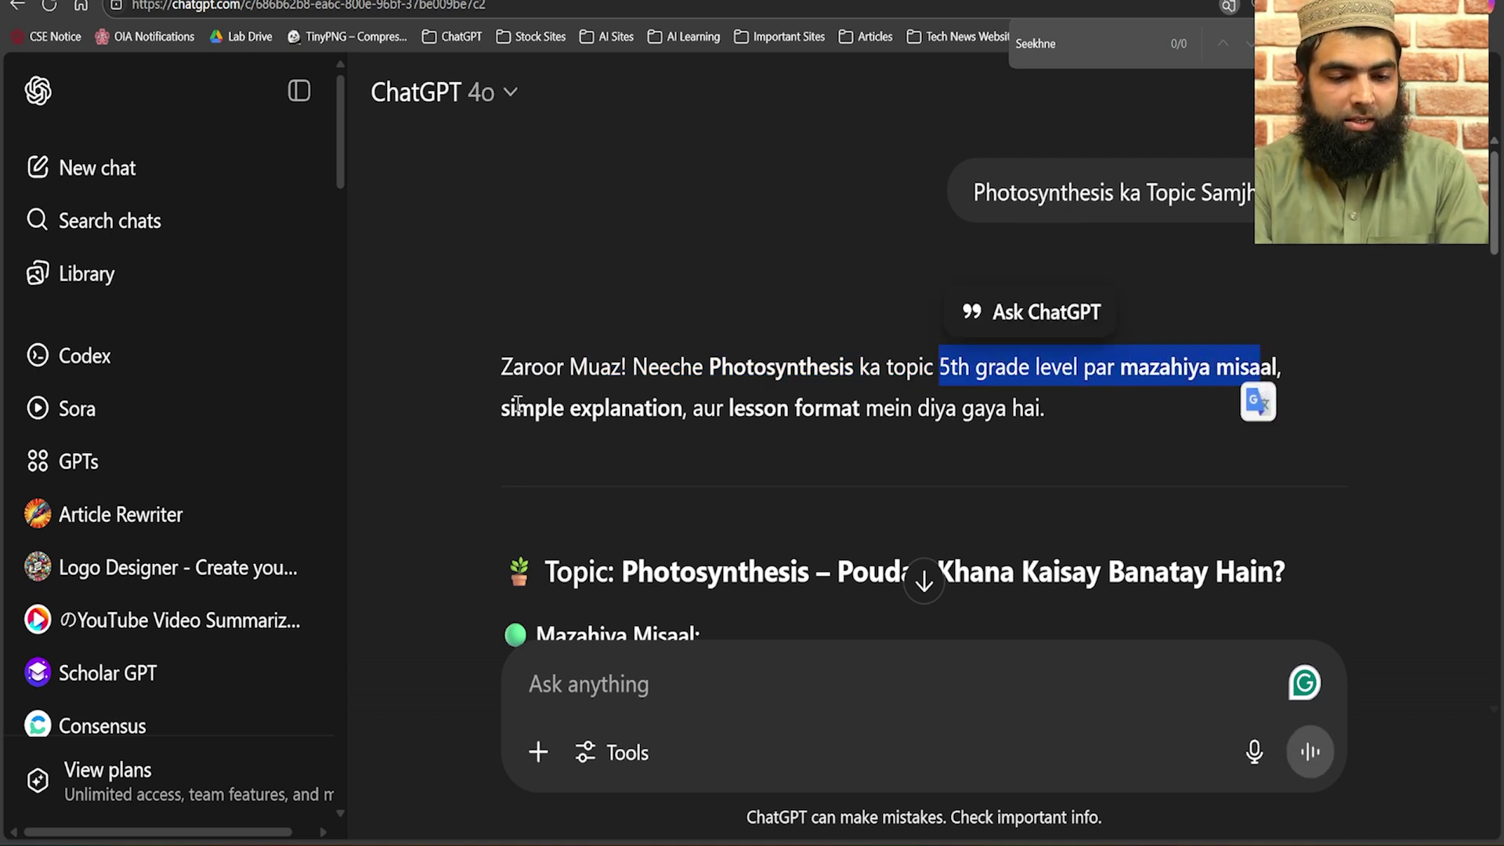
{"action": "left_click_drag", "start_coordinate": [518, 403], "coordinate": [911, 408]}
{"action": "scroll", "coordinate": [684, 377], "scroll_direction": "down", "scroll_amount": 3}
{"action": "scroll", "coordinate": [684, 377], "scroll_direction": "down", "scroll_amount": 1}
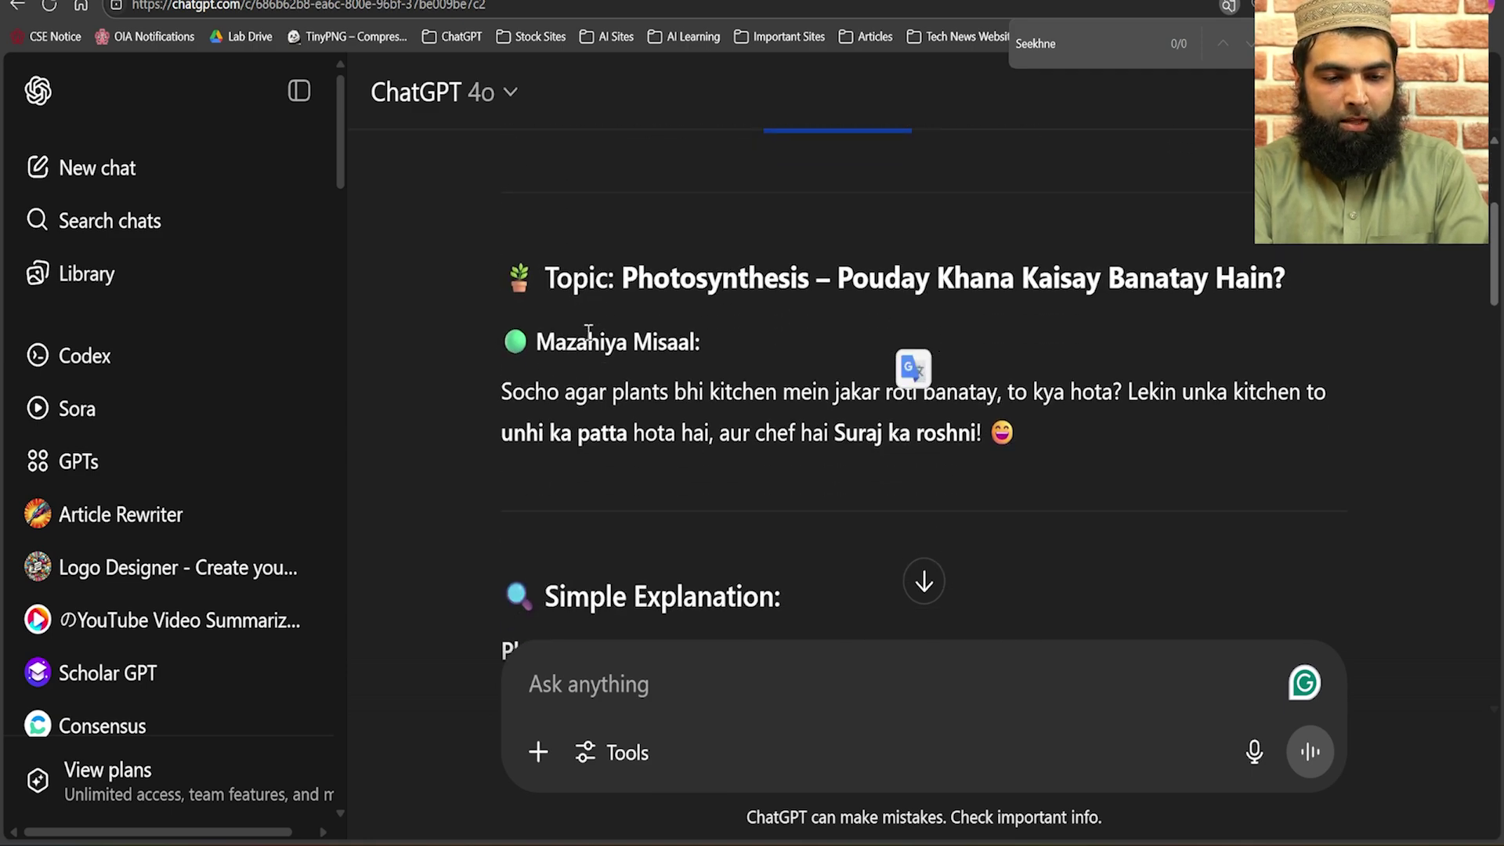
{"action": "left_click_drag", "start_coordinate": [589, 332], "coordinate": [703, 343]}
{"action": "left_click_drag", "start_coordinate": [546, 392], "coordinate": [958, 437]}
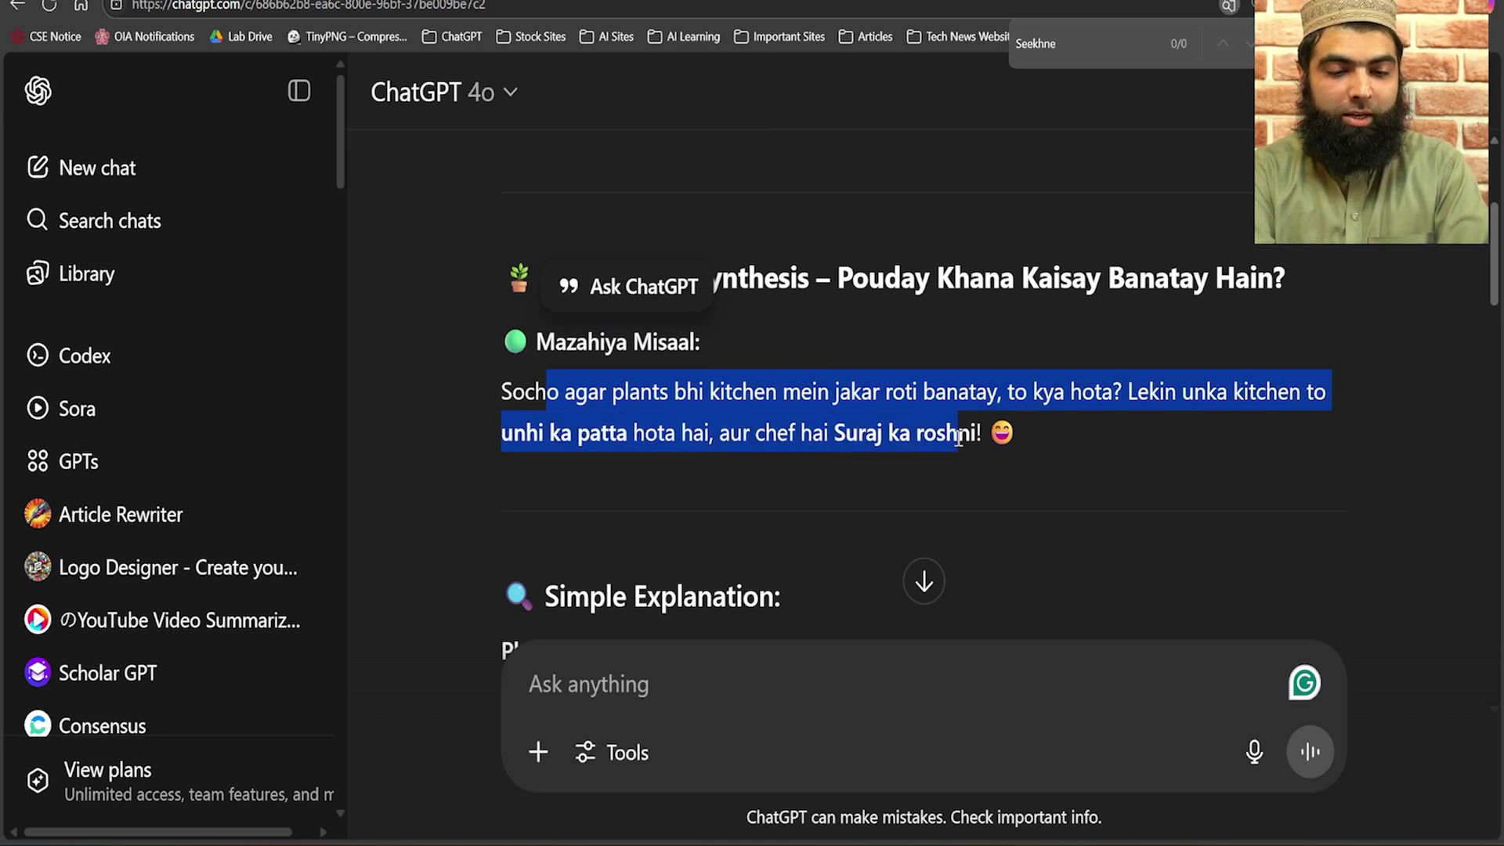
{"action": "left_click", "coordinate": [1100, 442]}
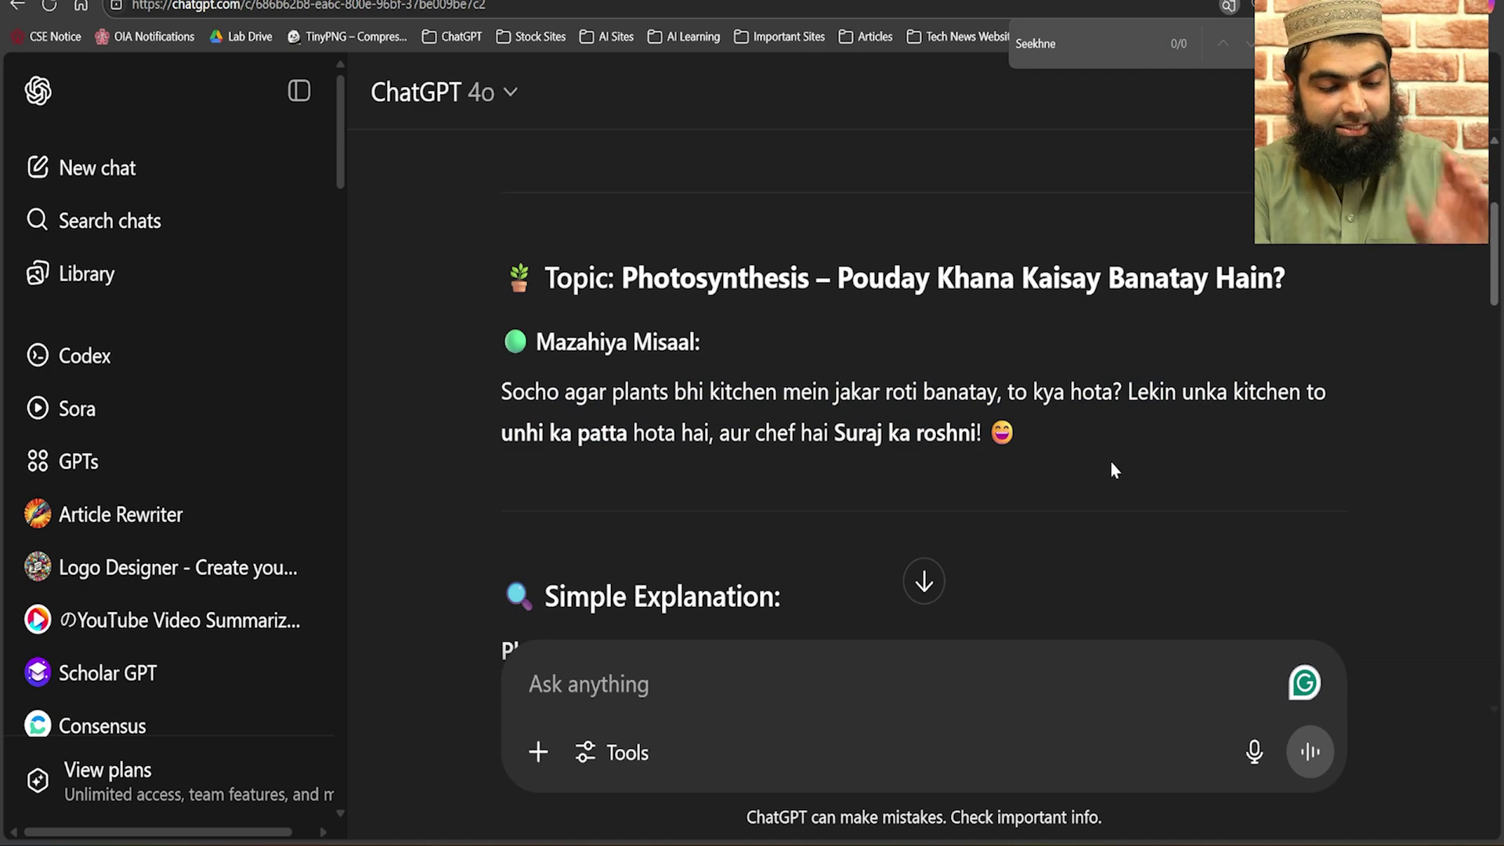
Step: Examine the "Simple Explanation" section, highlighting the definition of photosynthesis, its ingredients and the glucose line
{"action": "scroll", "coordinate": [1112, 455], "scroll_direction": "down", "scroll_amount": 5}
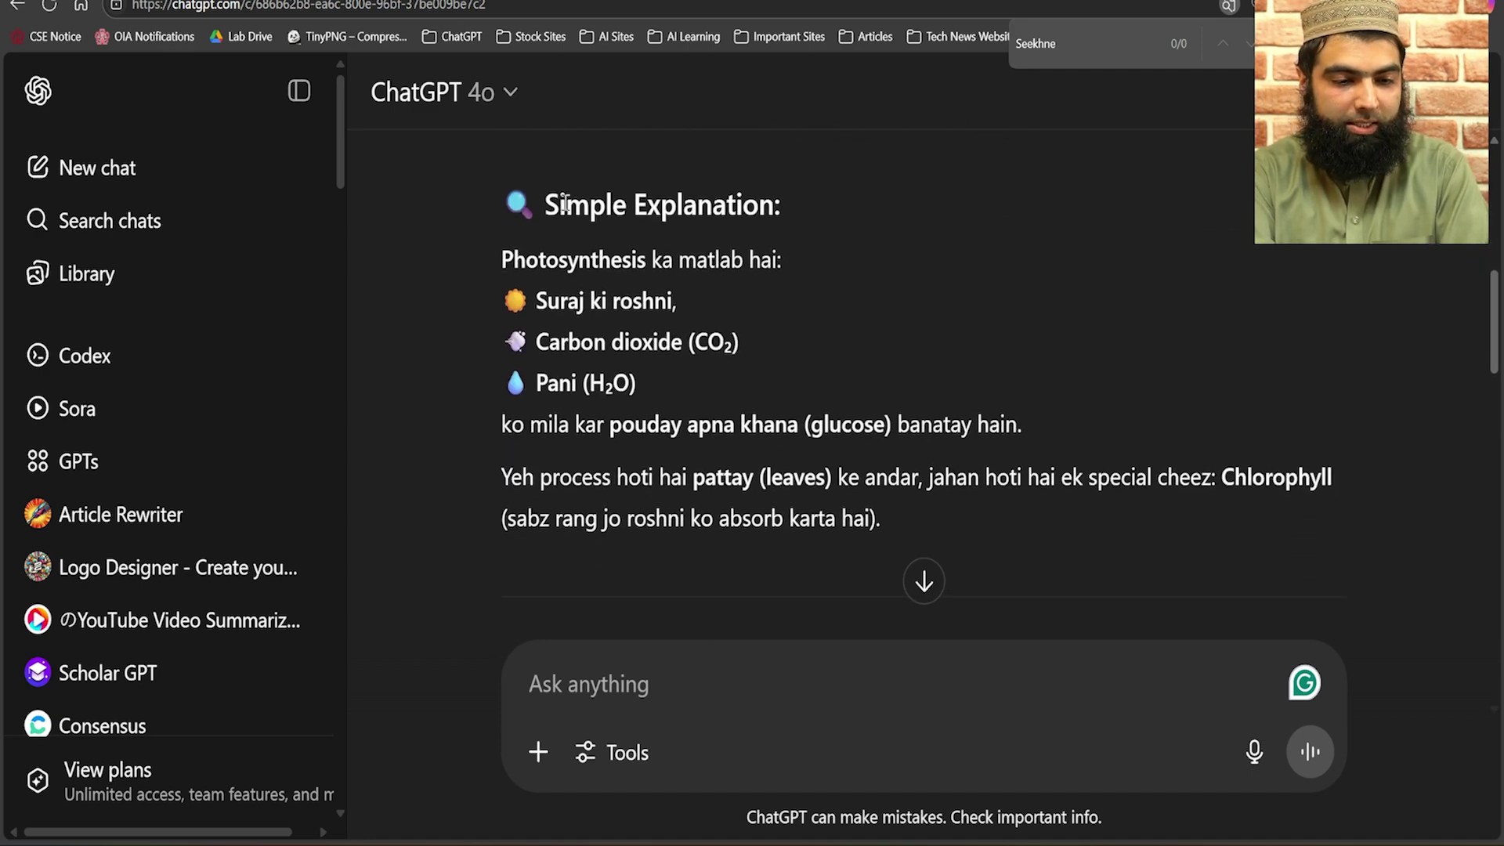
{"action": "double_click", "coordinate": [564, 202]}
{"action": "left_click", "coordinate": [847, 264]}
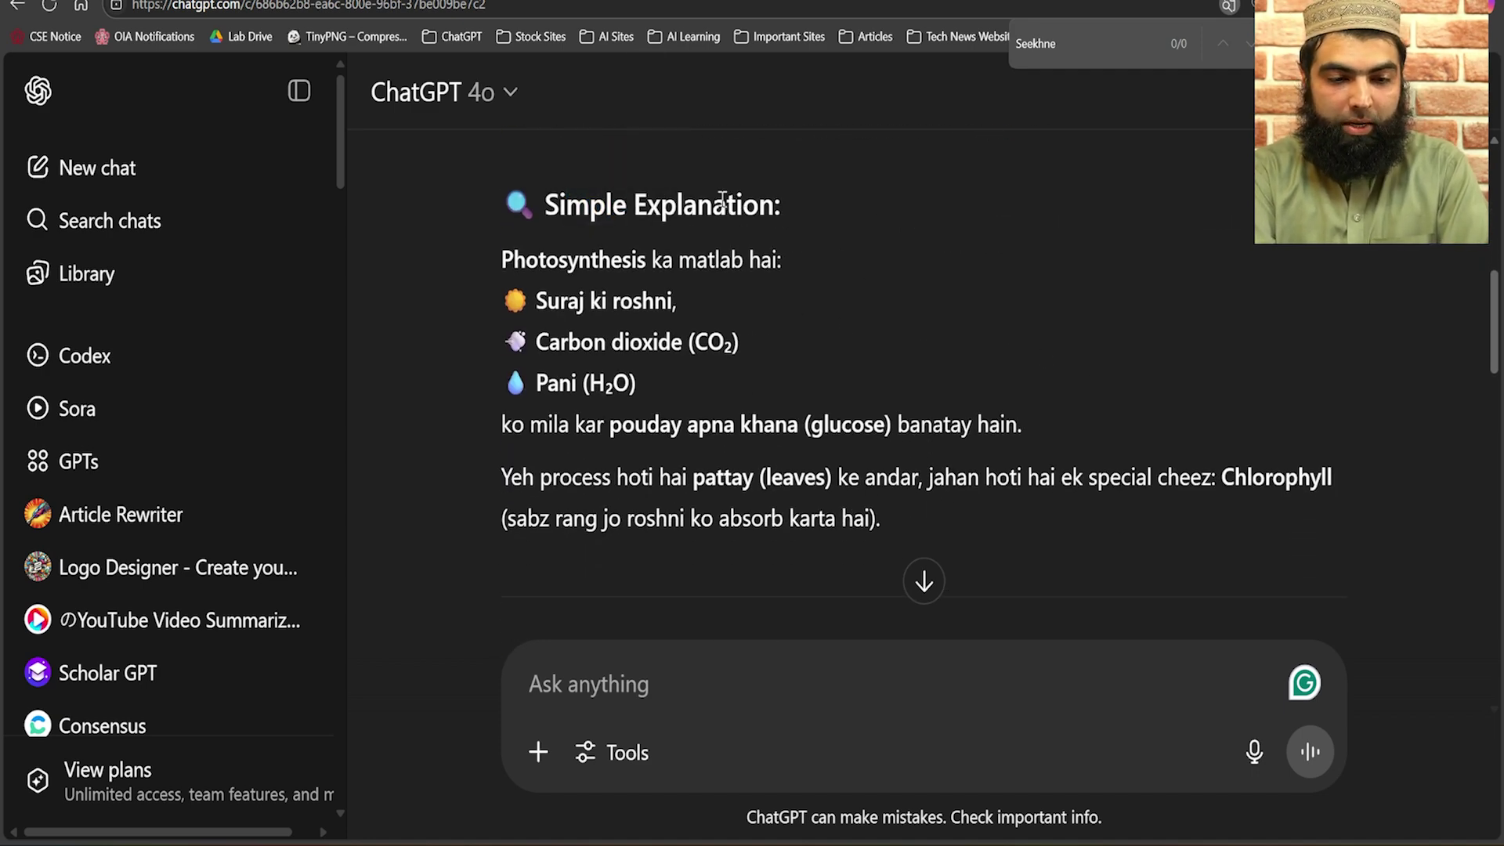
{"action": "left_click_drag", "start_coordinate": [550, 259], "coordinate": [753, 260]}
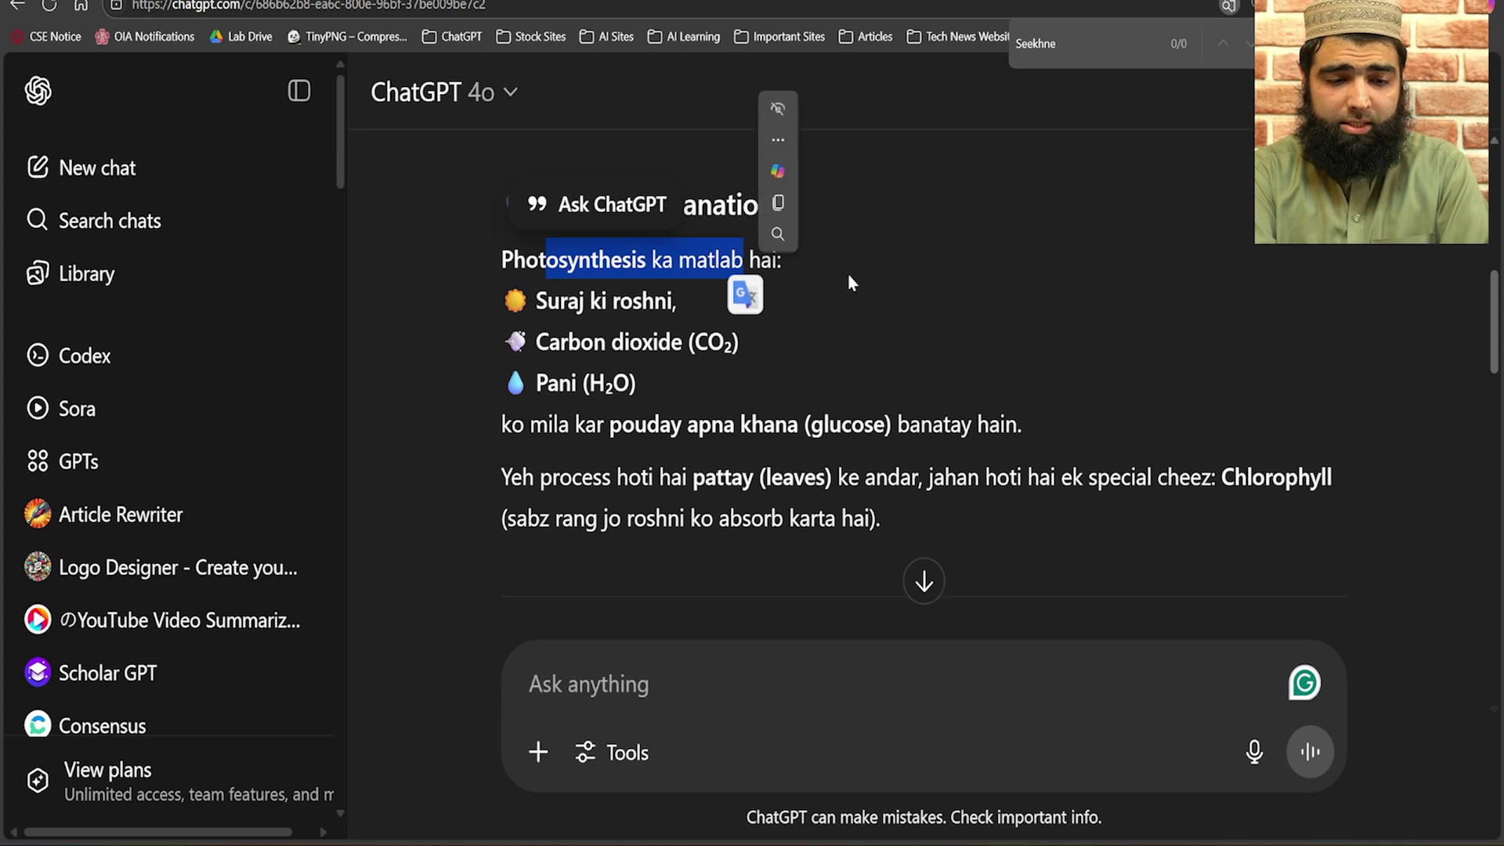
{"action": "left_click_drag", "start_coordinate": [537, 300], "coordinate": [600, 299]}
{"action": "left_click_drag", "start_coordinate": [561, 347], "coordinate": [659, 343]}
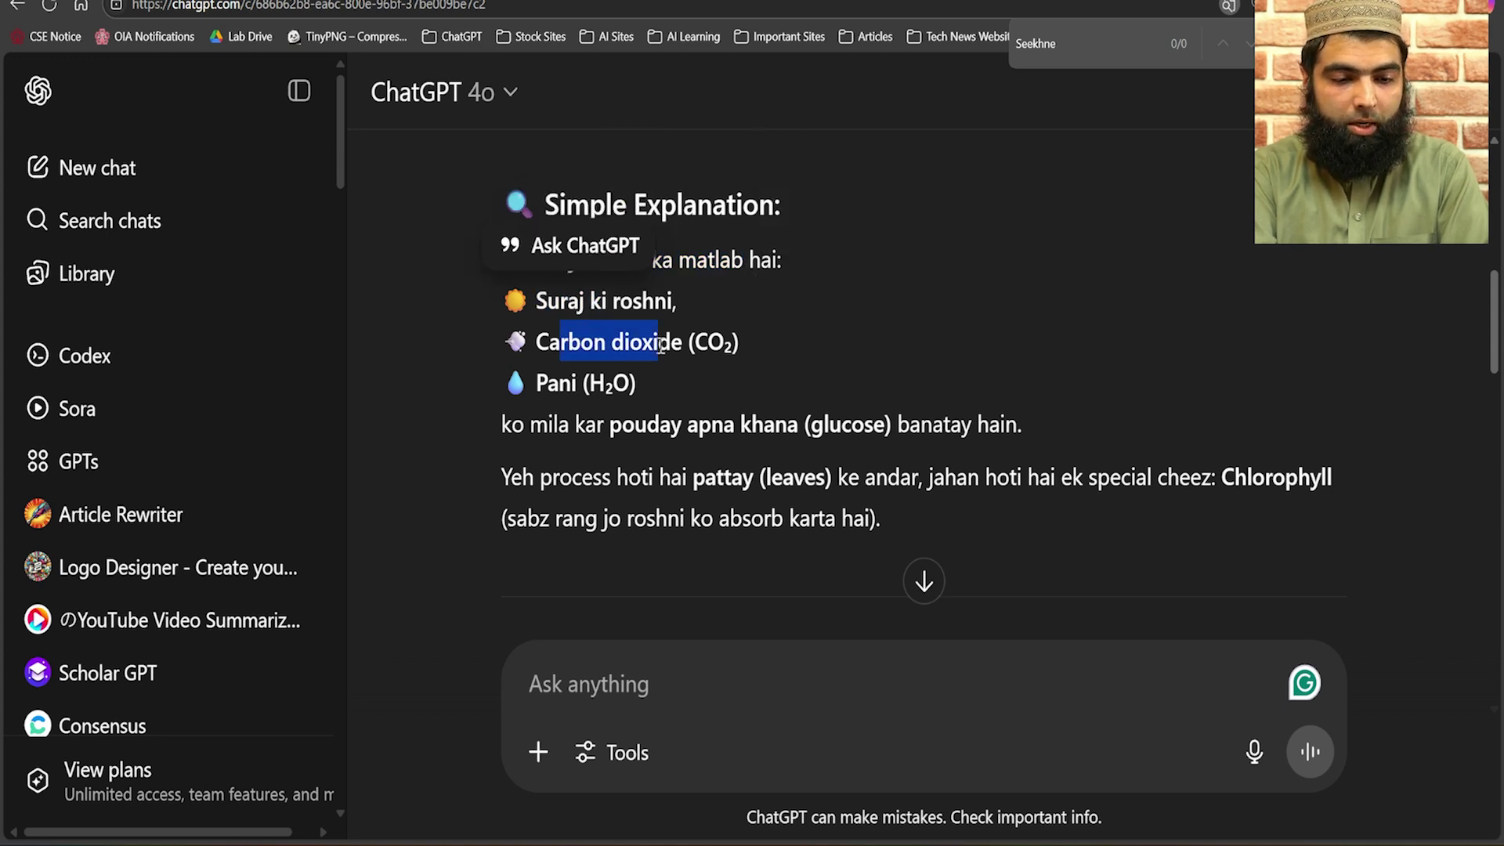
{"action": "left_click", "coordinate": [569, 384]}
{"action": "left_click_drag", "start_coordinate": [513, 427], "coordinate": [848, 427]}
{"action": "left_click", "coordinate": [787, 436]}
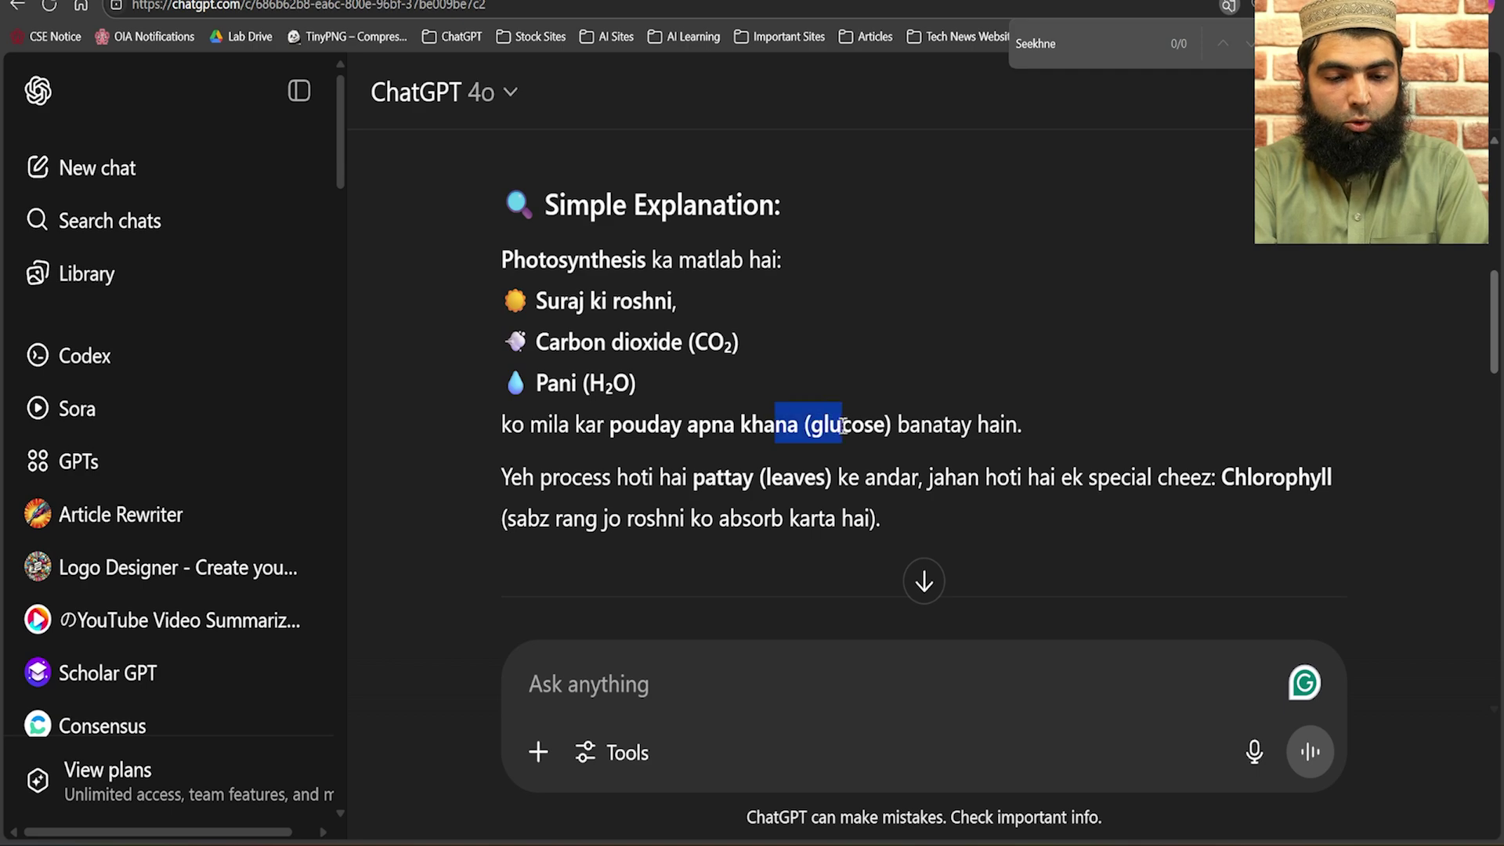
{"action": "left_click", "coordinate": [1050, 429]}
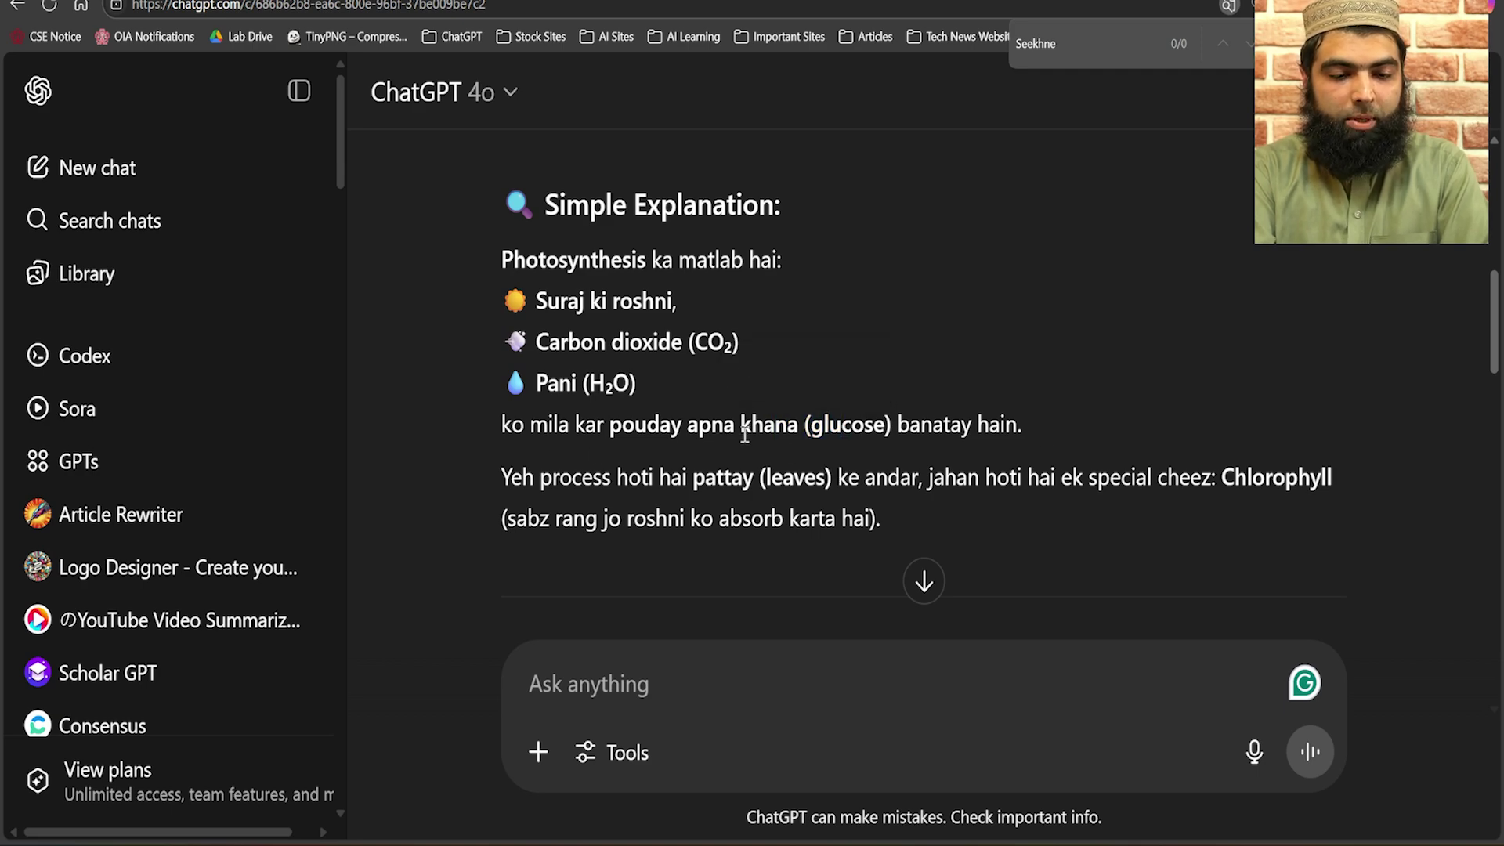
Step: Review the "Lesson Points (Bullet Format)" section, highlighting its heading, the photosynthesis definition and the "Input cheezein" item
{"action": "scroll", "coordinate": [744, 434], "scroll_direction": "down", "scroll_amount": 5}
{"action": "left_click_drag", "start_coordinate": [557, 290], "coordinate": [722, 292]}
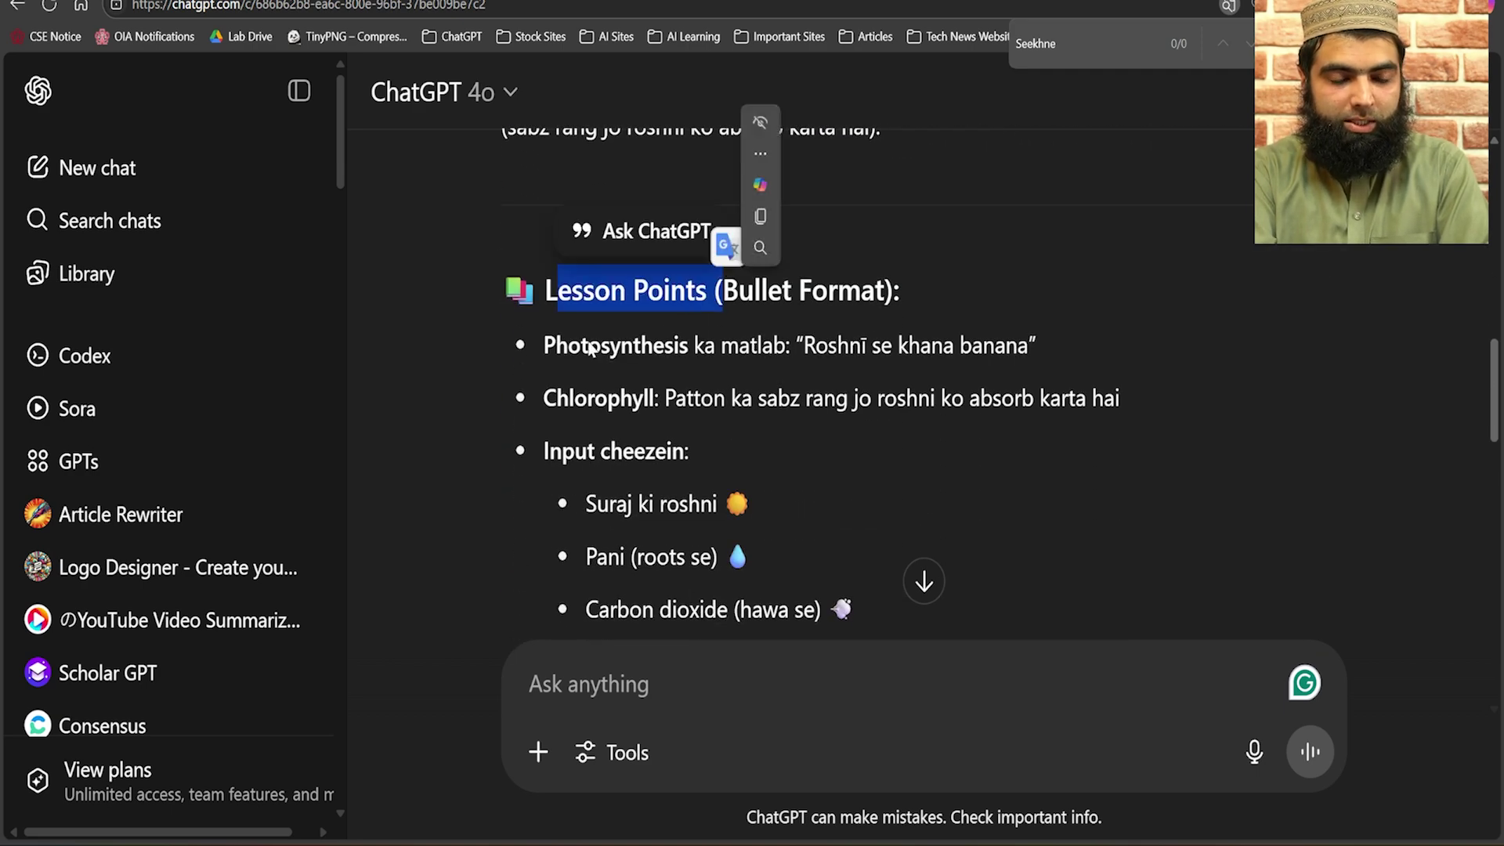
{"action": "scroll", "coordinate": [579, 274], "scroll_direction": "down", "scroll_amount": 2}
{"action": "scroll", "coordinate": [576, 211], "scroll_direction": "up", "scroll_amount": 1}
{"action": "left_click_drag", "start_coordinate": [580, 251], "coordinate": [1002, 264]}
{"action": "left_click", "coordinate": [832, 270]}
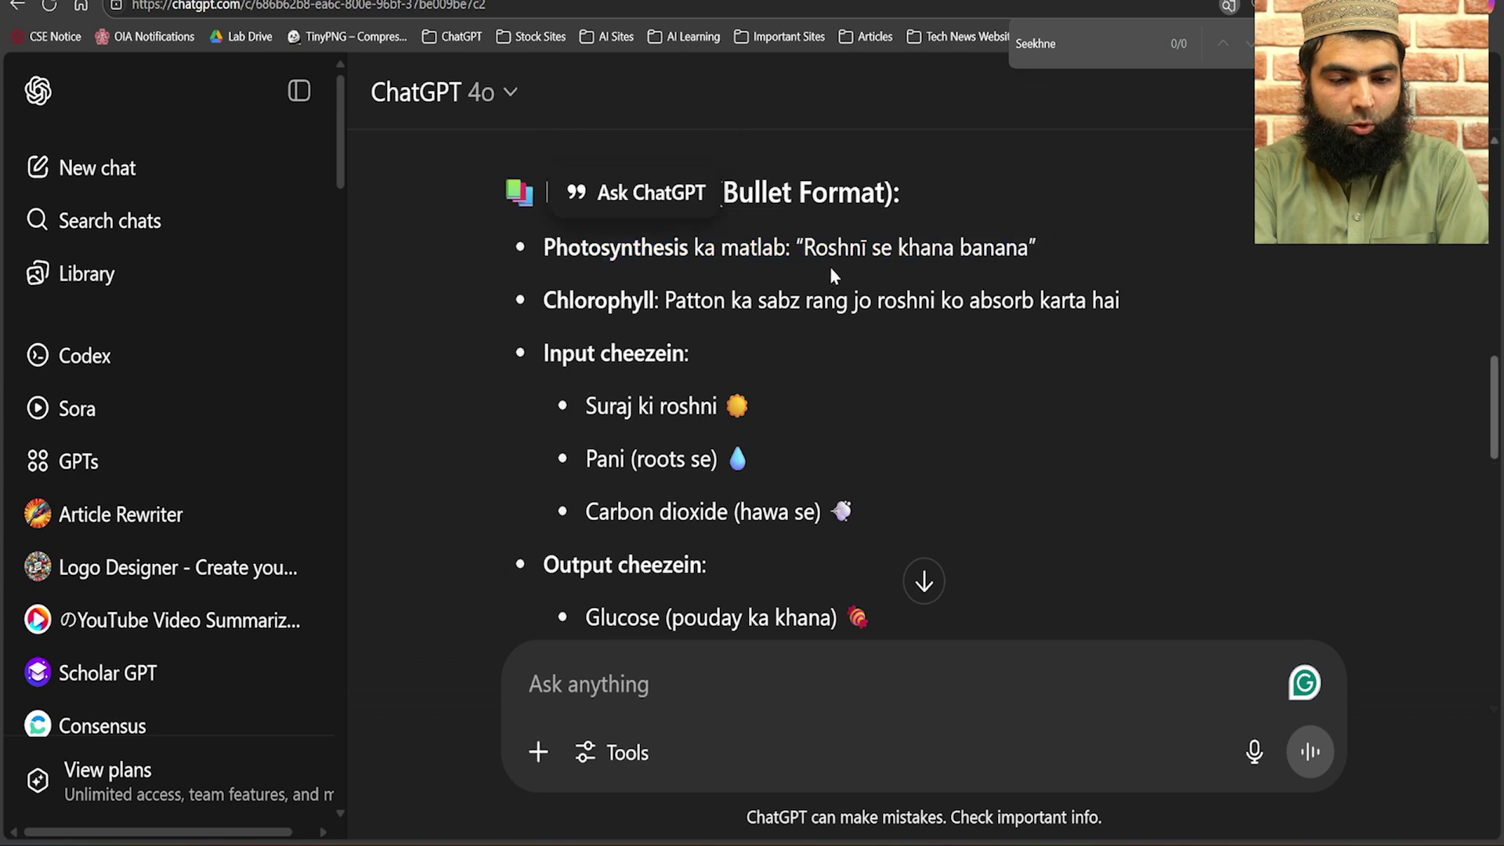
{"action": "left_click_drag", "start_coordinate": [540, 354], "coordinate": [689, 356]}
{"action": "left_click", "coordinate": [629, 443]}
{"action": "scroll", "coordinate": [629, 443], "scroll_direction": "down", "scroll_amount": 3}
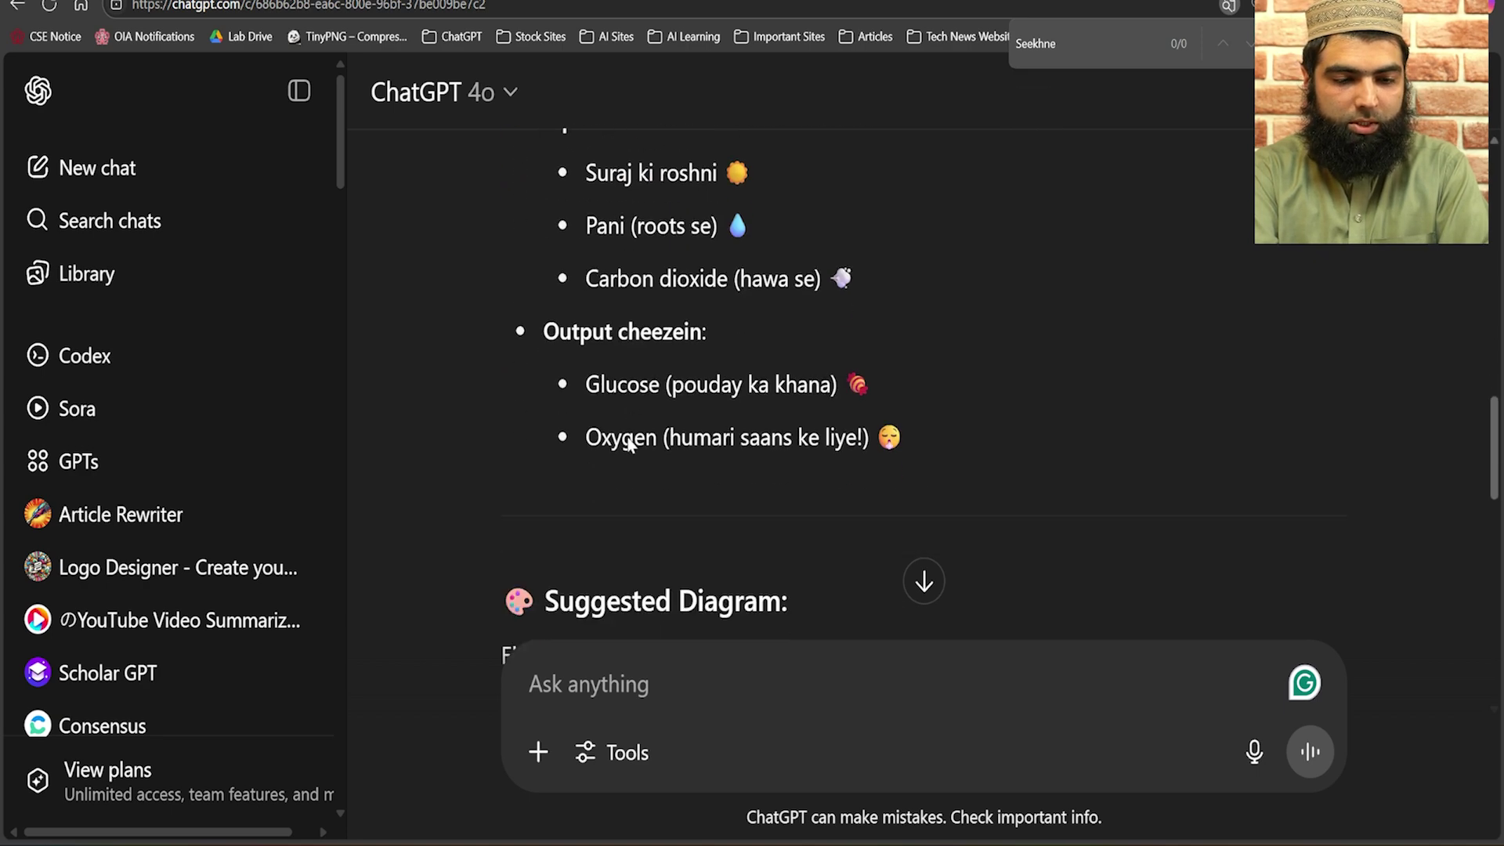
Step: Review the "Suggested Diagram" section, highlighting its heading and the leaf, sunlight and roots bullets
{"action": "scroll", "coordinate": [629, 443], "scroll_direction": "down", "scroll_amount": 5}
{"action": "left_click_drag", "start_coordinate": [559, 157], "coordinate": [722, 166]}
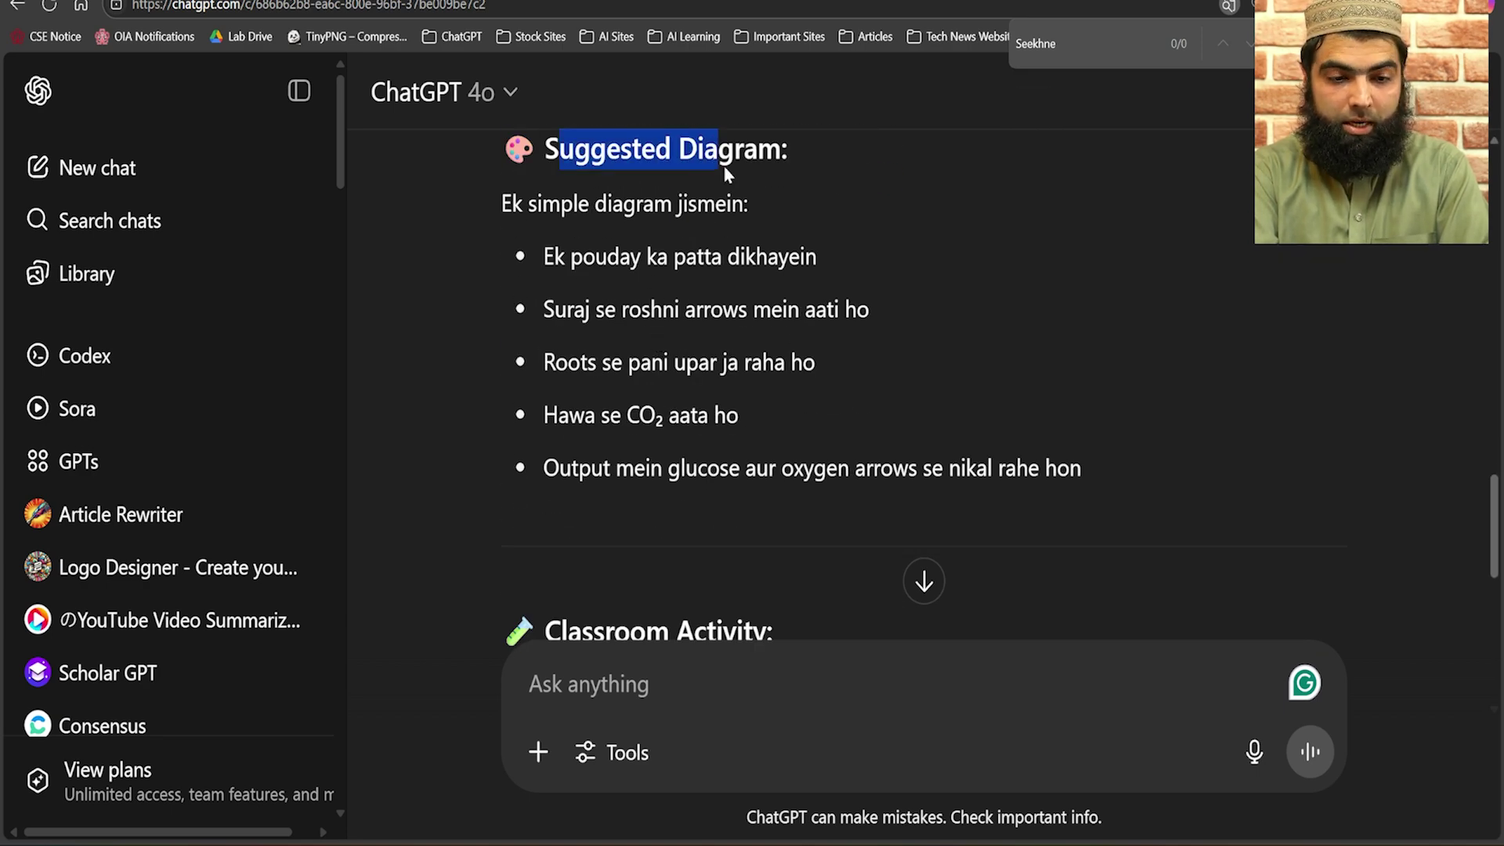
{"action": "left_click_drag", "start_coordinate": [595, 257], "coordinate": [817, 259]}
{"action": "left_click_drag", "start_coordinate": [574, 310], "coordinate": [844, 310]}
{"action": "left_click_drag", "start_coordinate": [545, 363], "coordinate": [724, 362]}
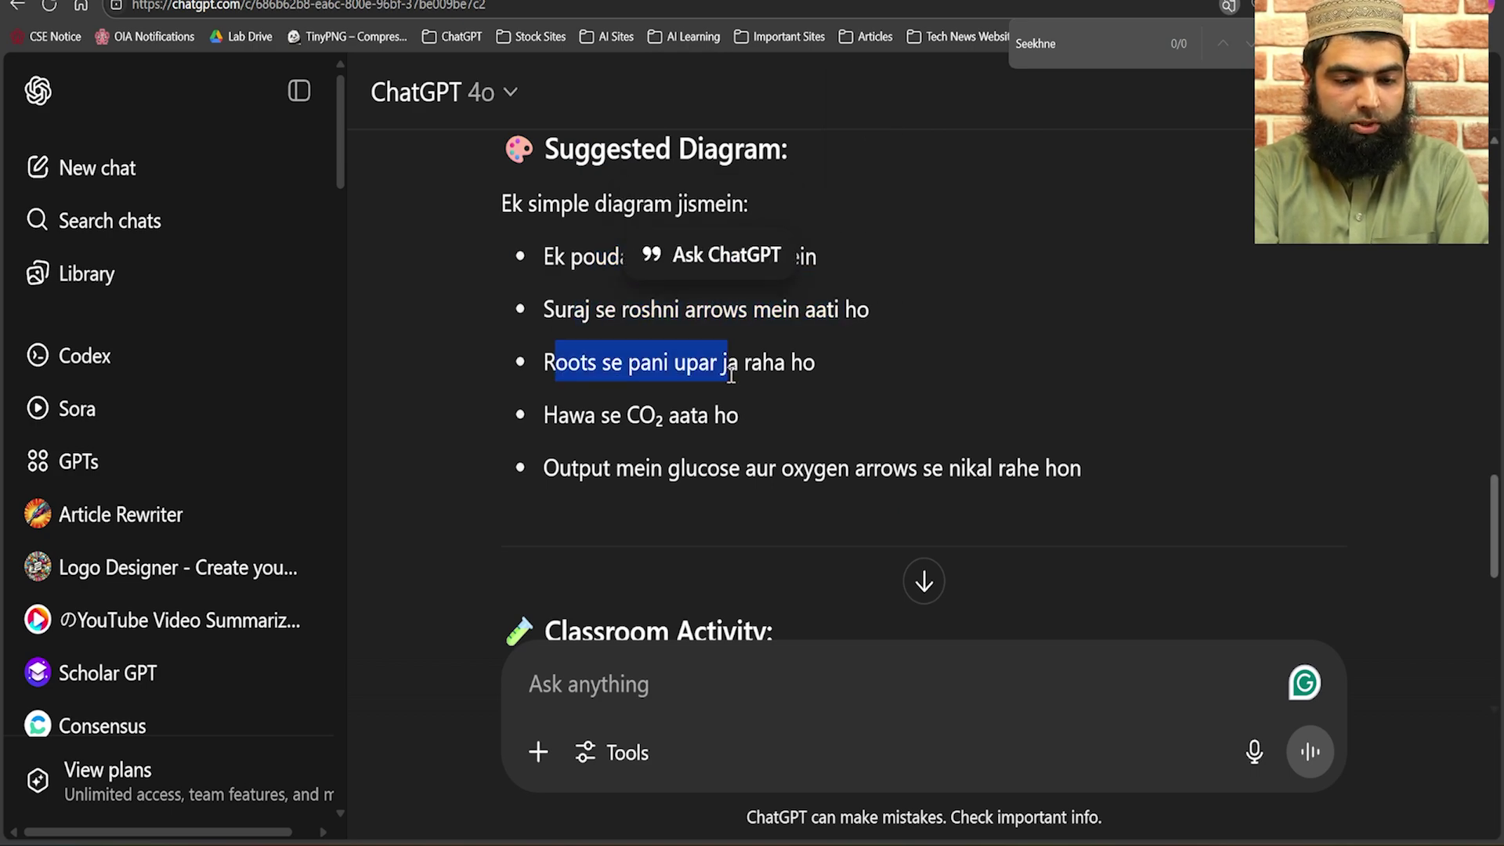
Step: Review the "Classroom Activity" section and highlight it from its heading through the plant comparison question
{"action": "scroll", "coordinate": [592, 425], "scroll_direction": "down", "scroll_amount": 8}
{"action": "scroll", "coordinate": [634, 406], "scroll_direction": "up", "scroll_amount": 3}
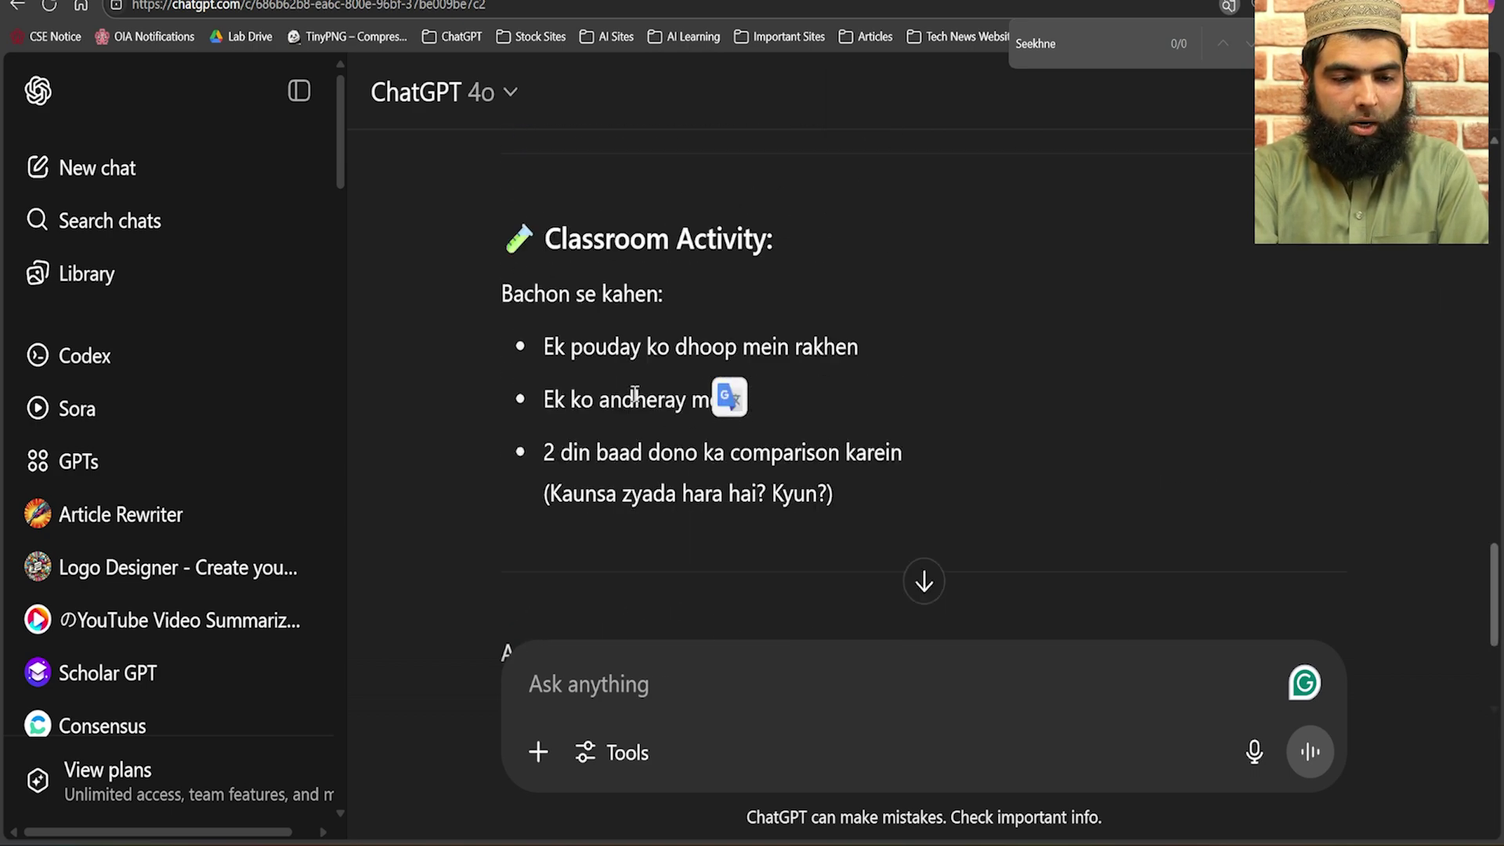
{"action": "scroll", "coordinate": [587, 314], "scroll_direction": "down", "scroll_amount": 1}
{"action": "scroll", "coordinate": [514, 184], "scroll_direction": "up", "scroll_amount": 1}
{"action": "left_click_drag", "start_coordinate": [507, 241], "coordinate": [910, 482]}
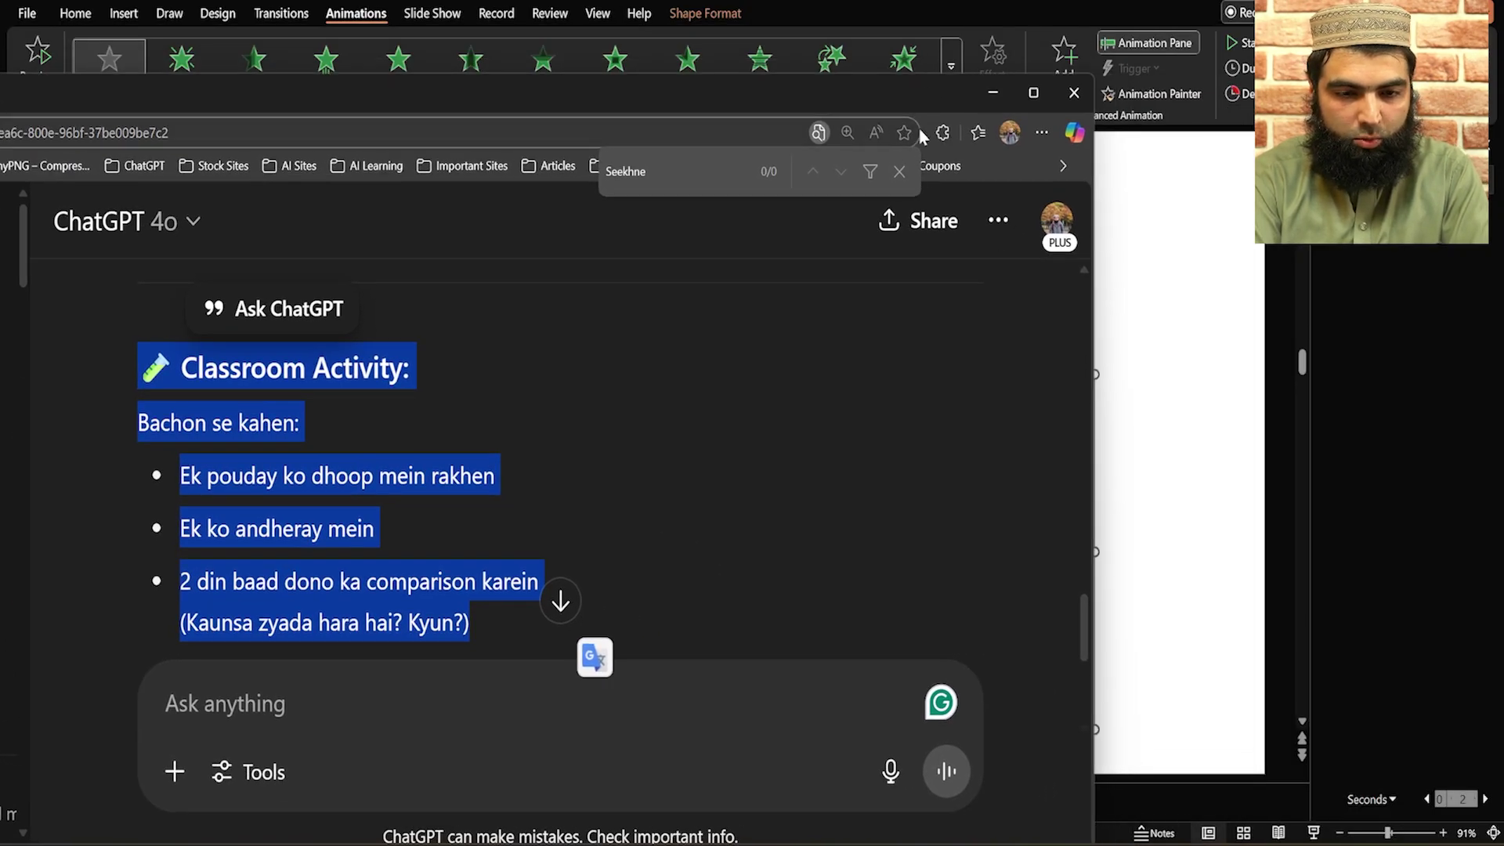
Step: Switch off "Enable for new chats" in the Customize ChatGPT settings and save the change
{"action": "left_click_drag", "start_coordinate": [928, 87], "coordinate": [755, 188]}
{"action": "left_click", "coordinate": [883, 321]}
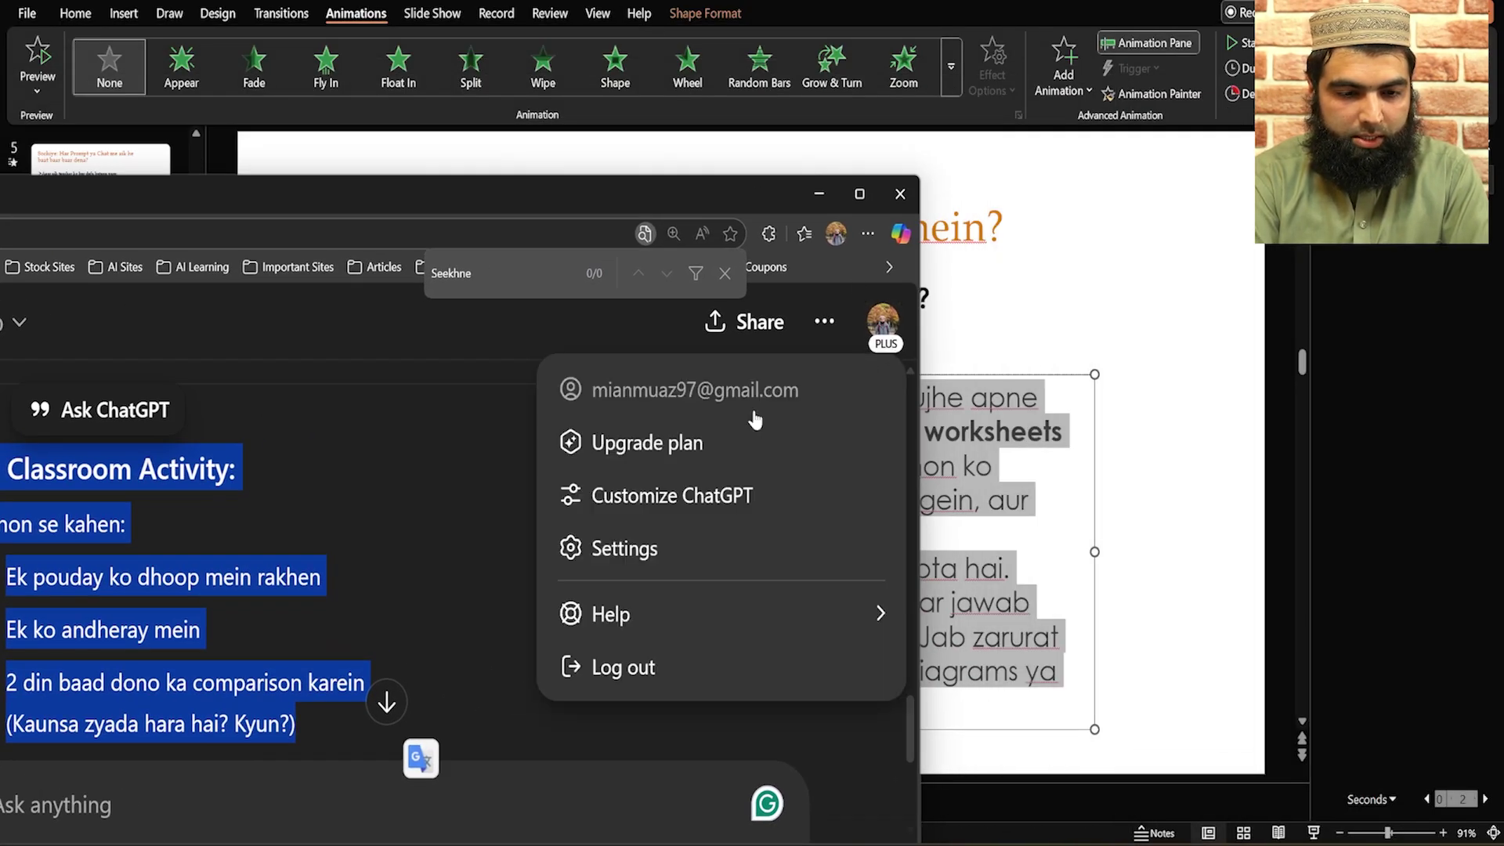
{"action": "left_click", "coordinate": [672, 502]}
{"action": "left_click_drag", "start_coordinate": [386, 201], "coordinate": [716, 107]}
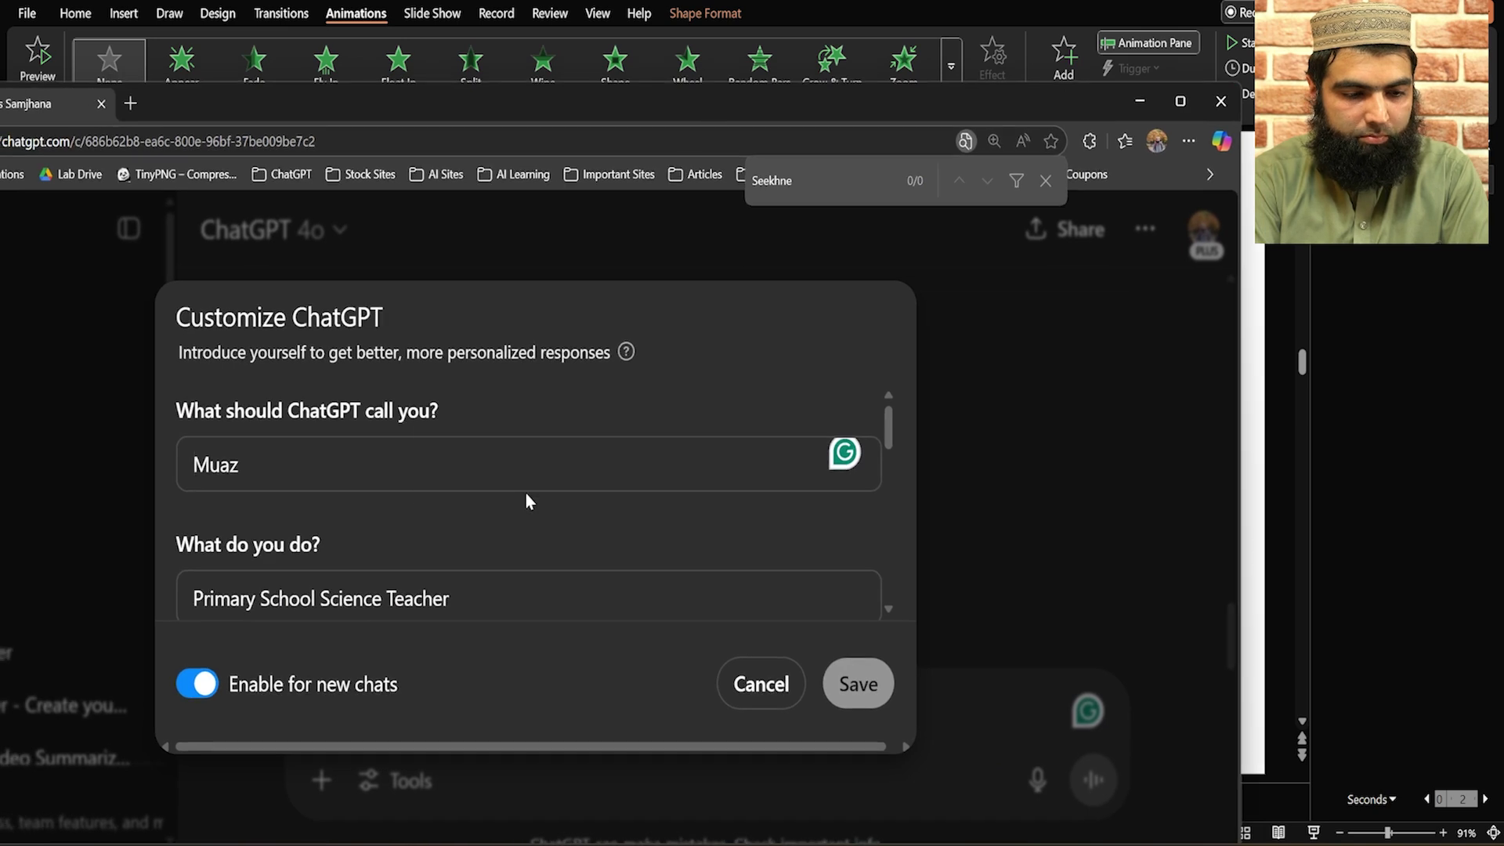
{"action": "left_click", "coordinate": [196, 697]}
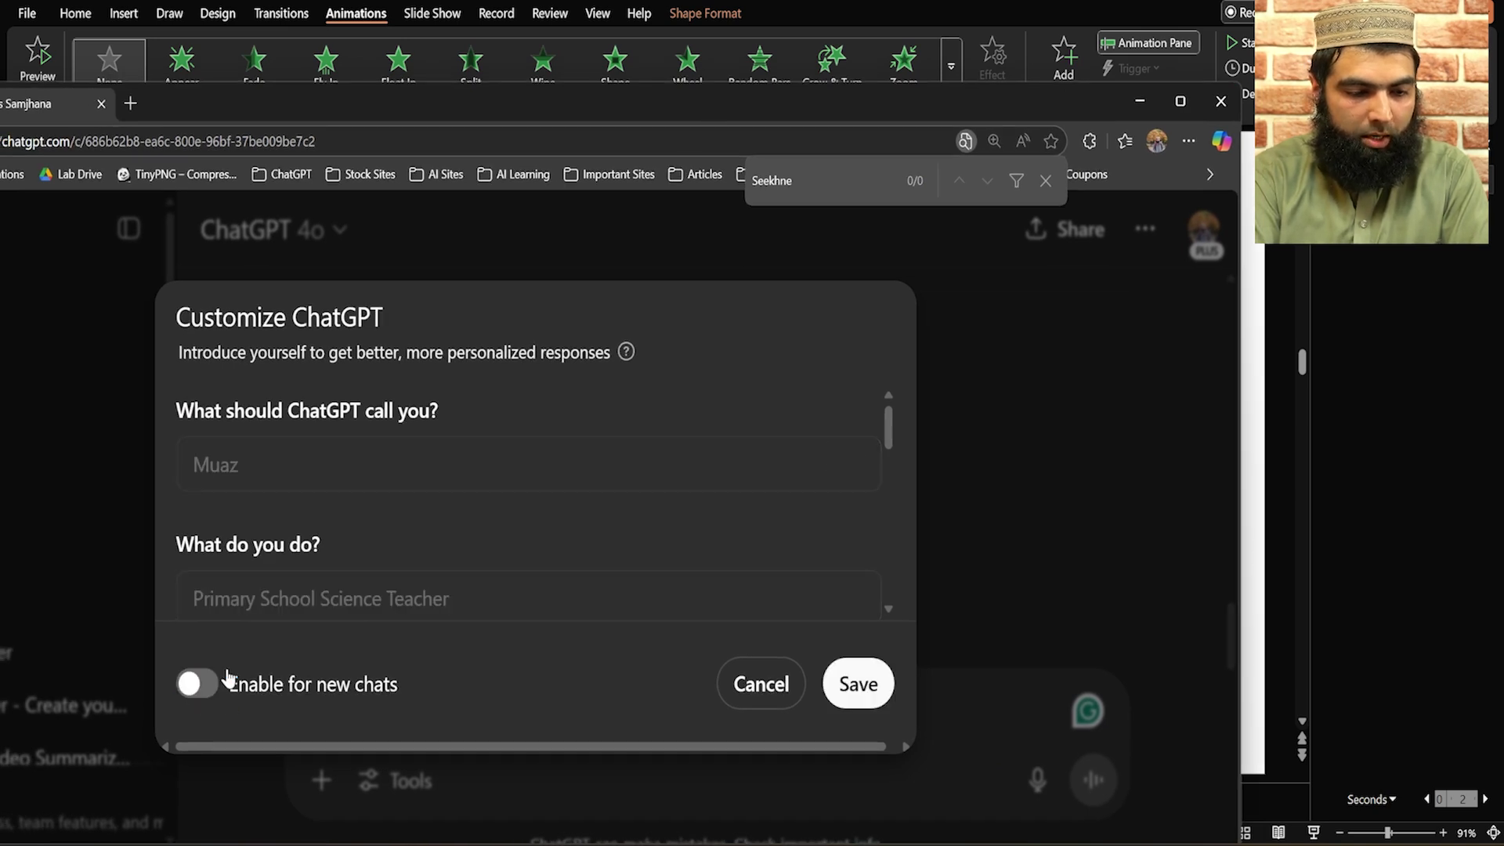
{"action": "left_click", "coordinate": [862, 685]}
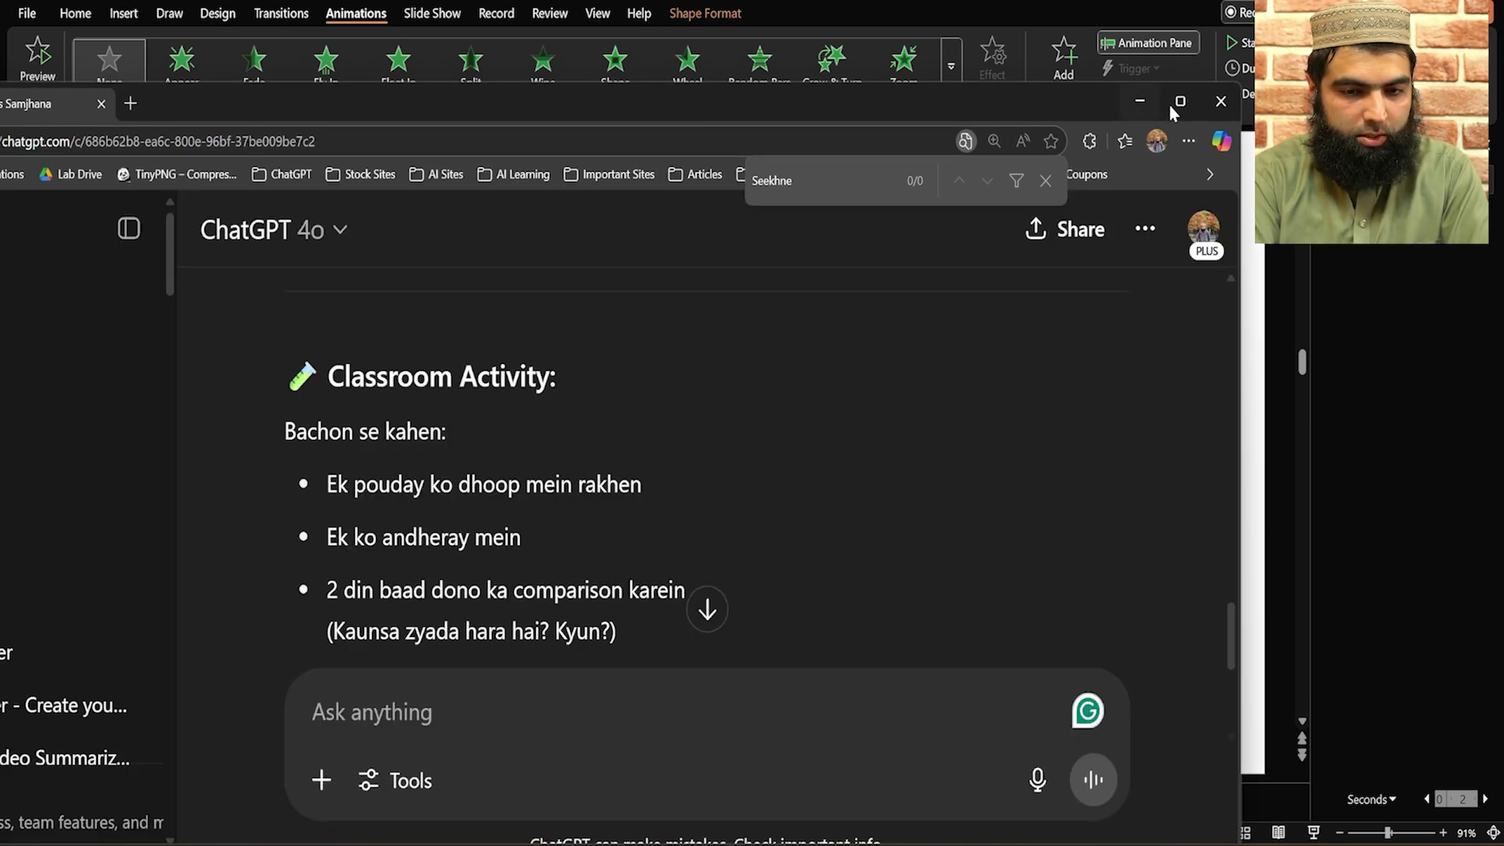
Step: Maximize the browser window and ask ChatGPT "Photosynthesis k bare me batana he" in a new chat
{"action": "left_click", "coordinate": [1174, 102]}
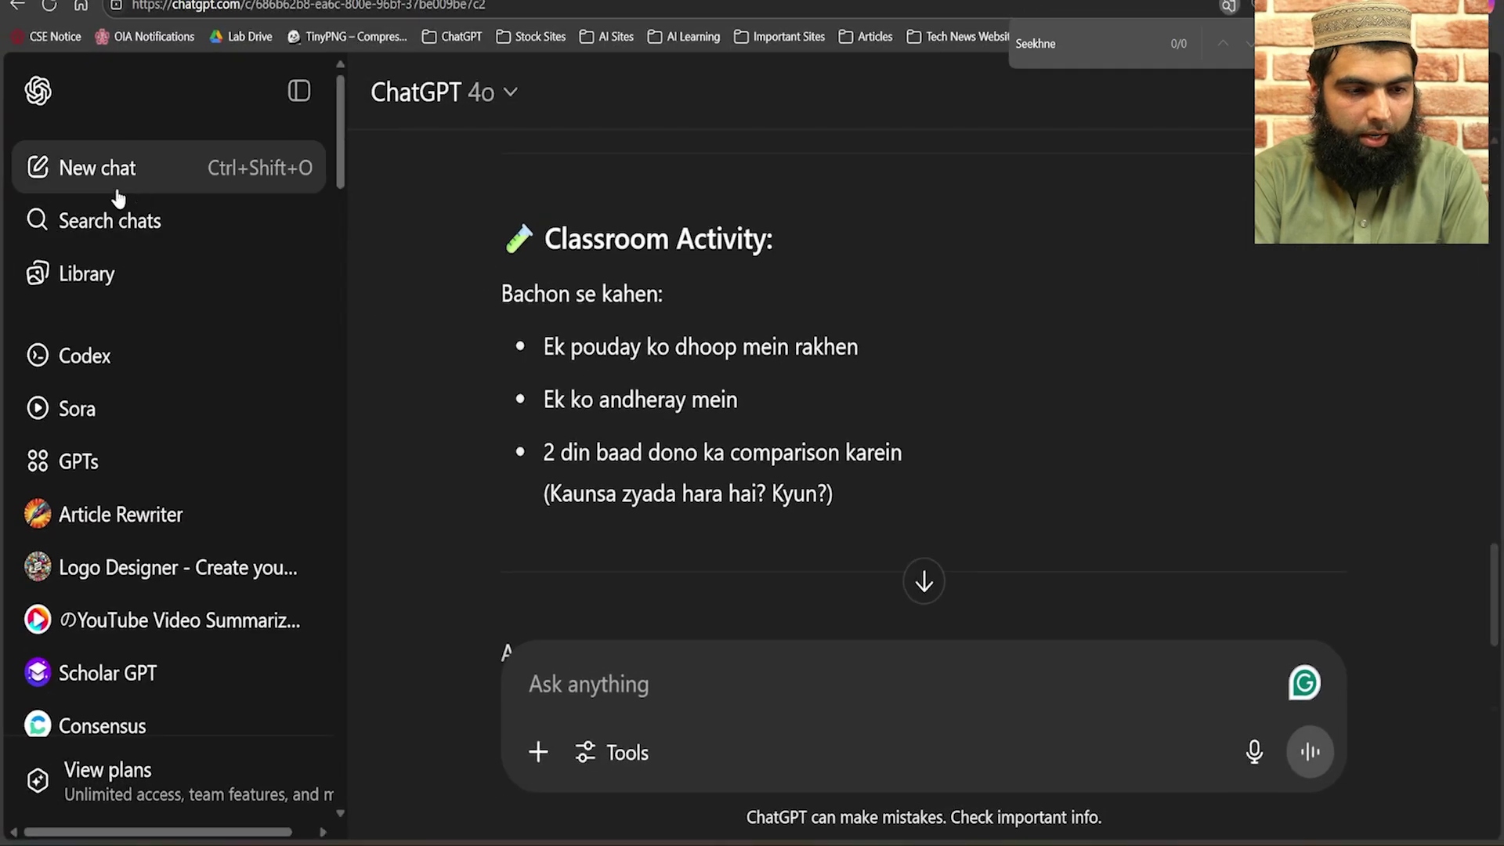
{"action": "left_click", "coordinate": [172, 192]}
{"action": "type", "text": "Photosynthesis k bar"}
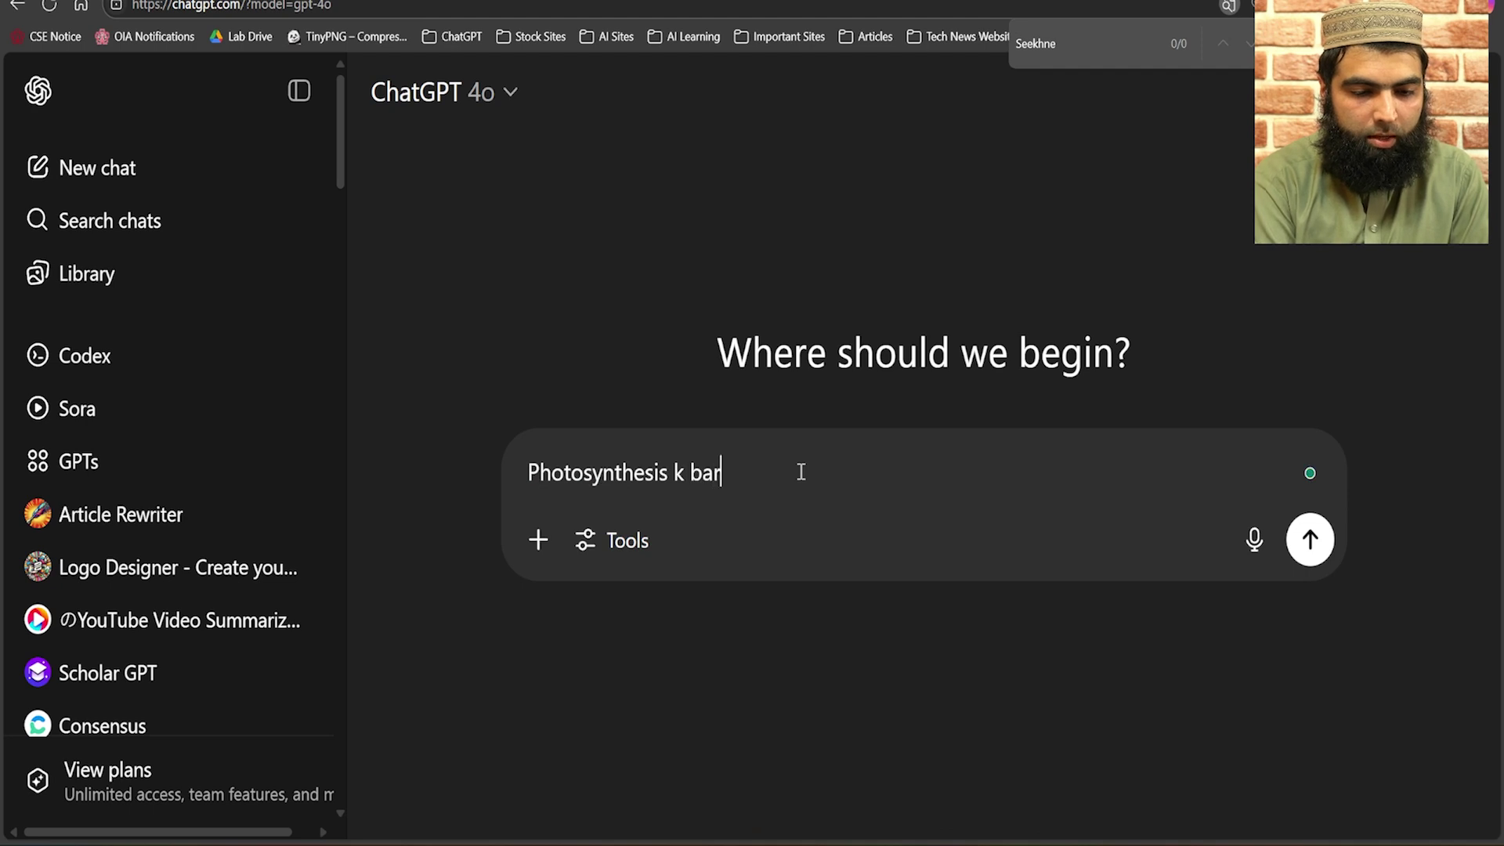
{"action": "type", "text": "e me batana he"}
{"action": "key", "text": "Return"}
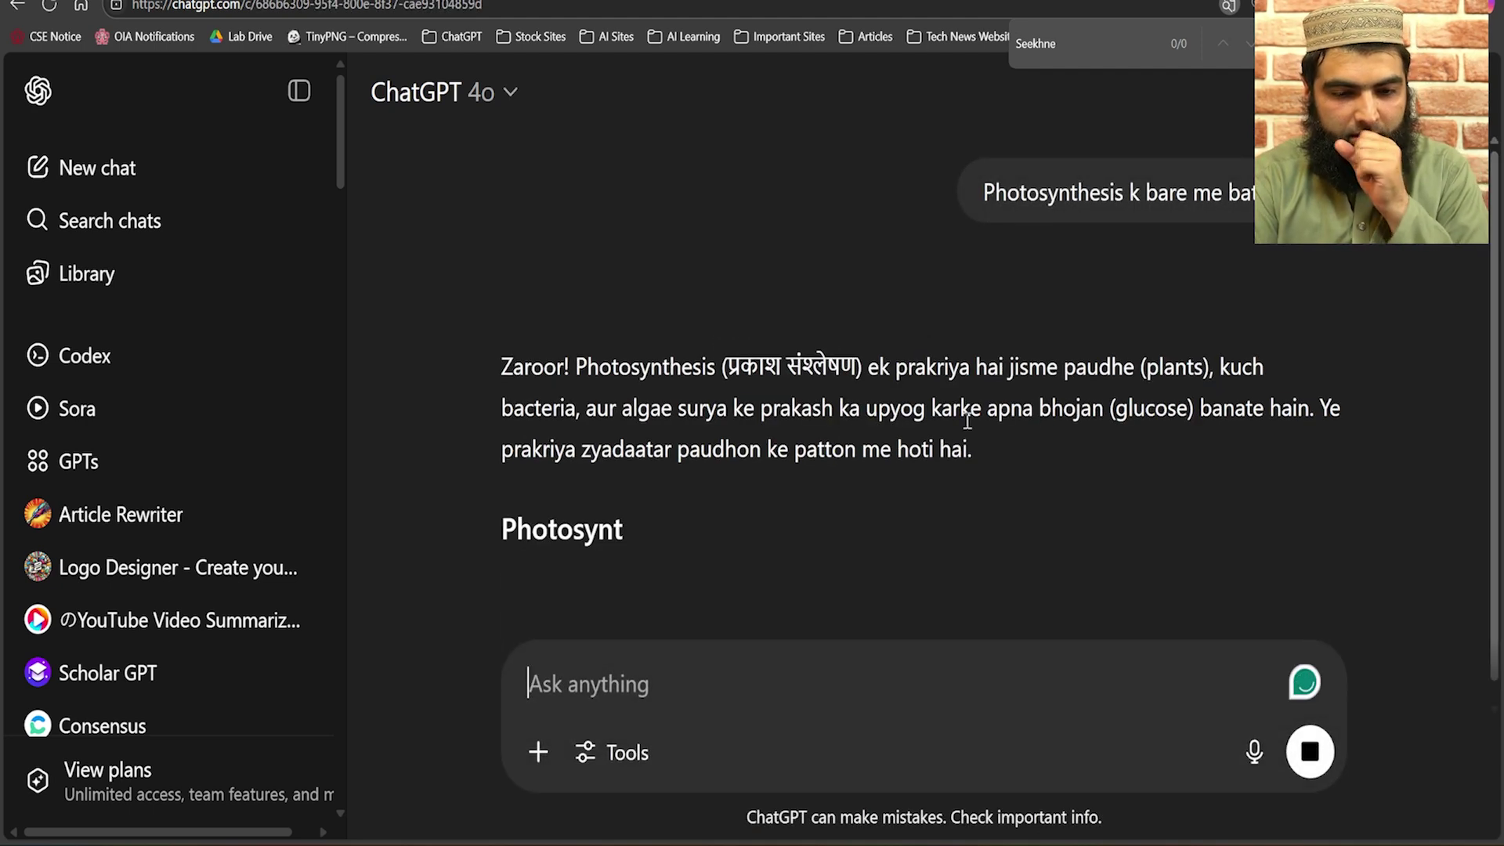
Step: Review the opening of the photosynthesis answer, highlighting its first sentence and part of the "Photysnthesis ki Paribhasha" definition section
{"action": "left_click_drag", "start_coordinate": [564, 296], "coordinate": [1119, 301]}
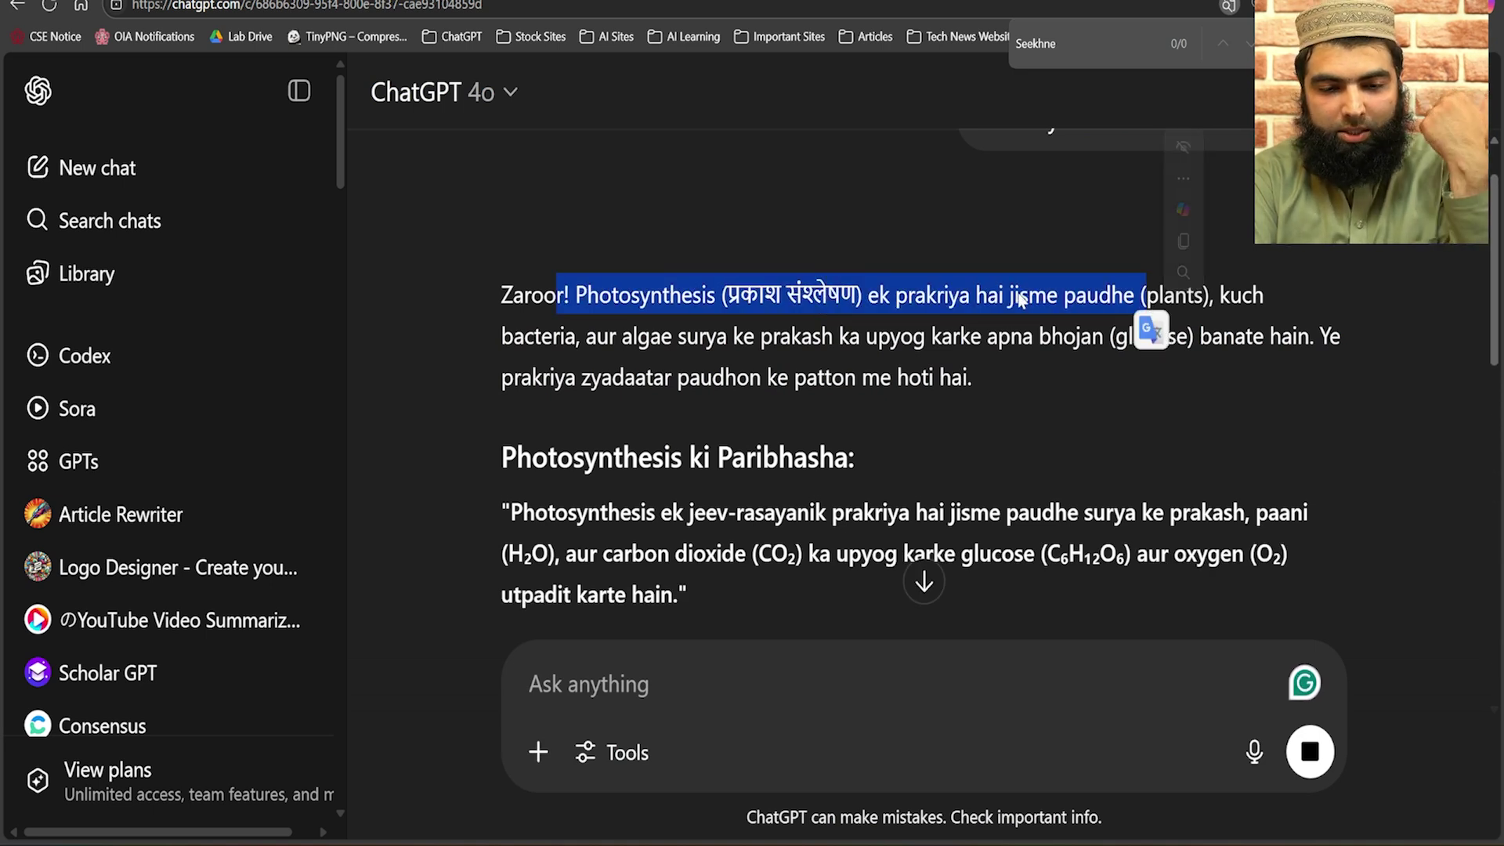
{"action": "scroll", "coordinate": [1017, 291], "scroll_direction": "up", "scroll_amount": 2}
{"action": "scroll", "coordinate": [898, 234], "scroll_direction": "down", "scroll_amount": 3}
{"action": "left_click_drag", "start_coordinate": [868, 215], "coordinate": [972, 253]}
{"action": "left_click_drag", "start_coordinate": [855, 333], "coordinate": [877, 270]}
{"action": "scroll", "coordinate": [580, 345], "scroll_direction": "down", "scroll_amount": 1}
Step: Review the "Photosynthesis ki Samikaran (Equation)" section, highlight the chemical equation, and clear the highlight
{"action": "scroll", "coordinate": [580, 344], "scroll_direction": "down", "scroll_amount": 5}
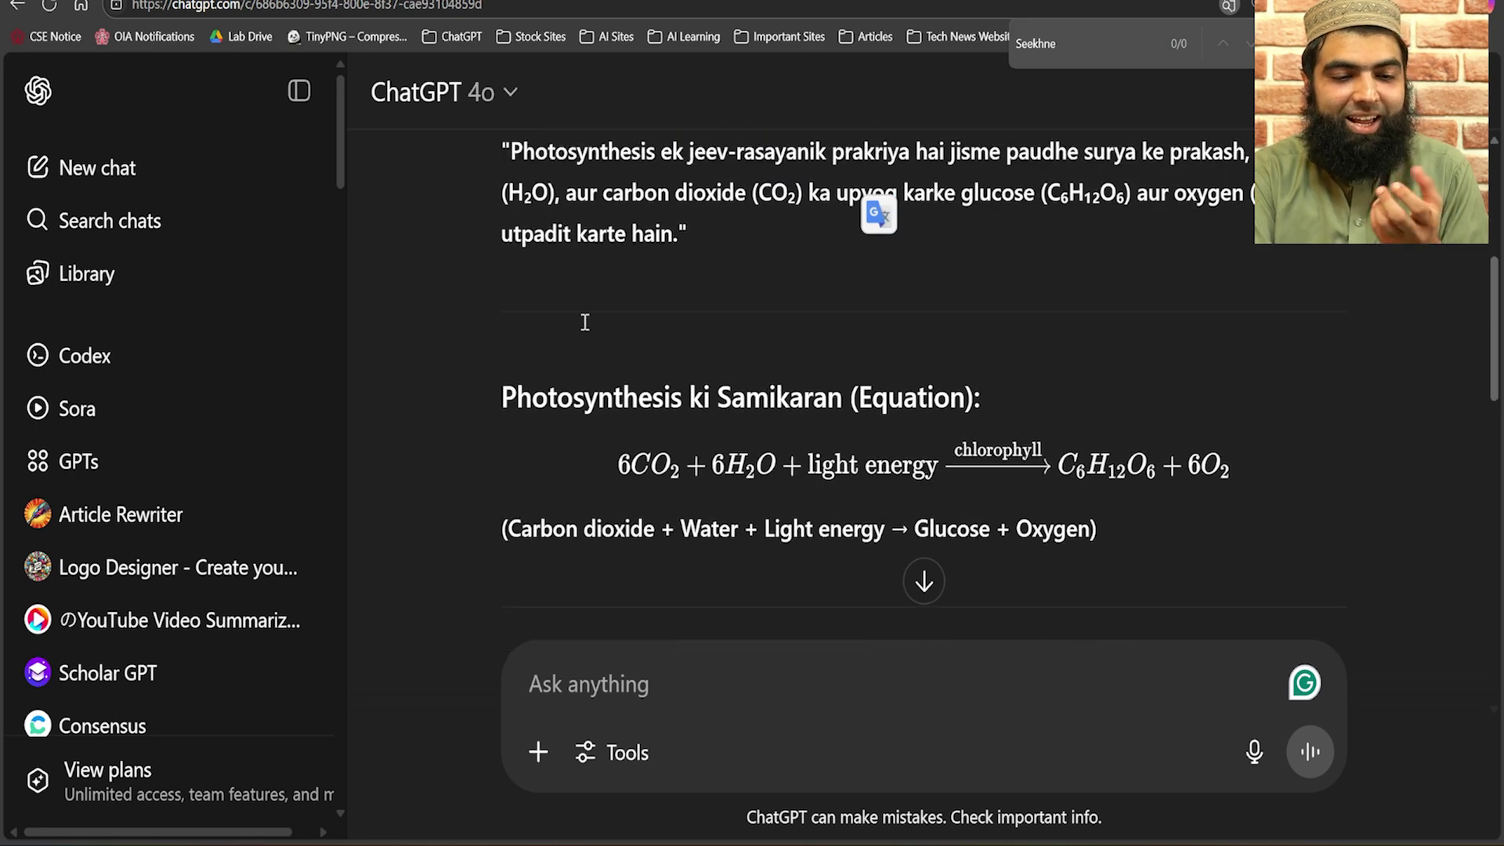
{"action": "scroll", "coordinate": [633, 219], "scroll_direction": "up", "scroll_amount": 3}
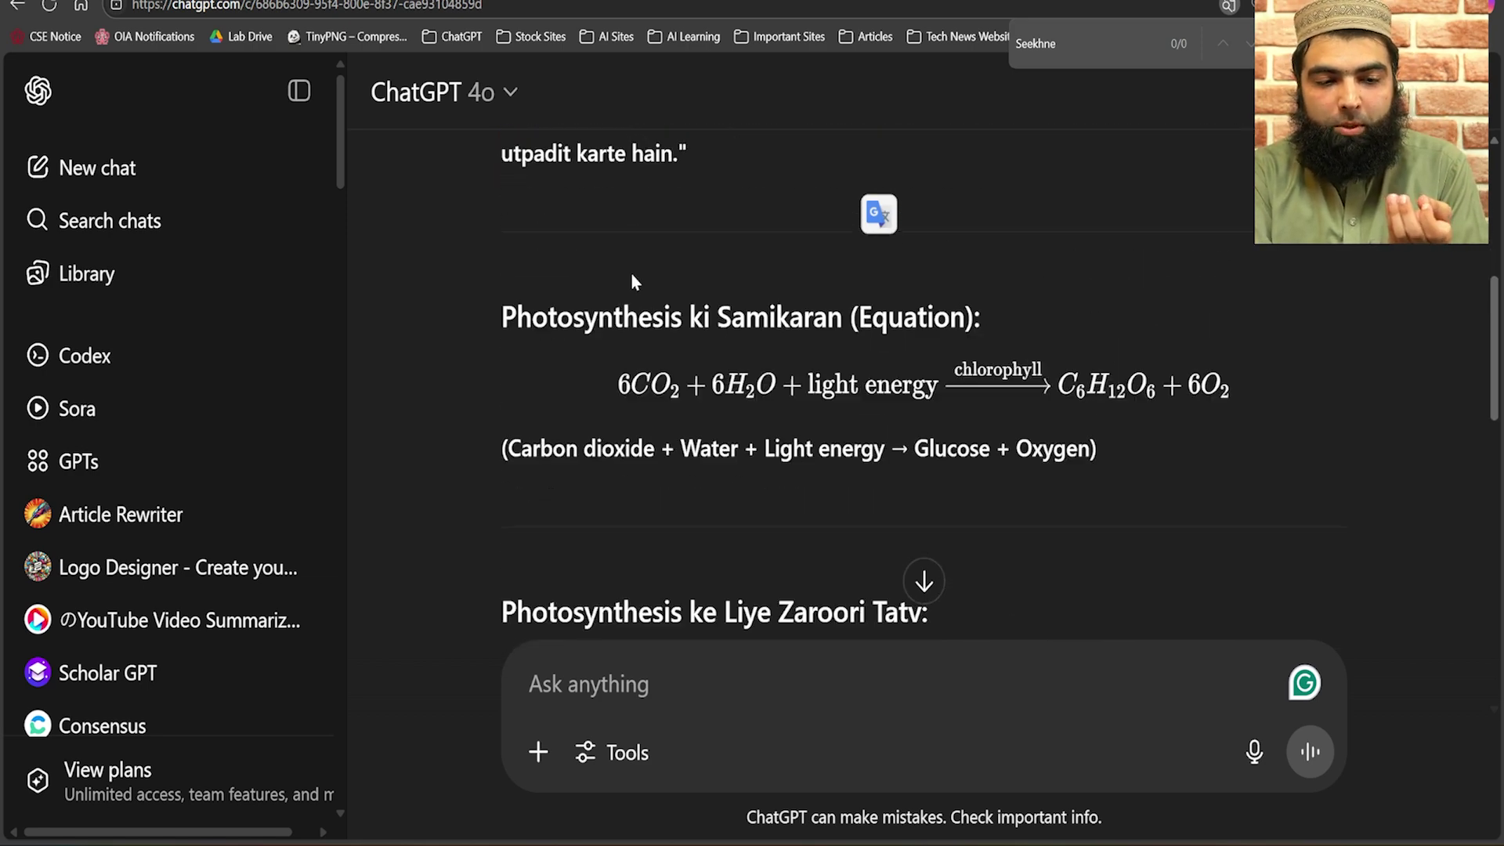
{"action": "left_click_drag", "start_coordinate": [632, 409], "coordinate": [1298, 402]}
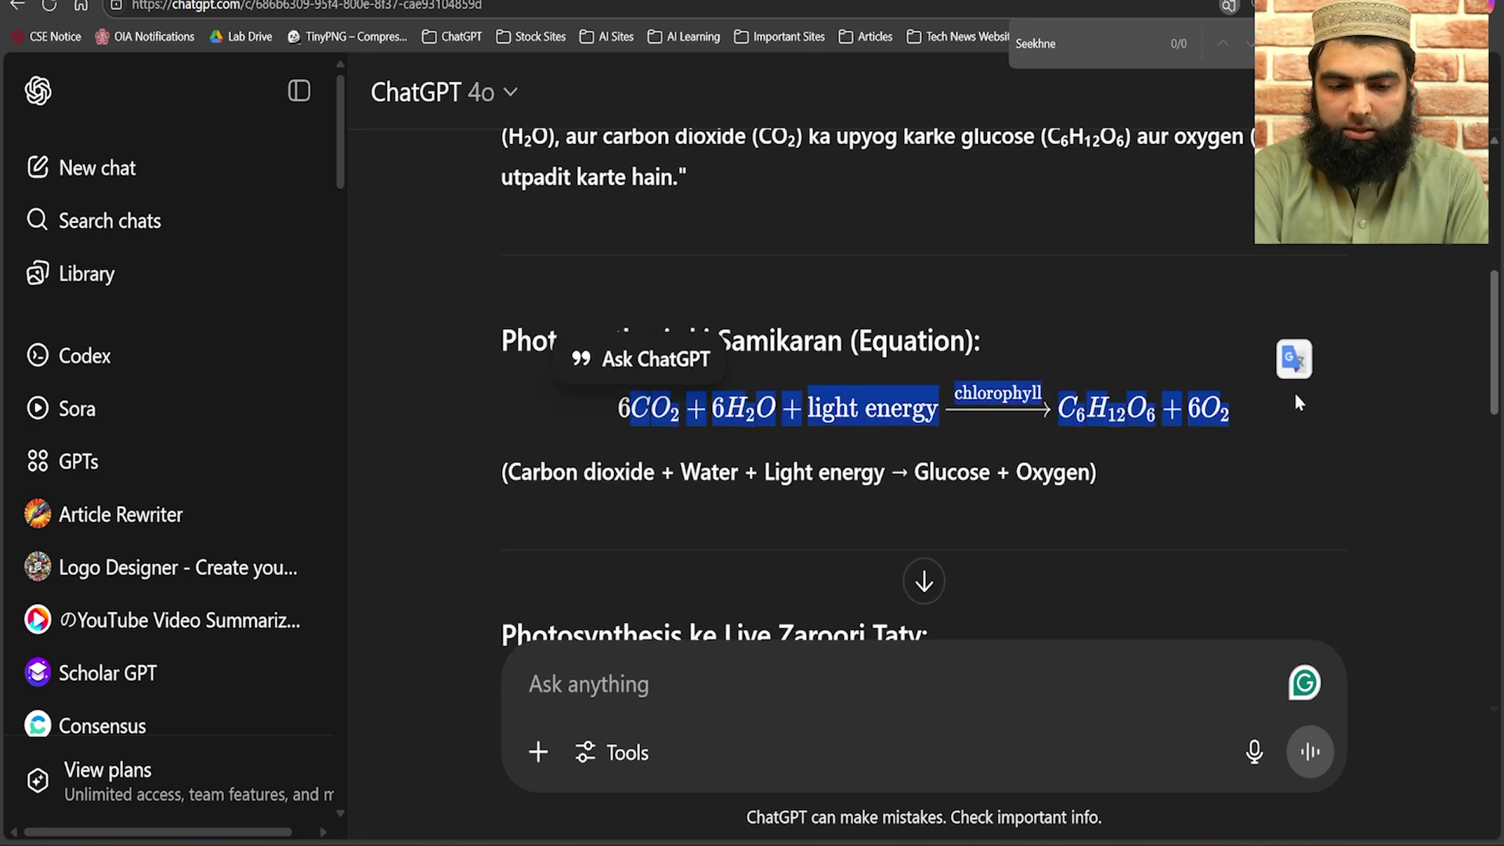
{"action": "left_click", "coordinate": [1131, 317]}
Step: Highlight the photosynthesis question at the start of the chat and switch to the PowerPoint presentation
{"action": "scroll", "coordinate": [966, 210], "scroll_direction": "up", "scroll_amount": 6}
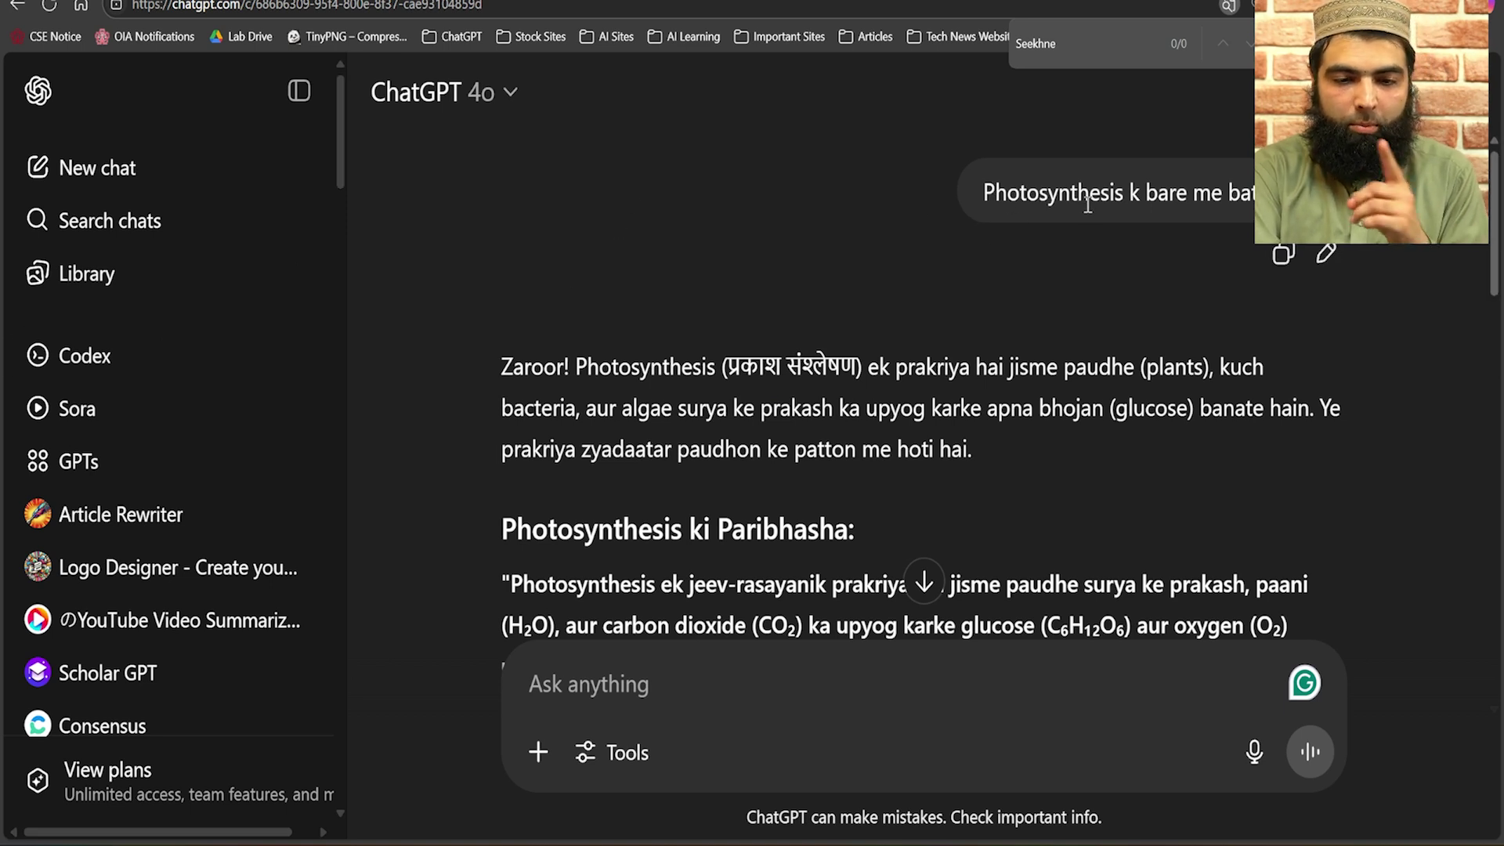
{"action": "left_click_drag", "start_coordinate": [1039, 193], "coordinate": [1238, 194]}
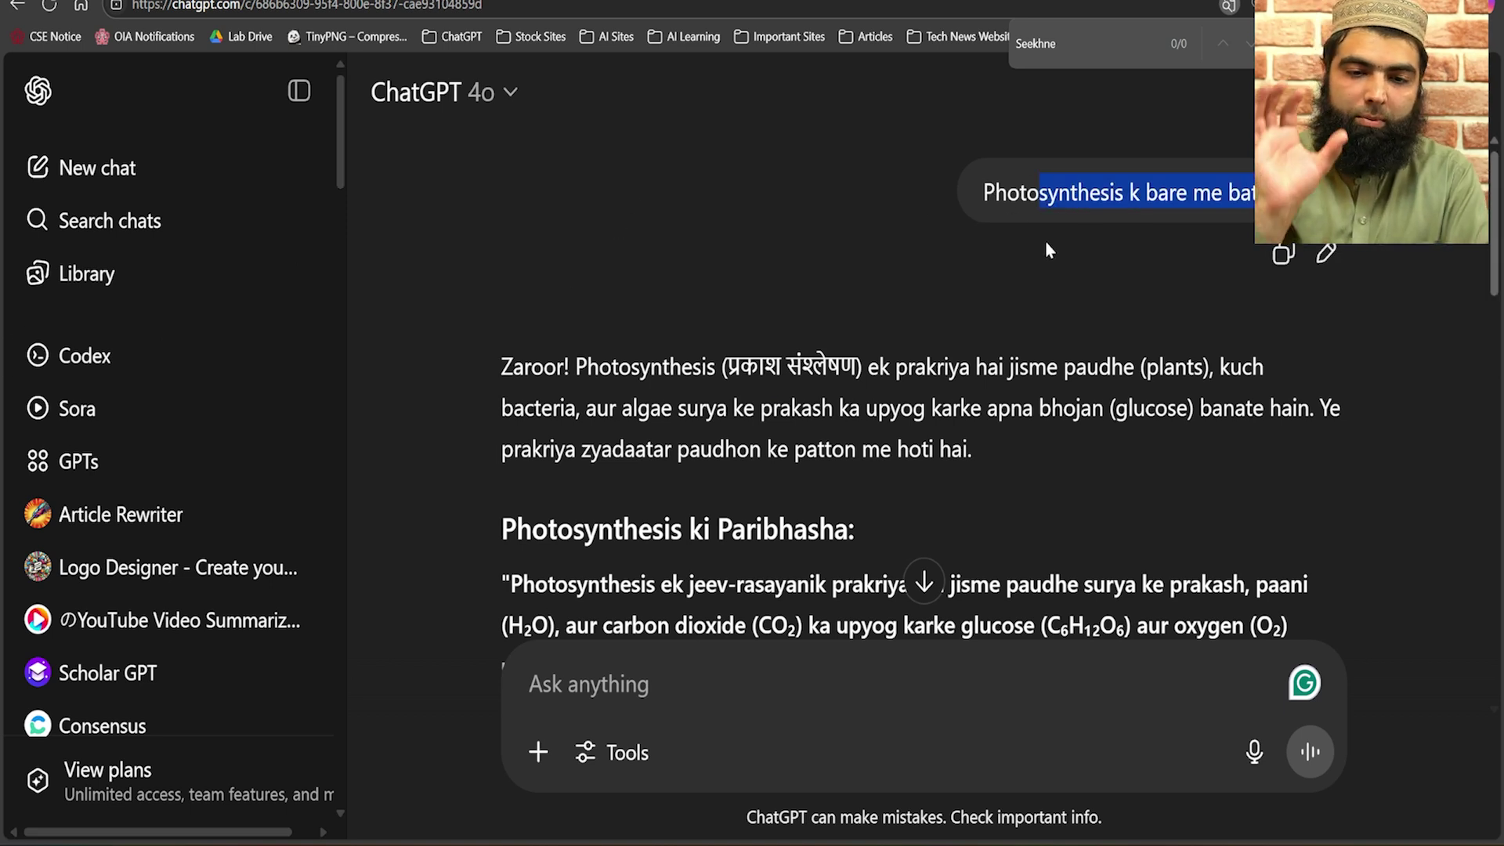
{"action": "key", "text": "alt+Tab"}
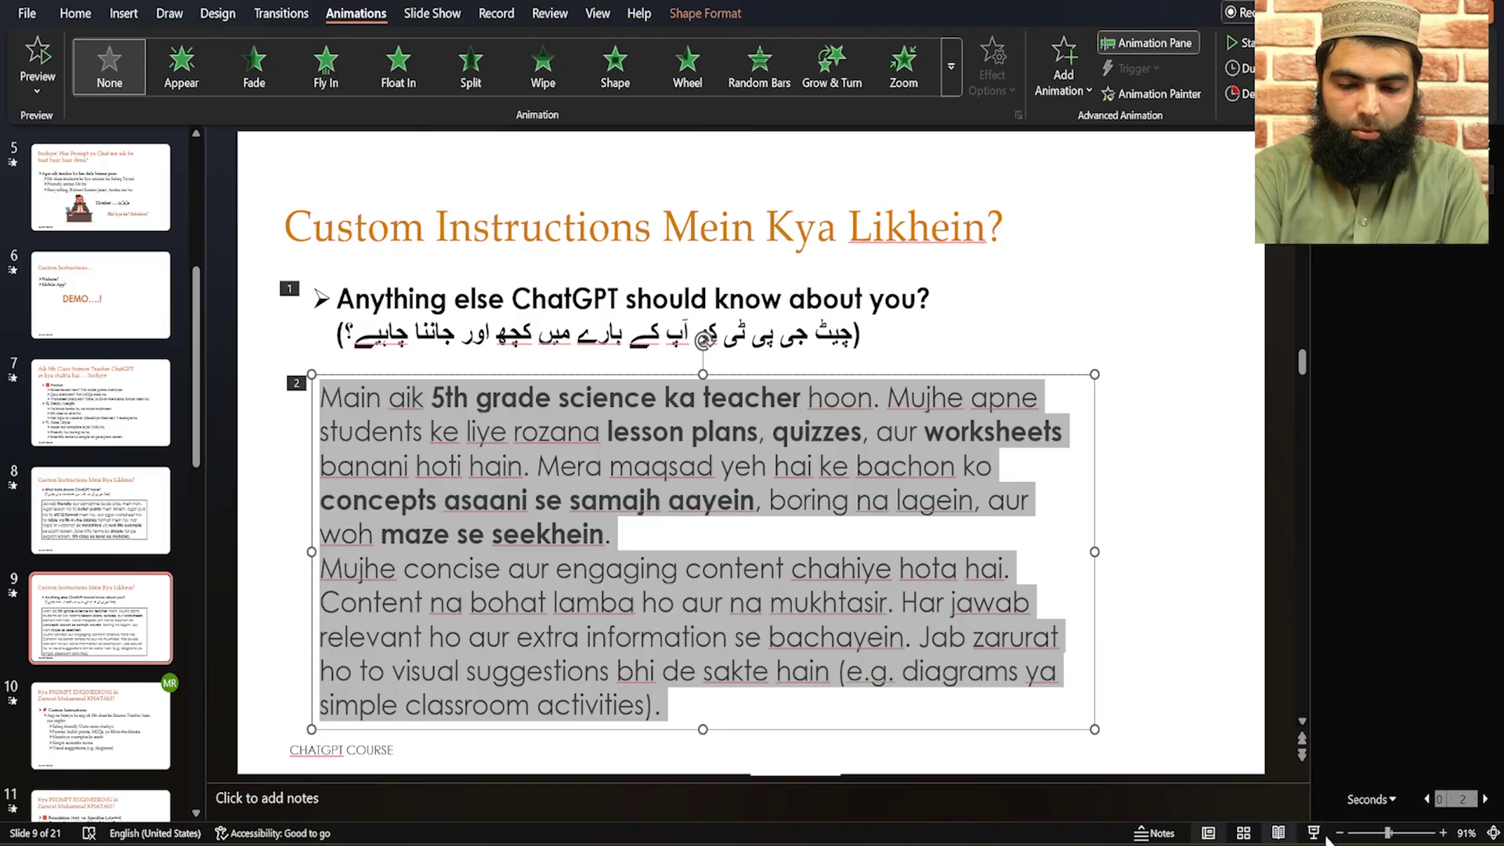